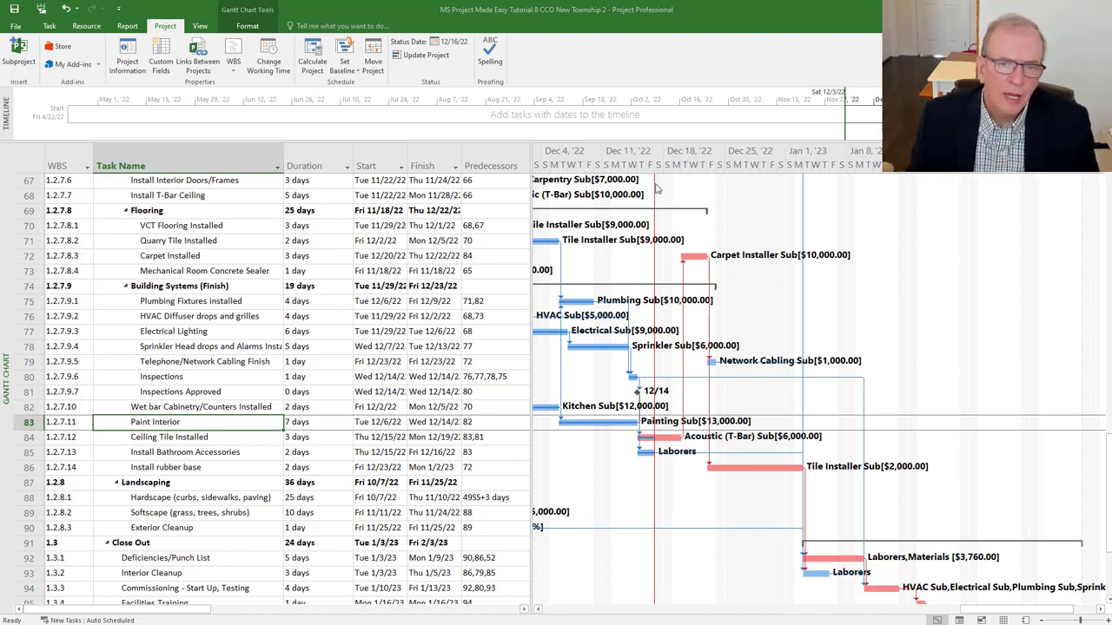
{"action": "key", "text": "ctrl"}
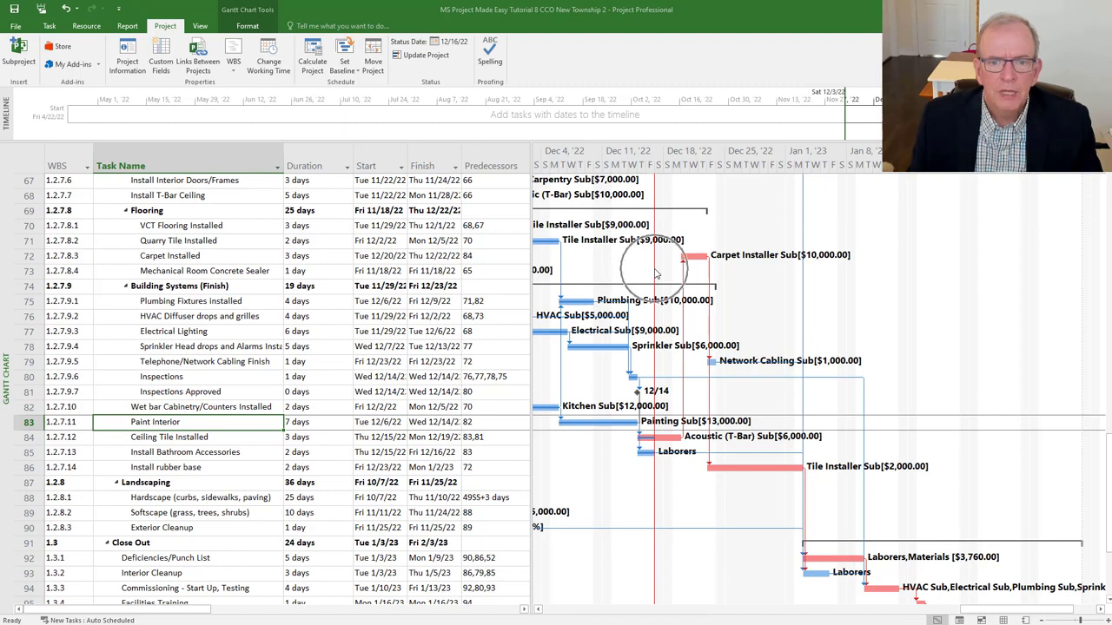
{"action": "key", "text": "ctrl"}
{"action": "key", "text": "ctrl"}
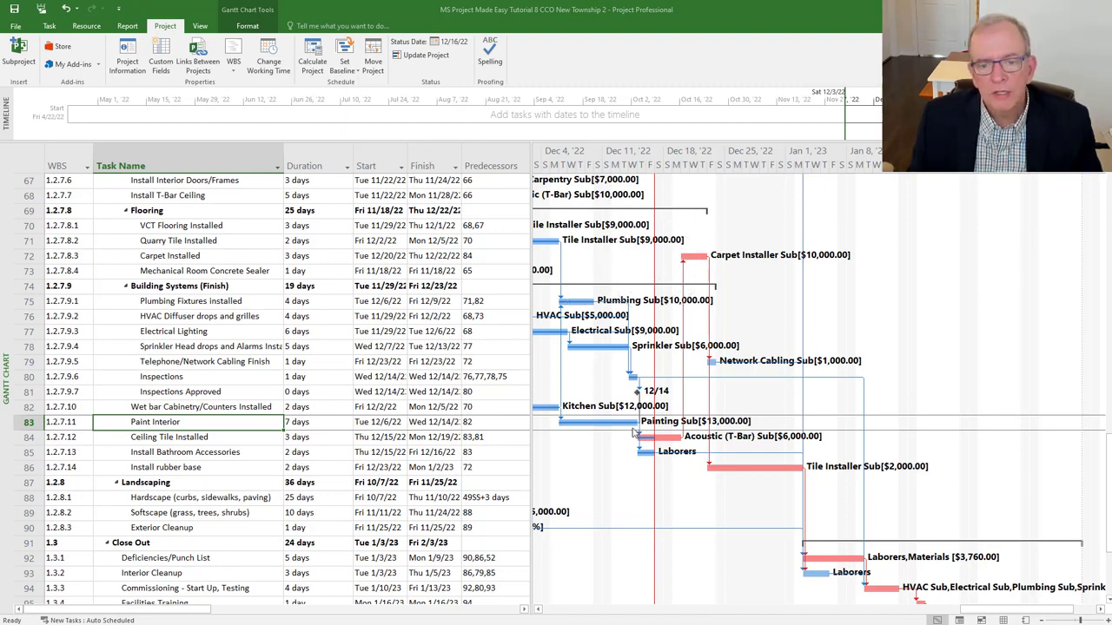
{"action": "key", "text": "ctrl"}
{"action": "key", "text": "ctrl"}
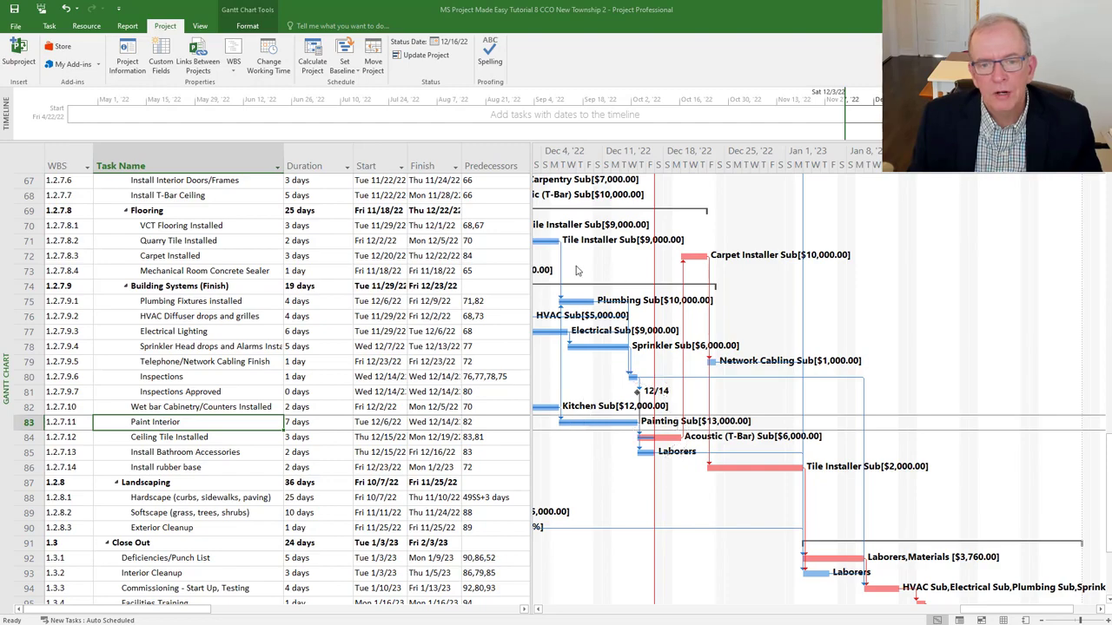
{"action": "scroll", "coordinate": [403, 346], "scroll_direction": "up", "scroll_amount": 4}
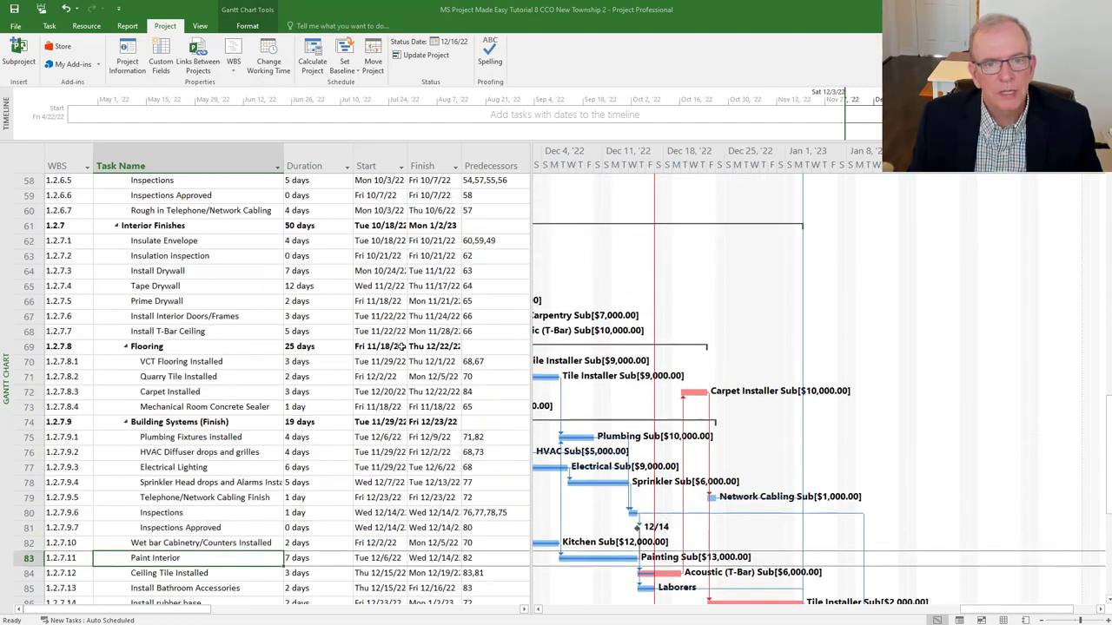
{"action": "scroll", "coordinate": [402, 347], "scroll_direction": "up", "scroll_amount": 18}
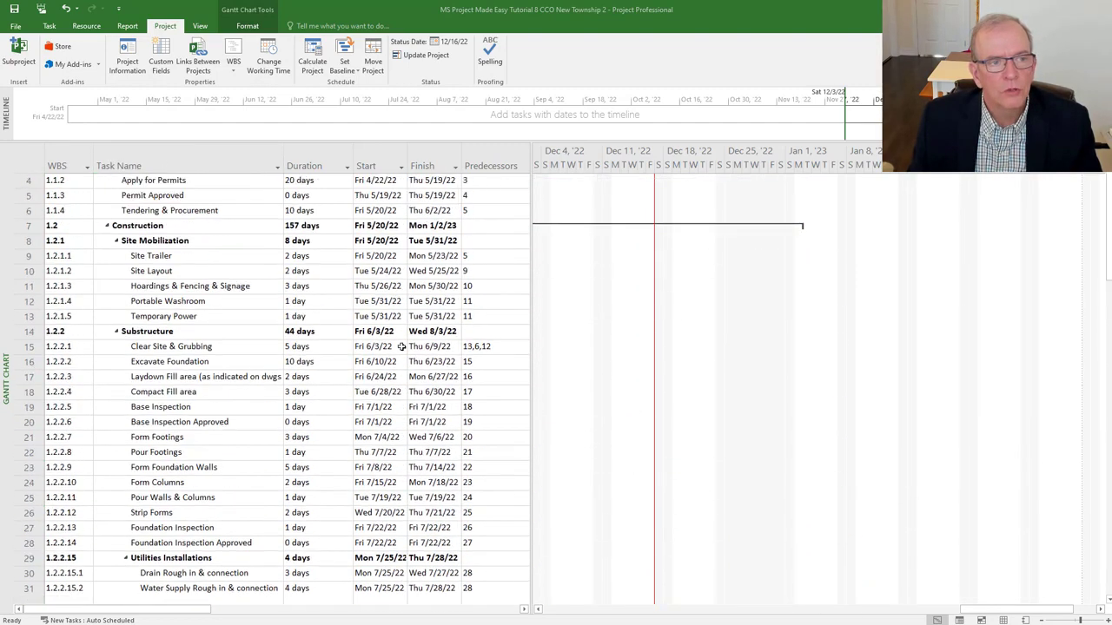
{"action": "scroll", "coordinate": [402, 347], "scroll_direction": "down", "scroll_amount": 20}
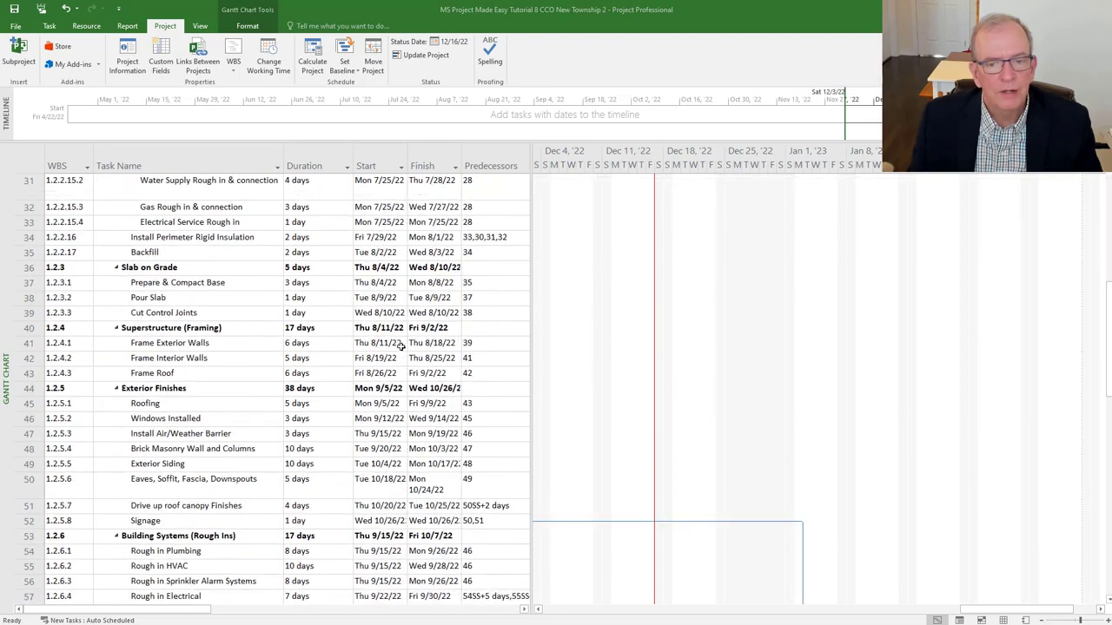
{"action": "scroll", "coordinate": [402, 347], "scroll_direction": "down", "scroll_amount": 1}
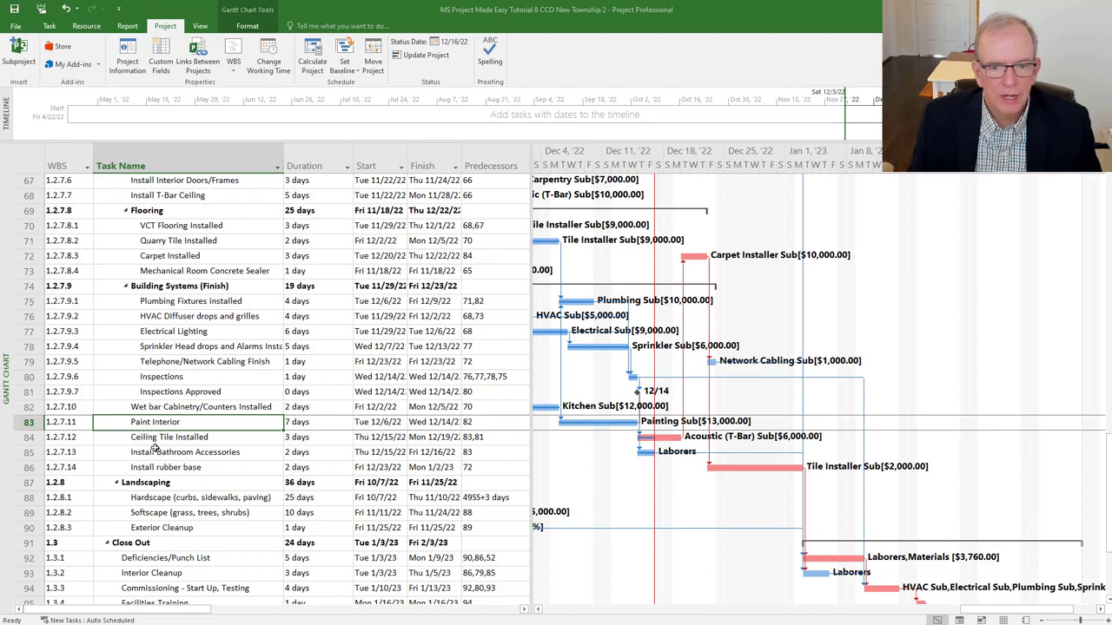
{"action": "left_click", "coordinate": [634, 432]}
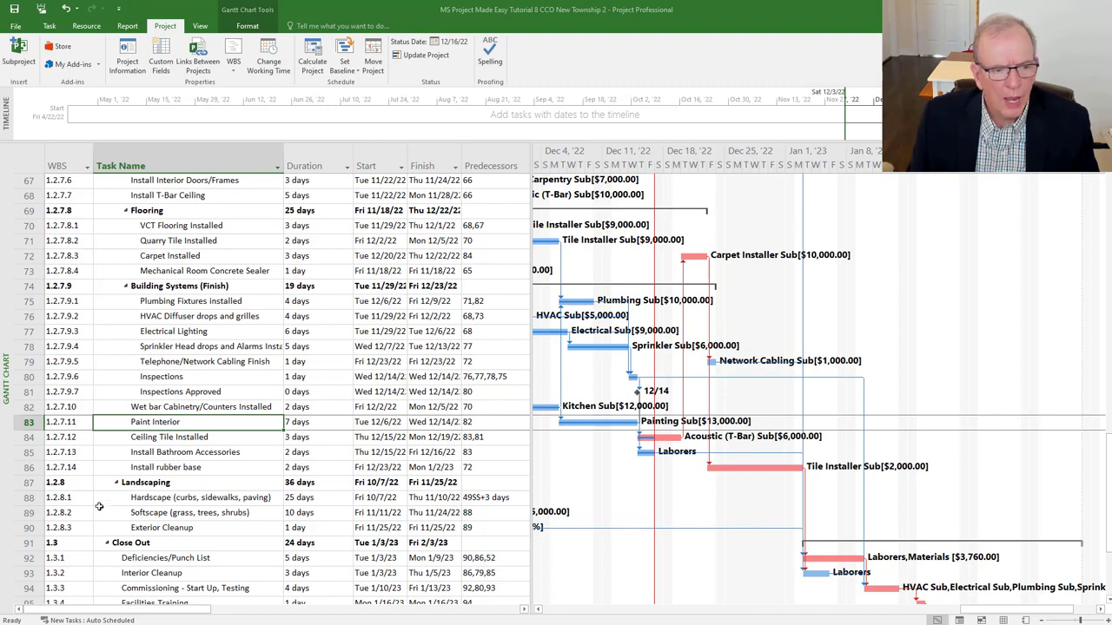
- Insert five blank task rows (87–91) above Landscaping at the end of Interior Finishes
{"action": "left_click", "coordinate": [29, 484]}
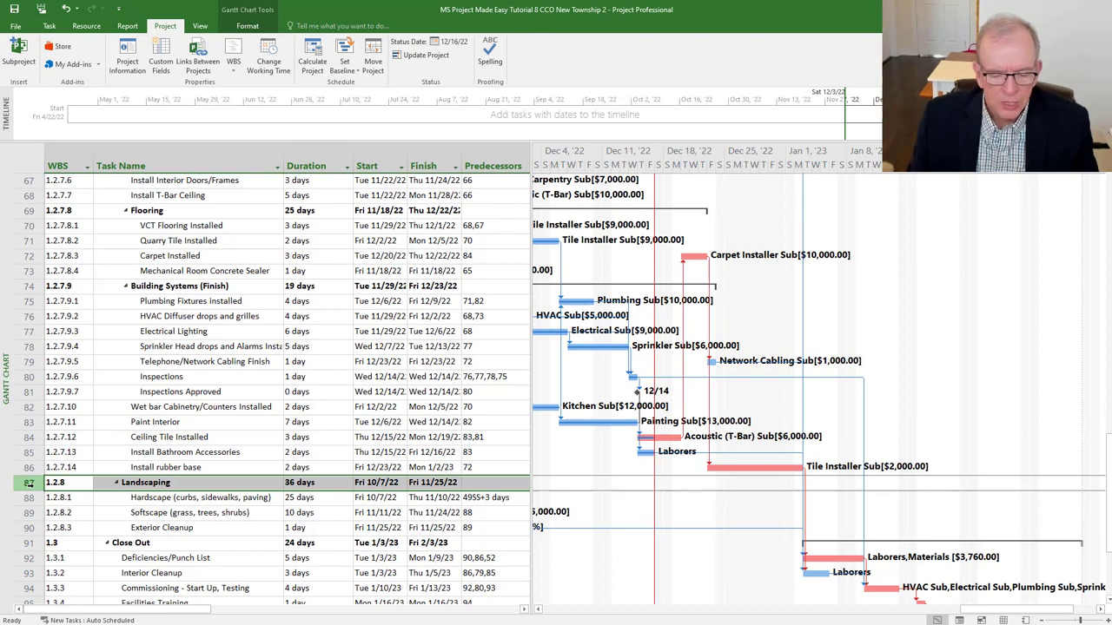
{"action": "left_click", "coordinate": [29, 498], "text": "shift"}
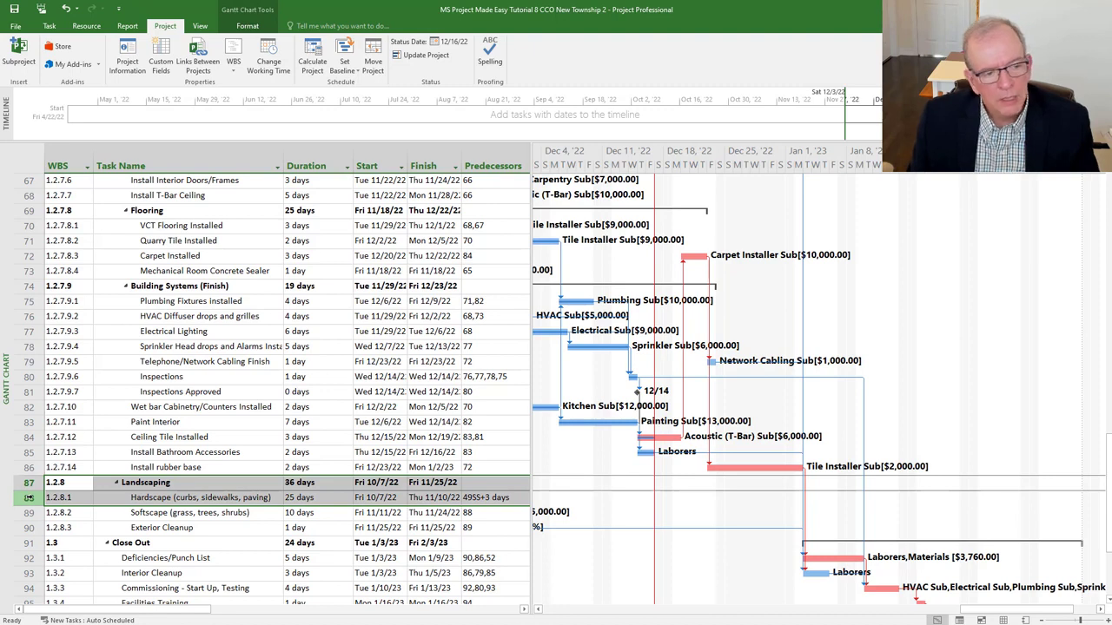
{"action": "left_click_drag", "start_coordinate": [28, 507], "coordinate": [29, 542]}
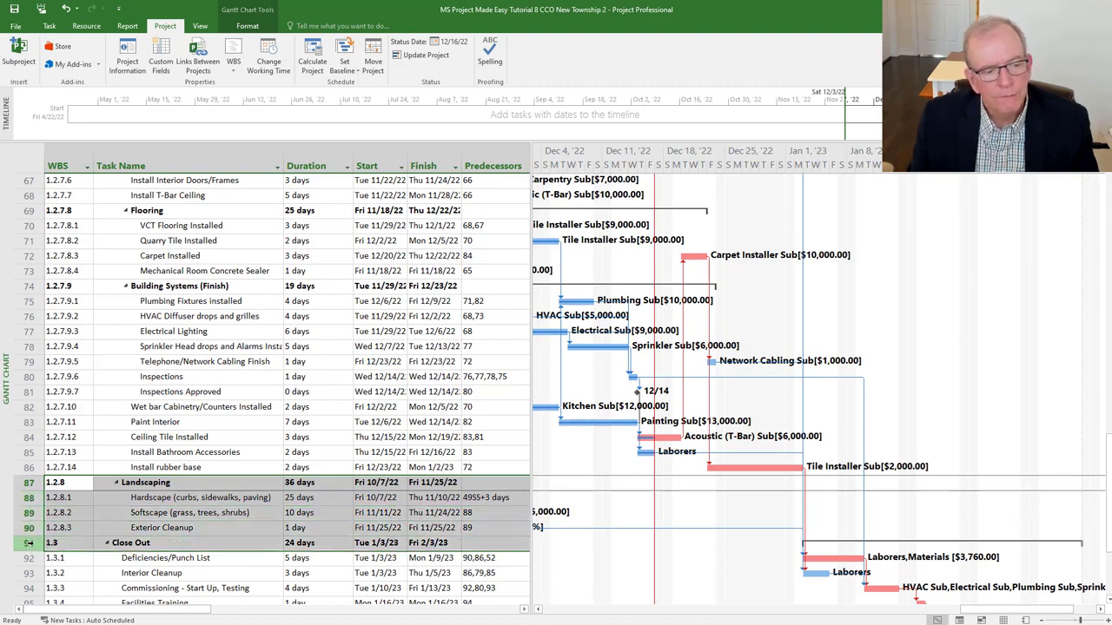
{"action": "right_click", "coordinate": [131, 500]}
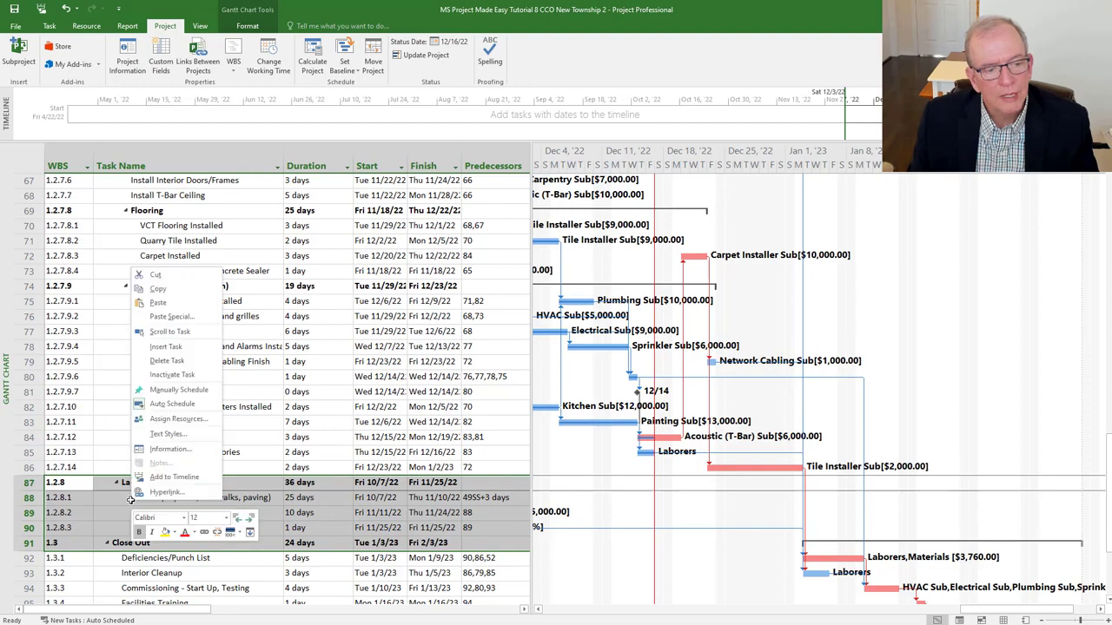
{"action": "left_click", "coordinate": [184, 351]}
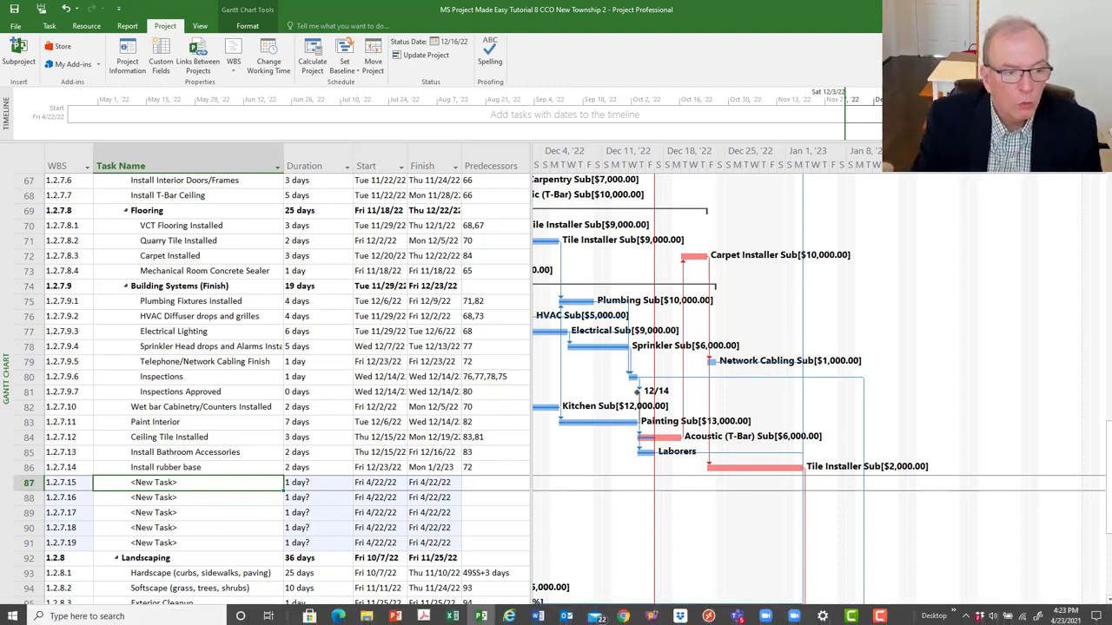
- Enter 'CCO No.1 3 Electrical Outlets in Conf Rm.' as the name of task 1.2.7.15
{"action": "type", "text": "CC"}
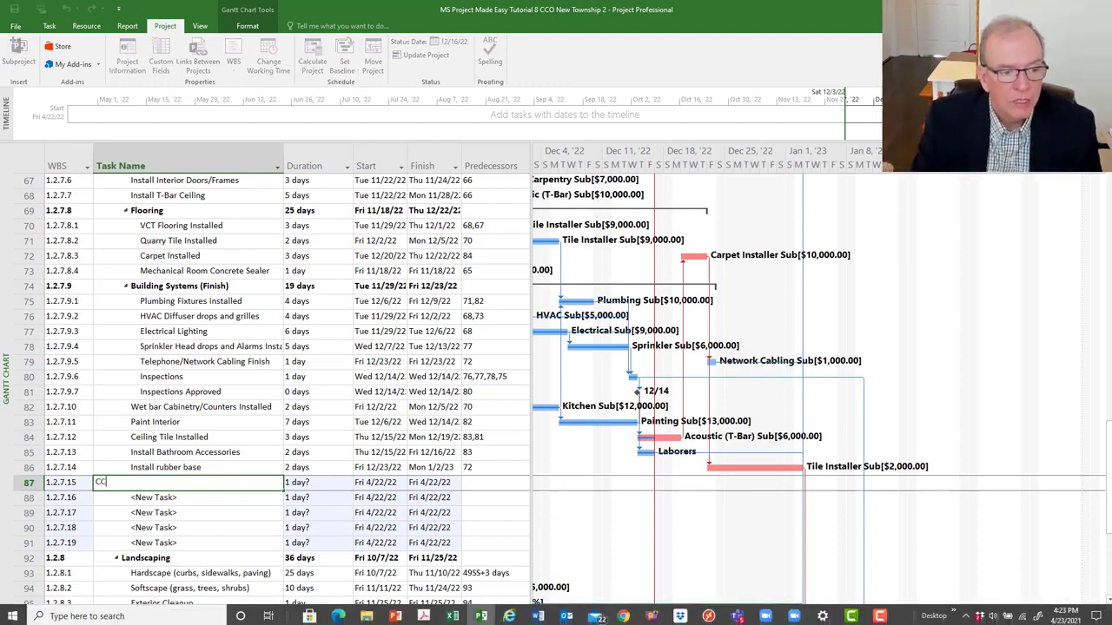
{"action": "type", "text": "O No.1 3"}
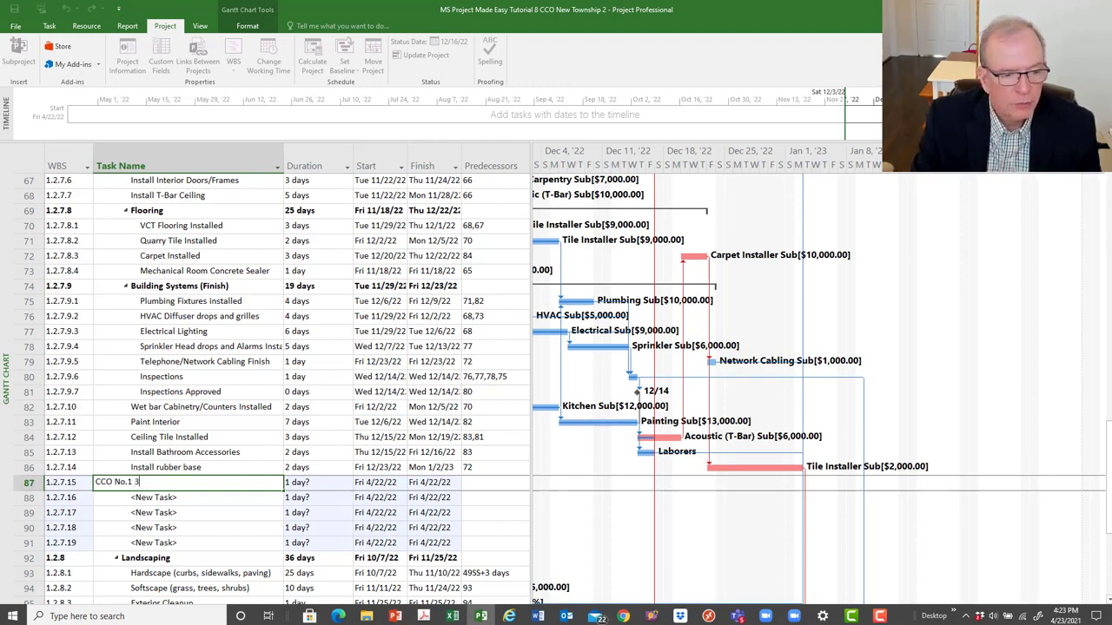
{"action": "type", "text": " Electri"}
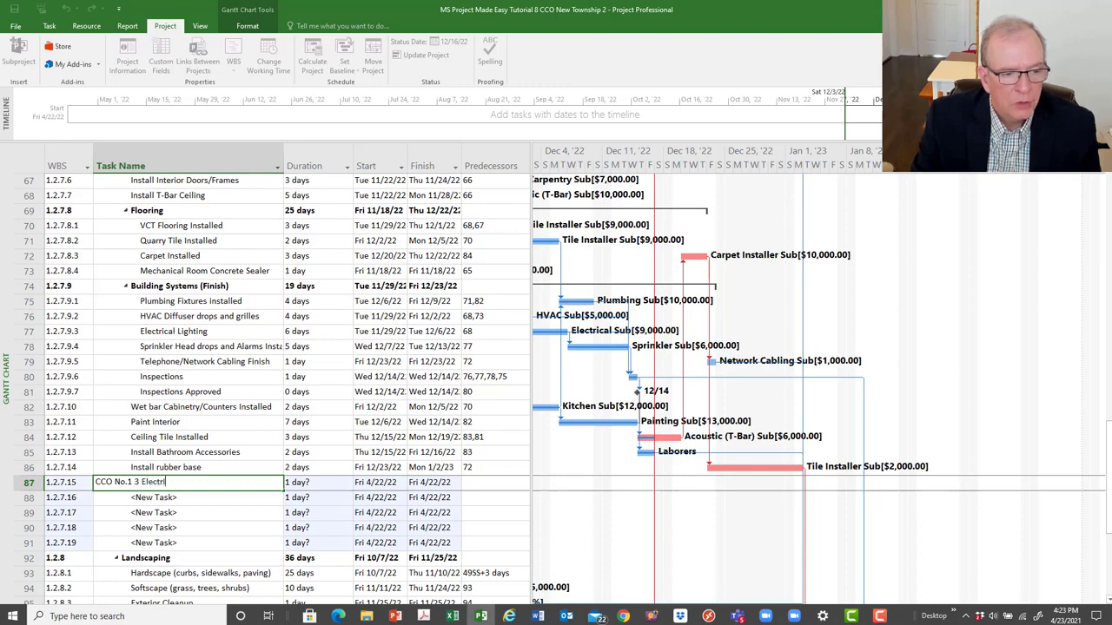
{"action": "type", "text": "cal Outle"}
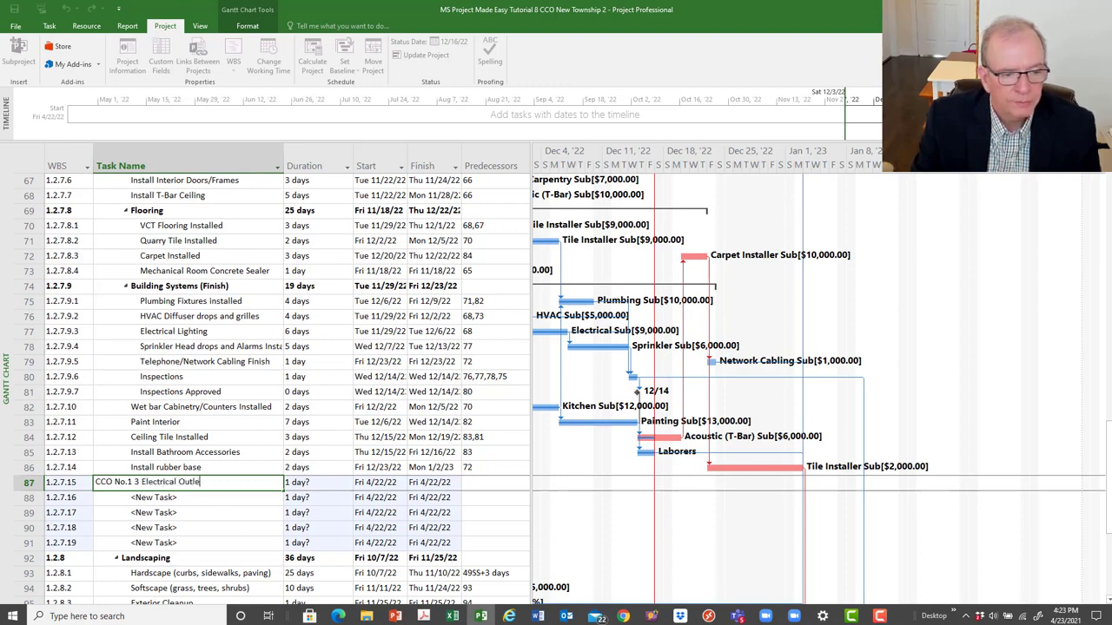
{"action": "type", "text": "ts in Con"}
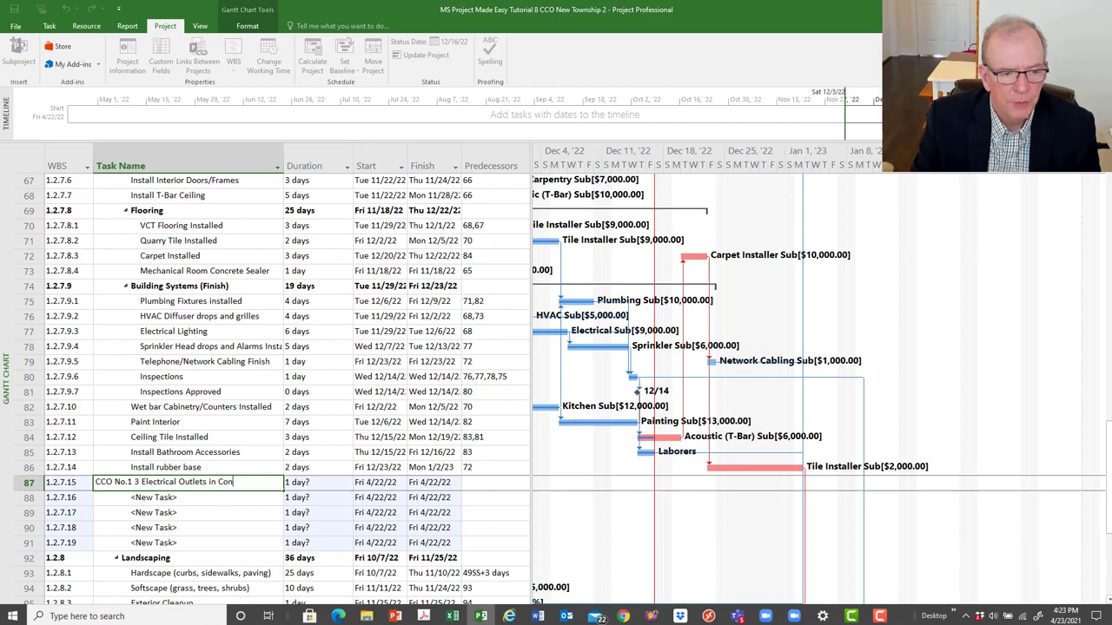
{"action": "type", "text": "f "}
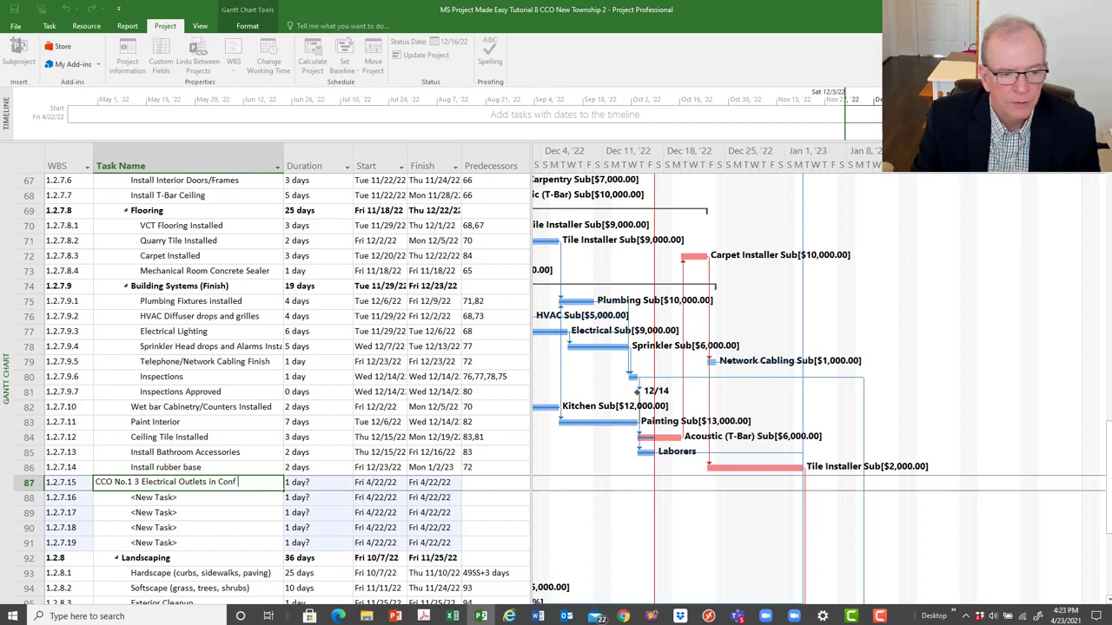
{"action": "type", "text": "Ro"}
{"action": "key", "text": "BackSpace"}
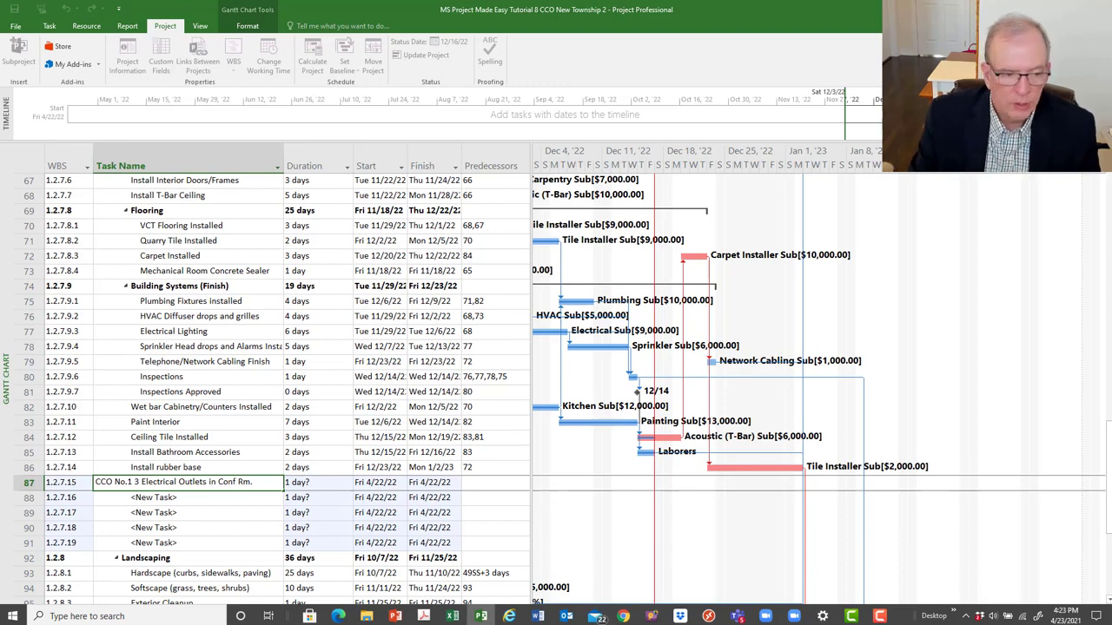
{"action": "key", "text": "Return"}
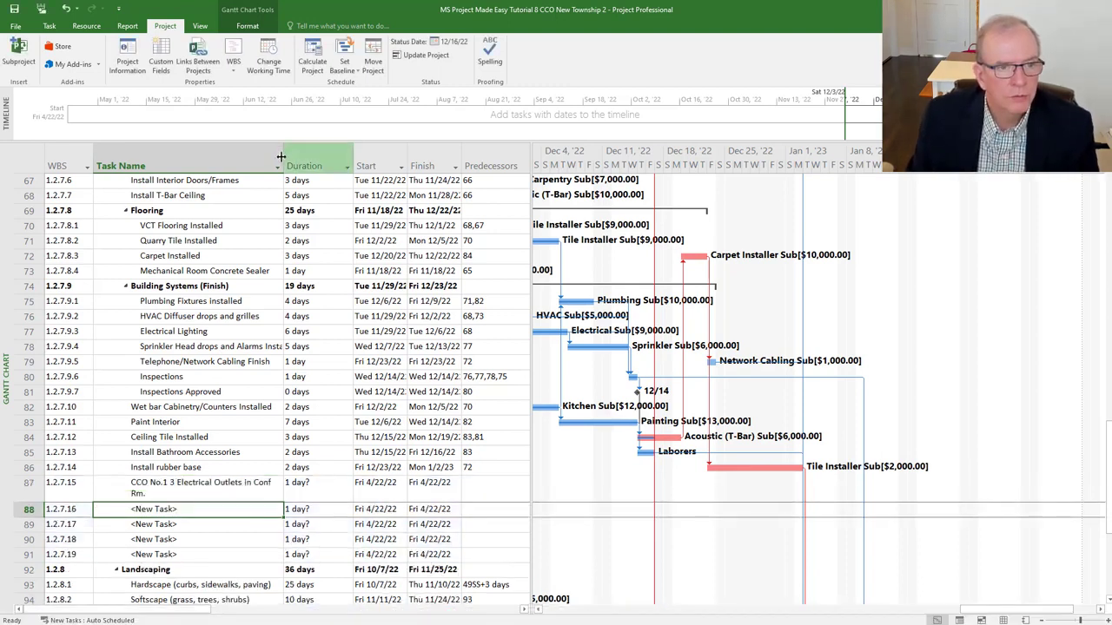
- Widen Task Name, then add Fish Wires RI, Repair Drywall, Tape Drywall and Paint and select those rows
{"action": "left_click_drag", "start_coordinate": [283, 157], "coordinate": [307, 157]}
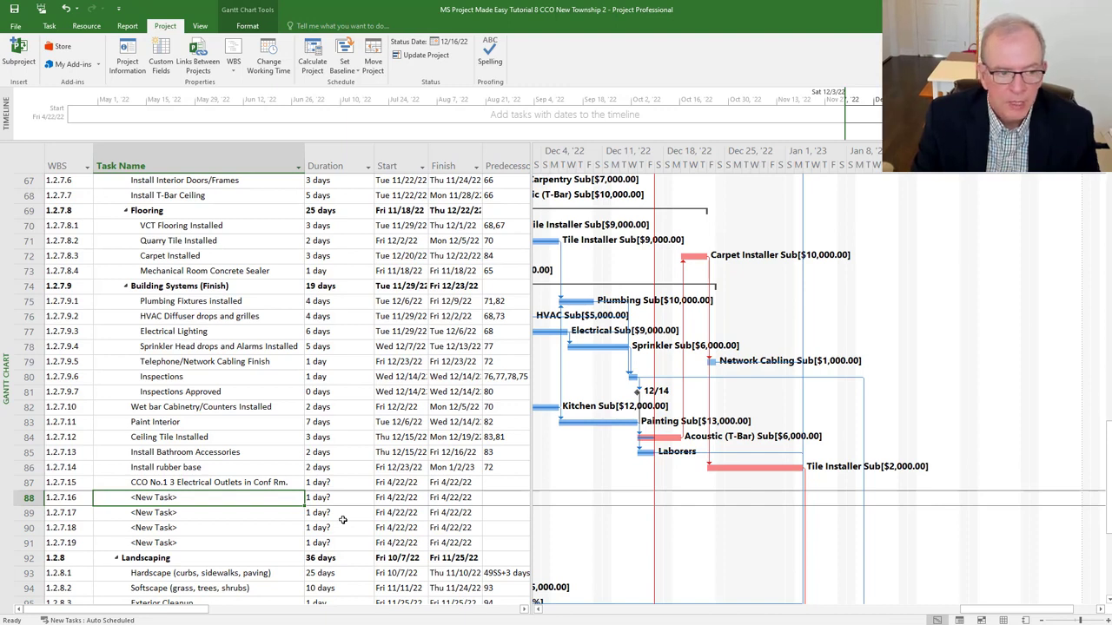
{"action": "type", "text": "F"}
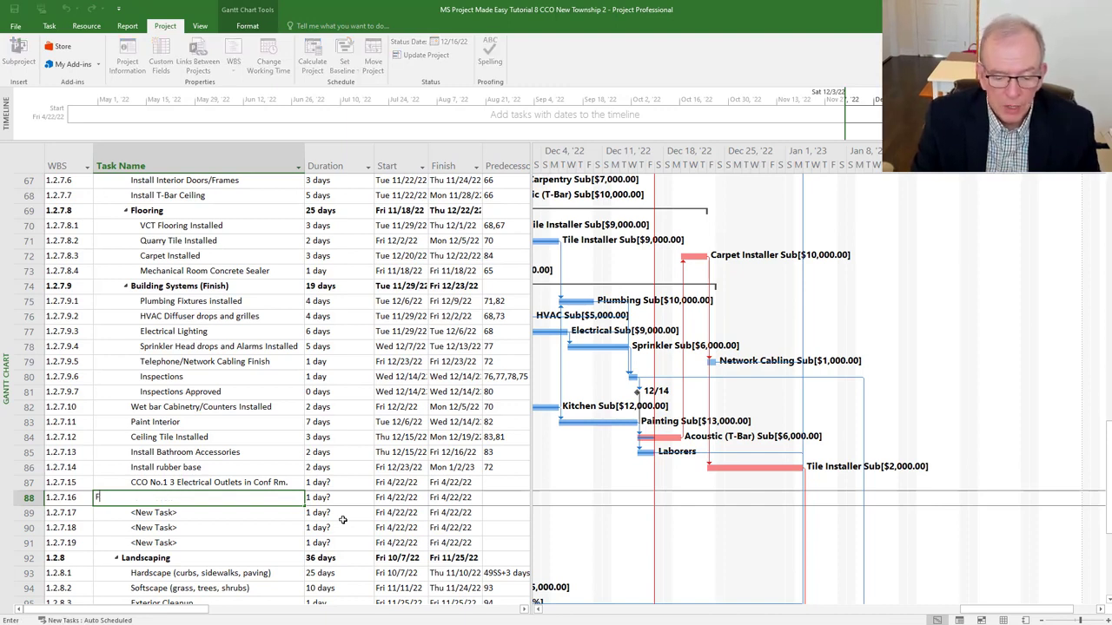
{"action": "type", "text": "ish Wires Ri"}
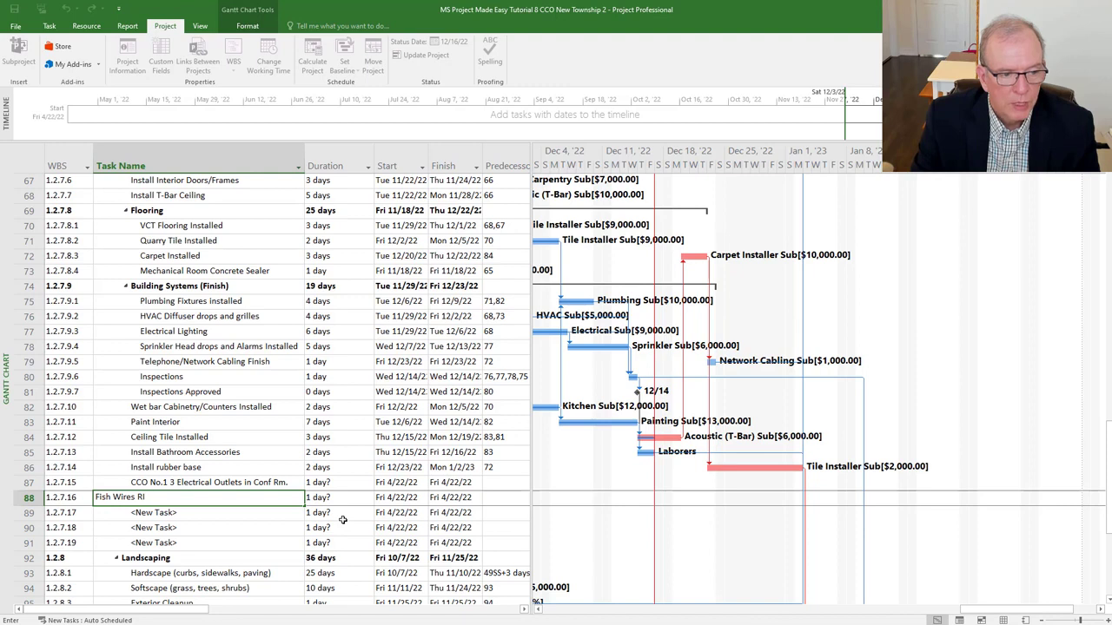
{"action": "key", "text": "Return"}
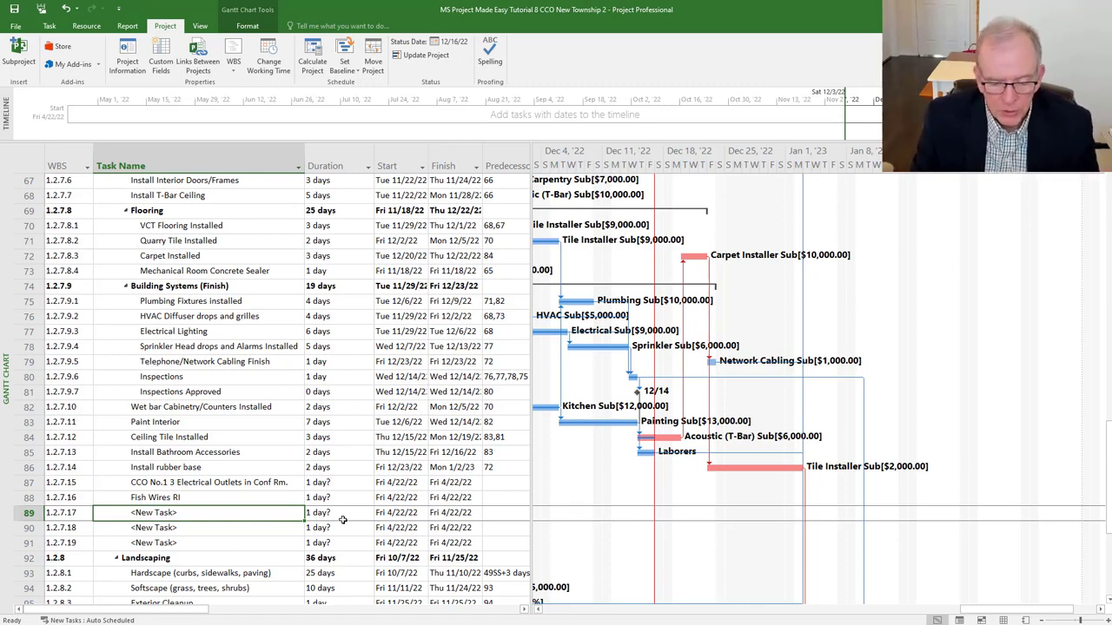
{"action": "type", "text": "Repair "}
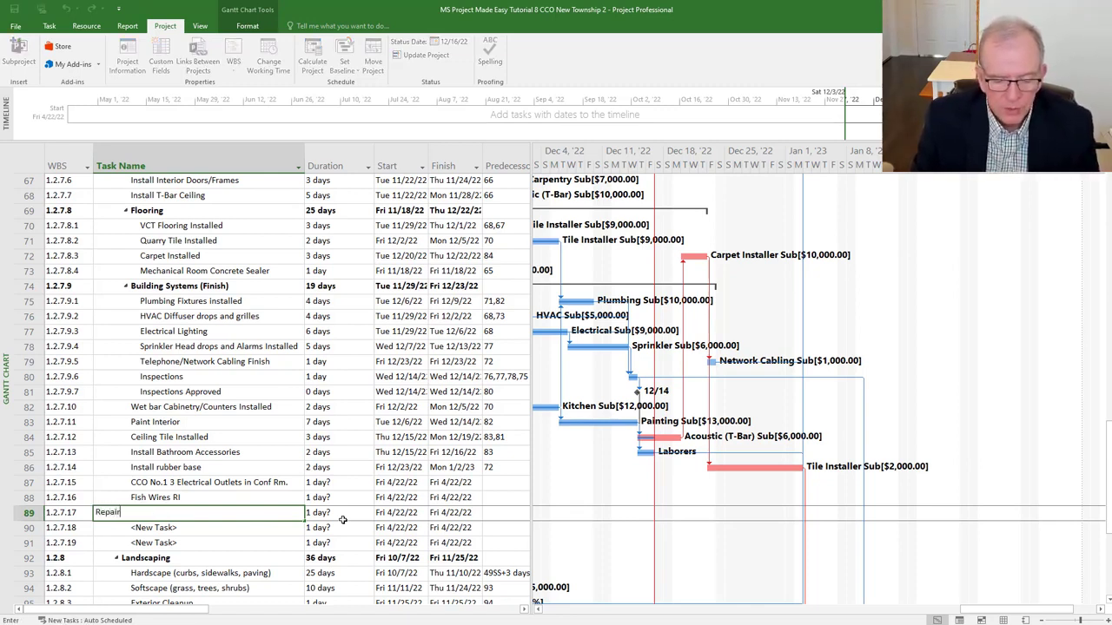
{"action": "type", "text": "Dryw"}
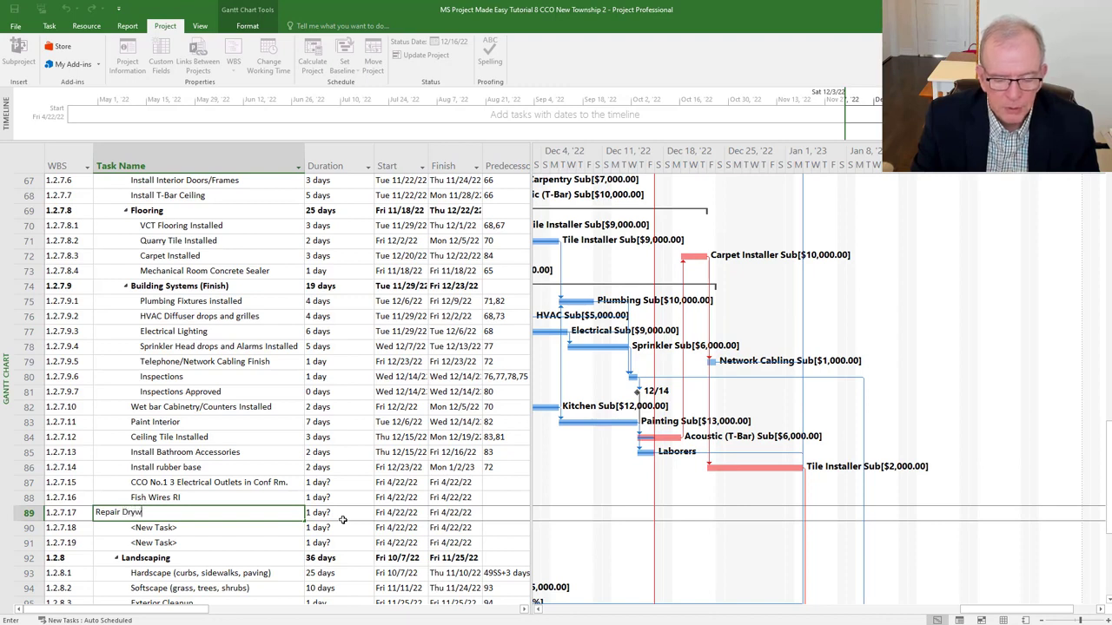
{"action": "type", "text": "all"}
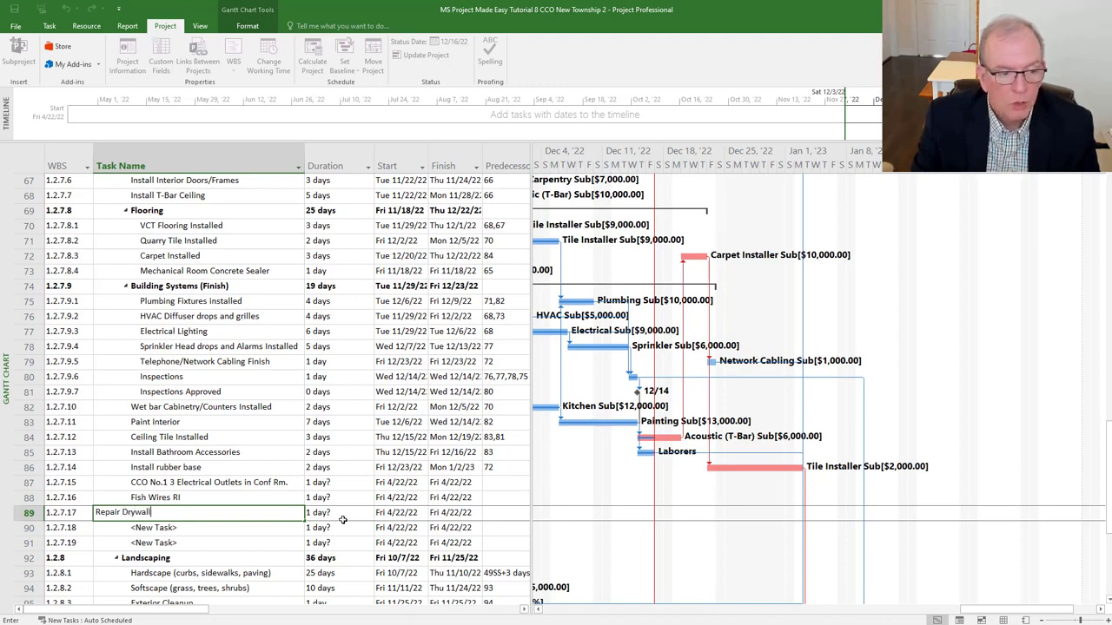
{"action": "key", "text": "Return"}
{"action": "type", "text": "Tape Drywall"}
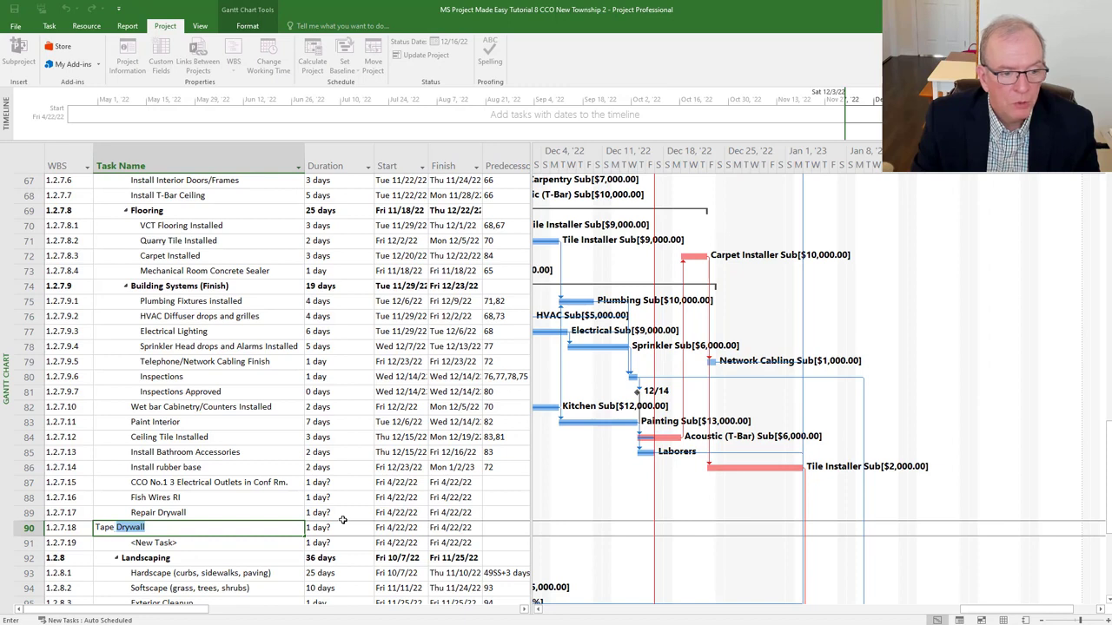
{"action": "key", "text": "Return"}
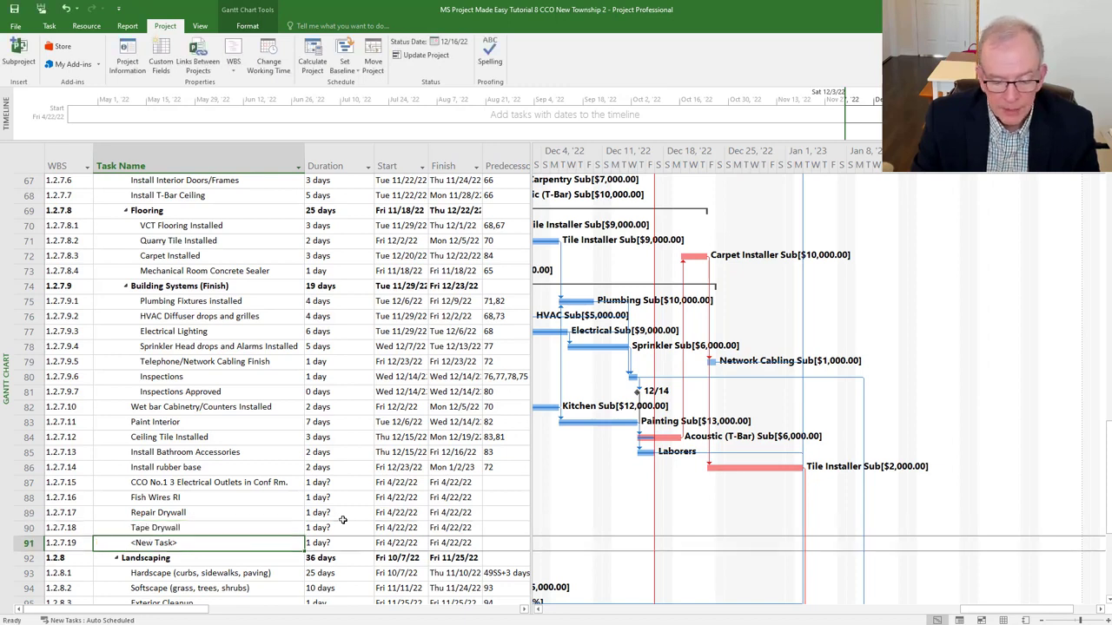
{"action": "type", "text": "Pain"}
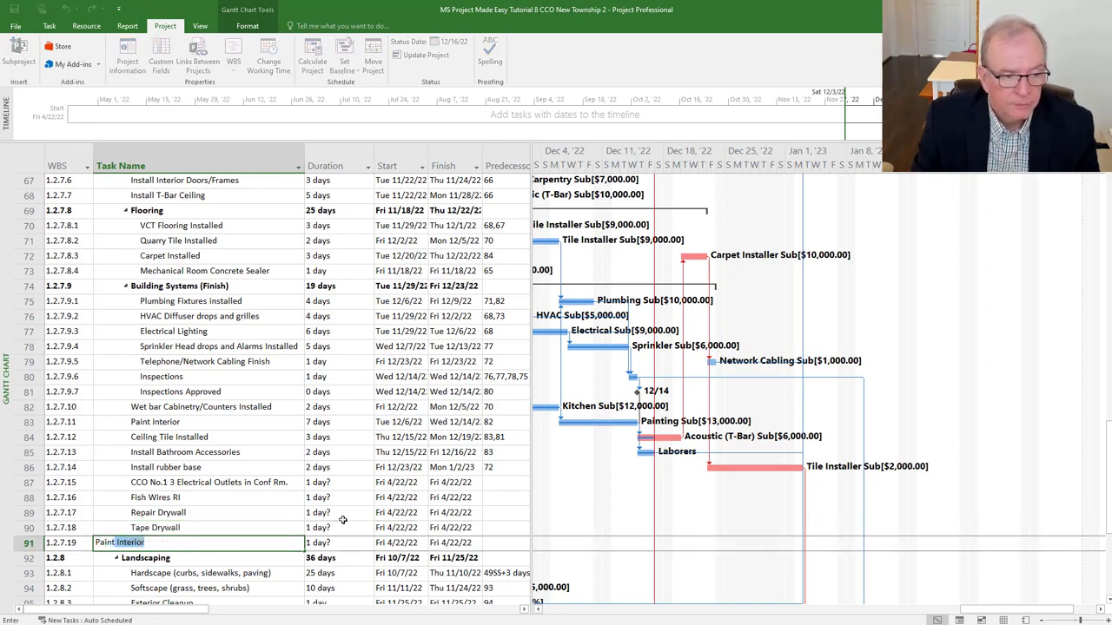
{"action": "type", "text": "t"}
{"action": "key", "text": "Delete"}
{"action": "key", "text": "Return"}
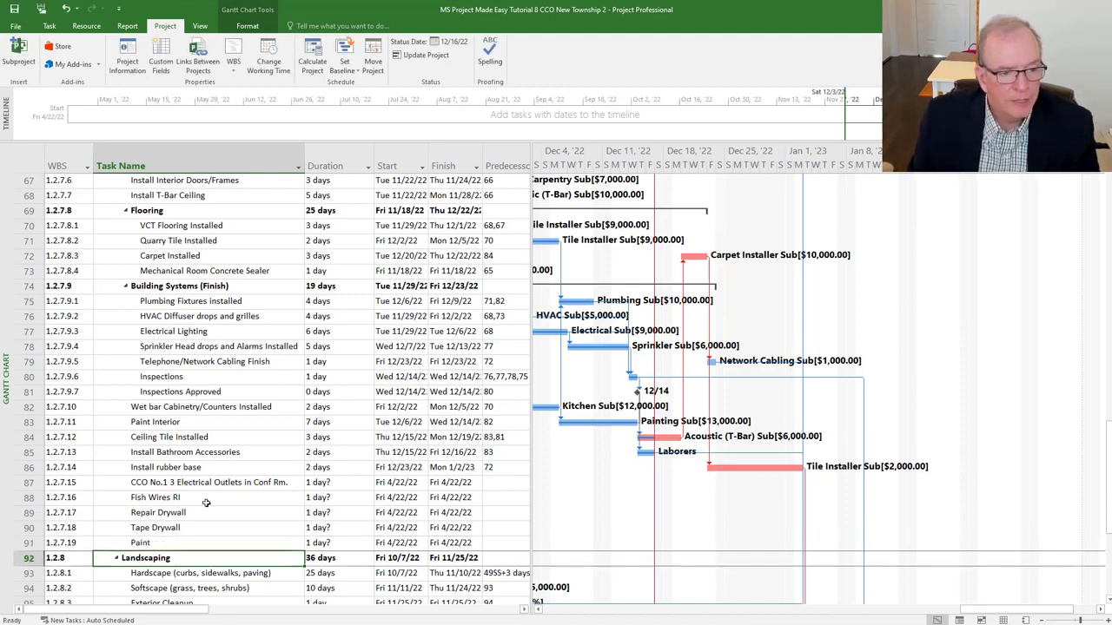
{"action": "left_click_drag", "start_coordinate": [24, 497], "coordinate": [22, 543]}
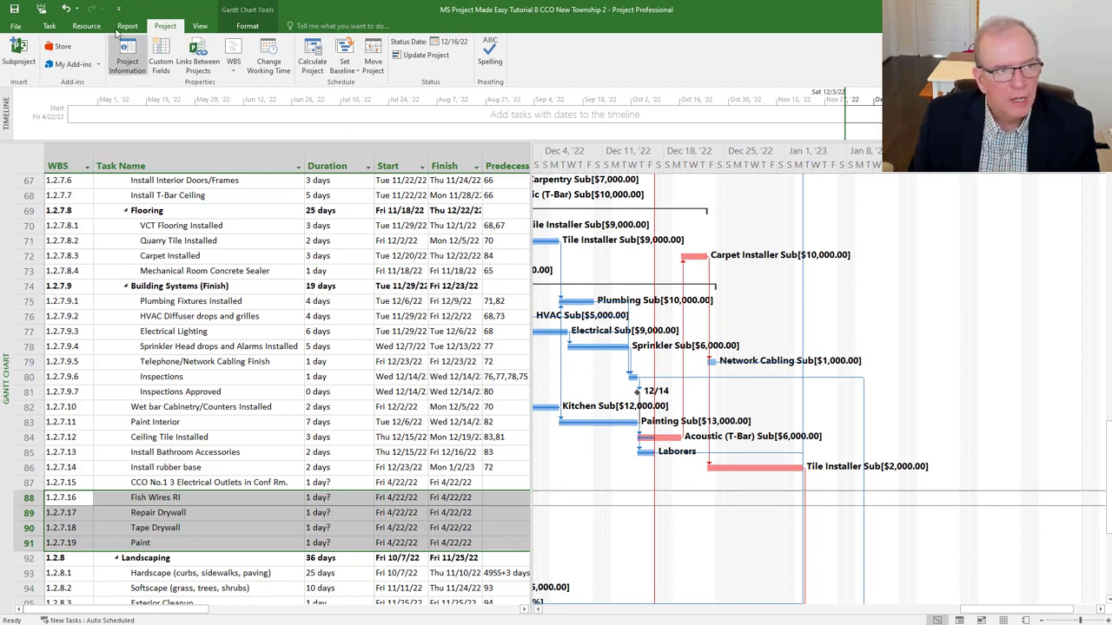
- Indent Fish Wires RI, Repair Drywall, Tape Drywall and Paint under the CCO No.1 row
{"action": "left_click", "coordinate": [49, 27]}
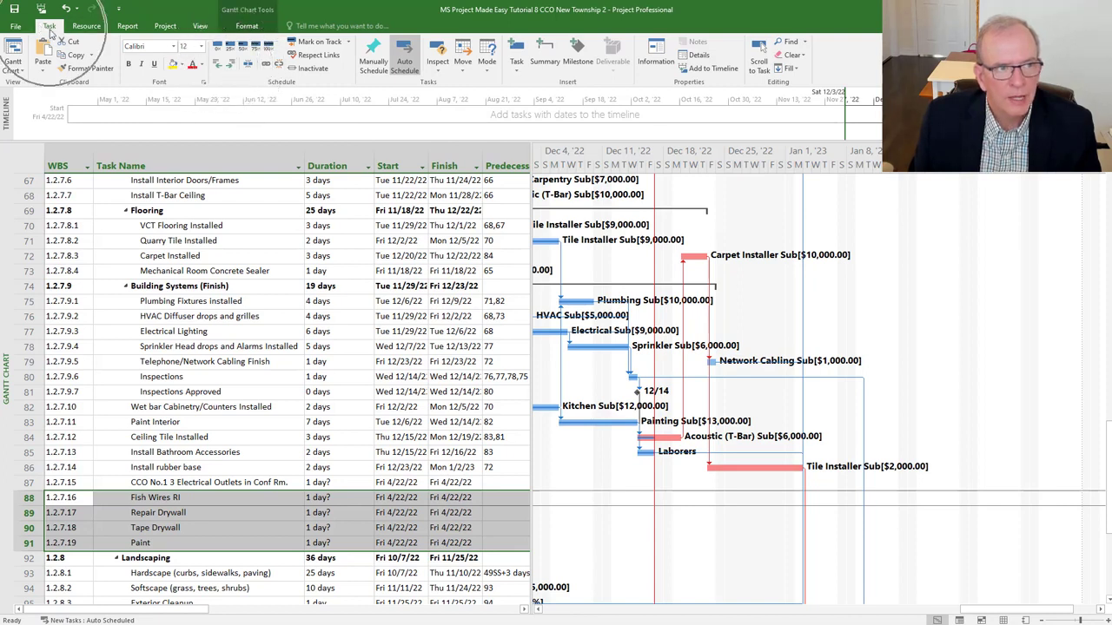
{"action": "left_click", "coordinate": [231, 66]}
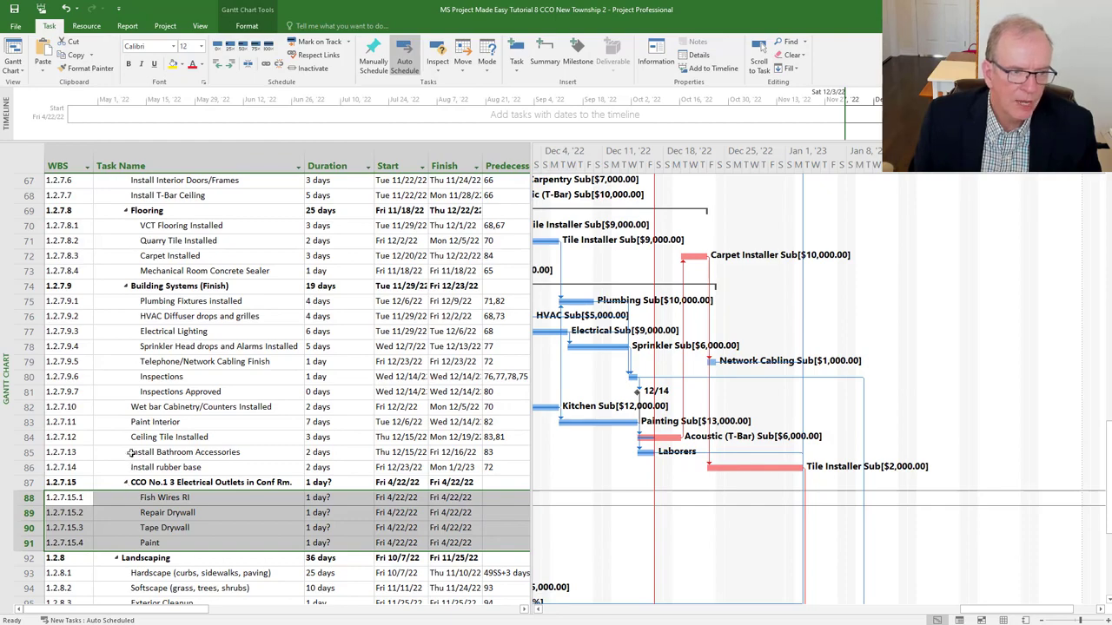
- Select Fish Wires RI and scroll the Gantt chart to its April 2022 bar
{"action": "scroll", "coordinate": [127, 456], "scroll_direction": "up", "scroll_amount": 4}
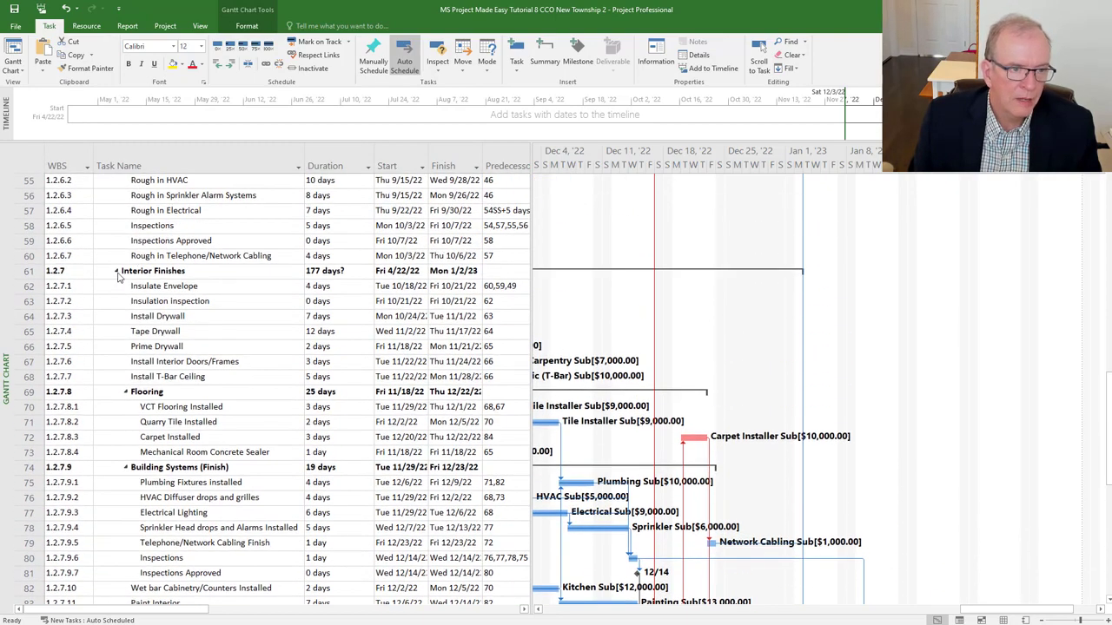
{"action": "scroll", "coordinate": [178, 415], "scroll_direction": "down", "scroll_amount": 6}
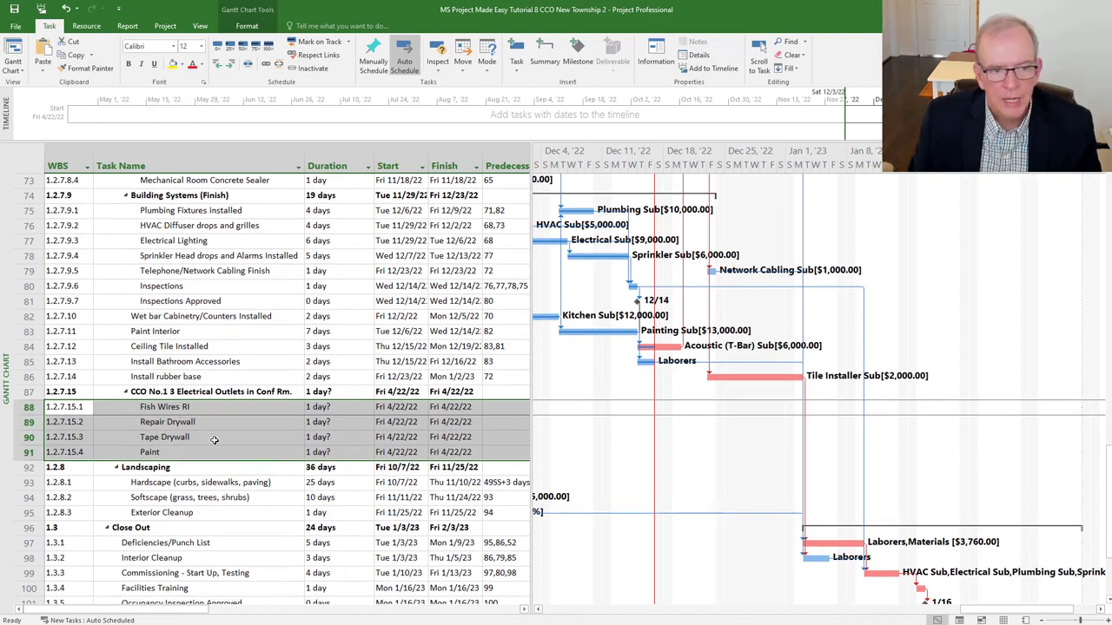
{"action": "left_click", "coordinate": [318, 406]}
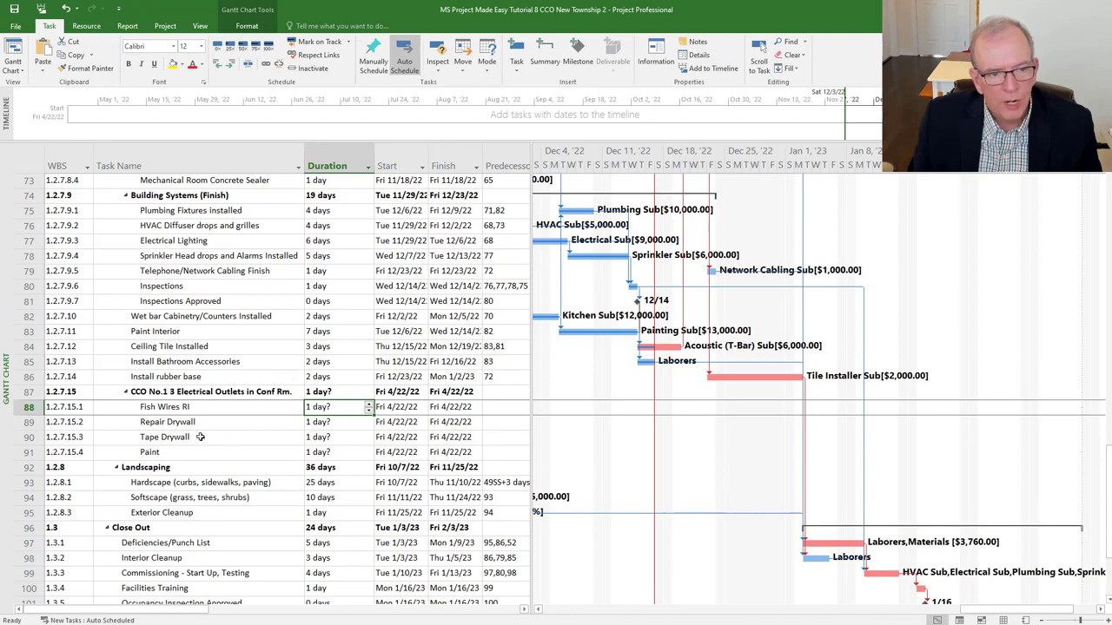
{"action": "left_click", "coordinate": [179, 408]}
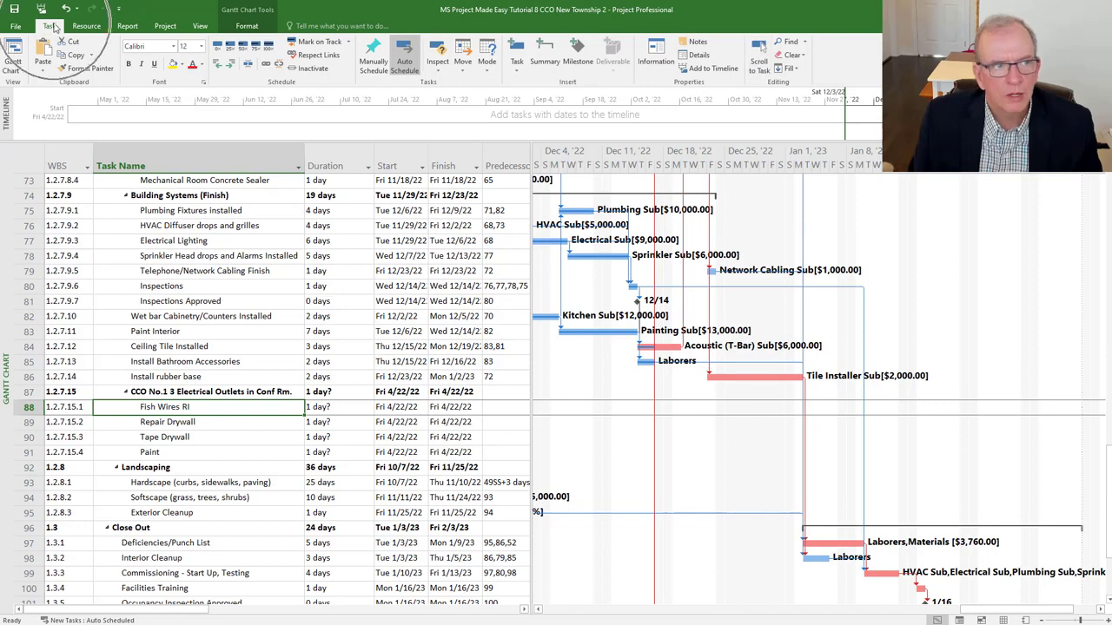
{"action": "left_click", "coordinate": [759, 57]}
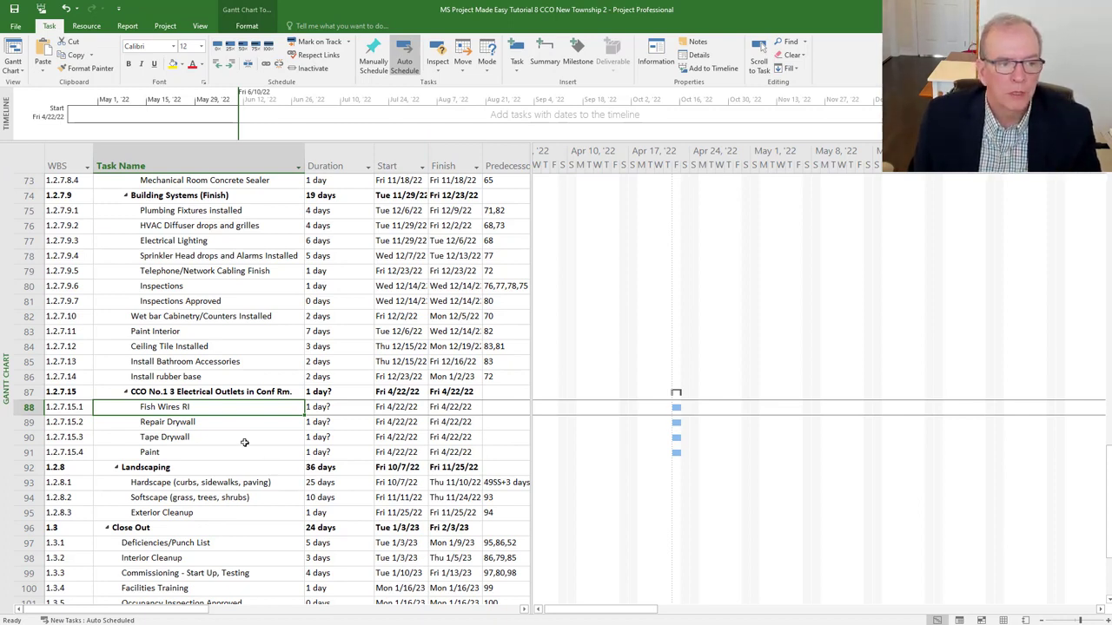
- Link Fish Wires RI, Repair Drywall, Tape Drywall and Paint finish-to-start in sequence
{"action": "left_click", "coordinate": [180, 330]}
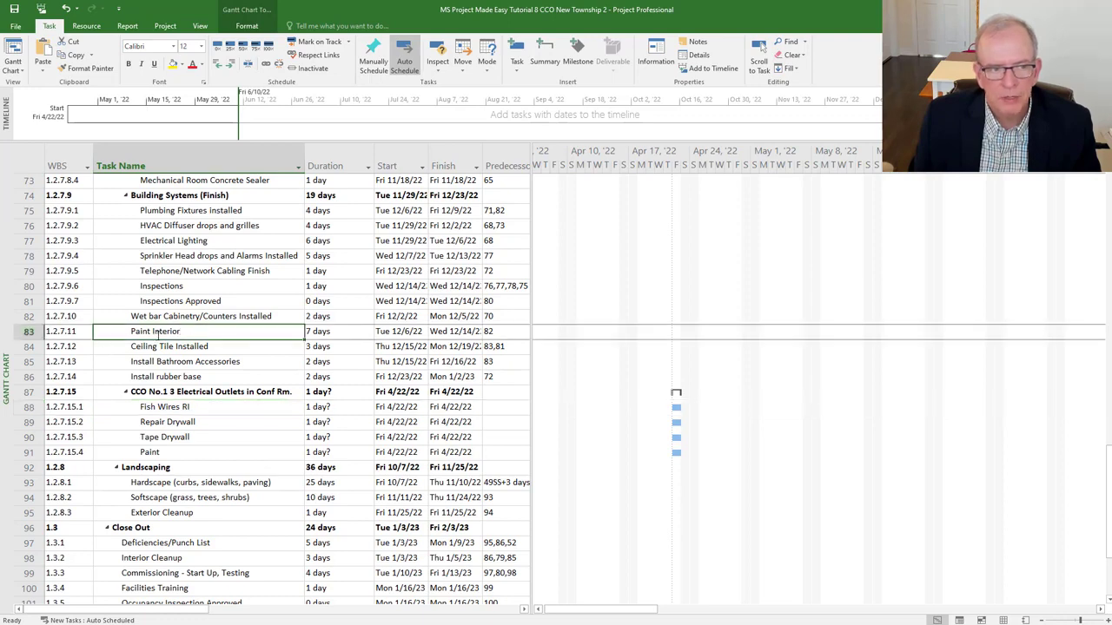
{"action": "left_click", "coordinate": [759, 60]}
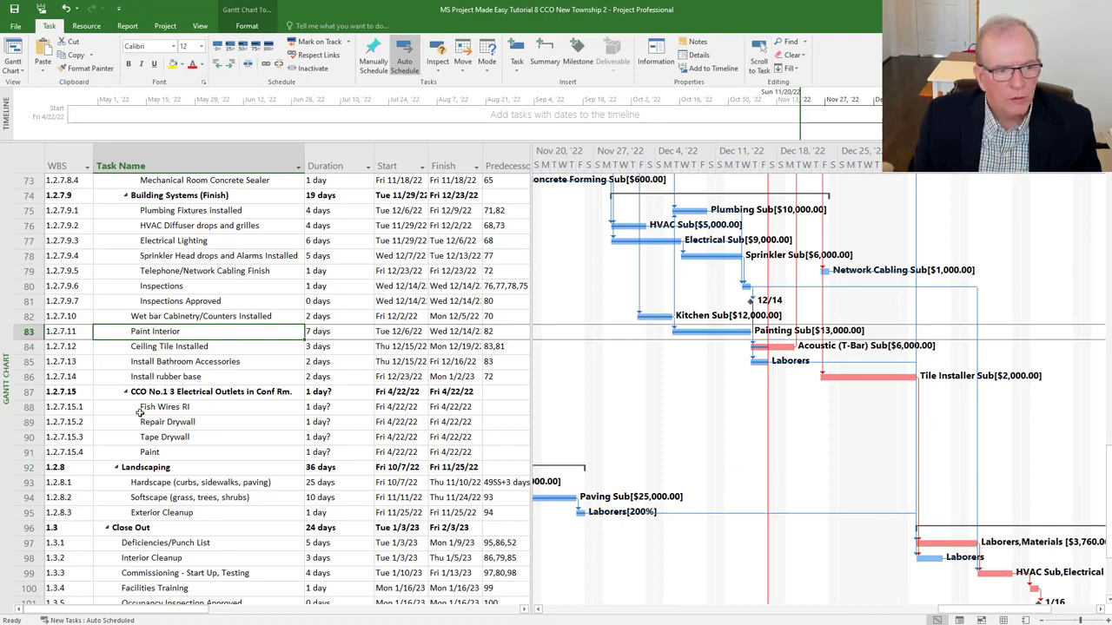
{"action": "left_click", "coordinate": [29, 407]}
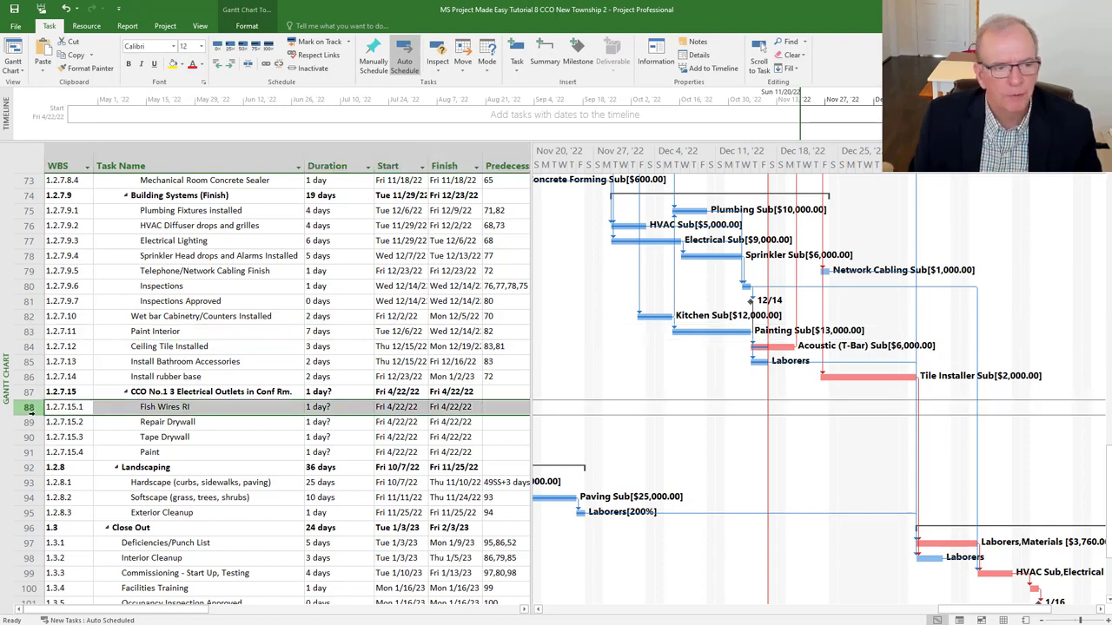
{"action": "left_click_drag", "start_coordinate": [29, 407], "coordinate": [29, 452]}
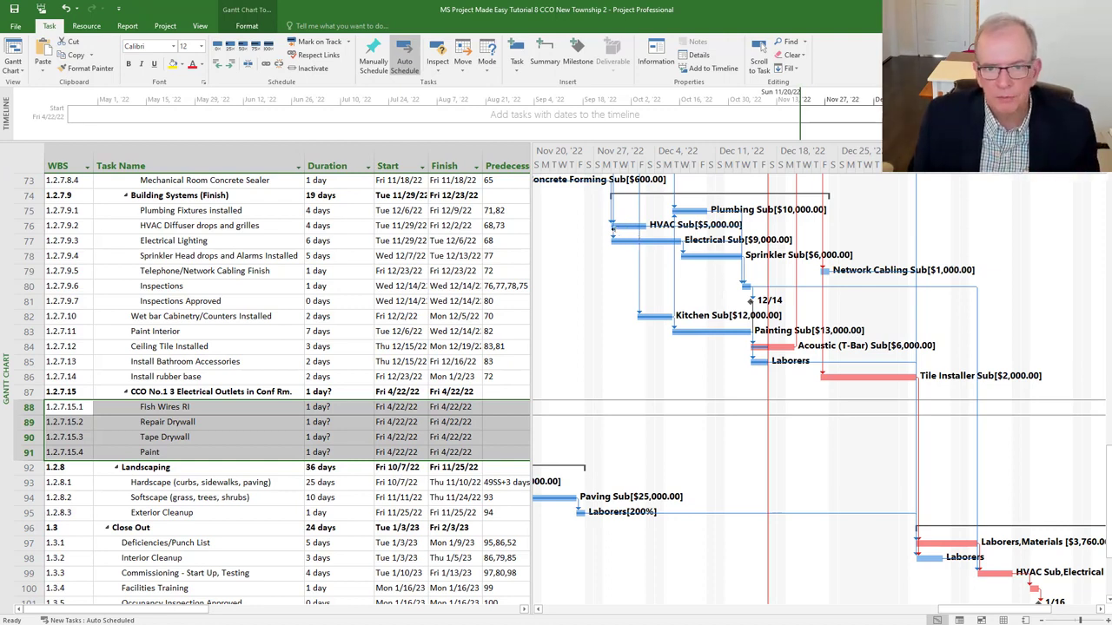
{"action": "mouse_move", "coordinate": [611, 238]}
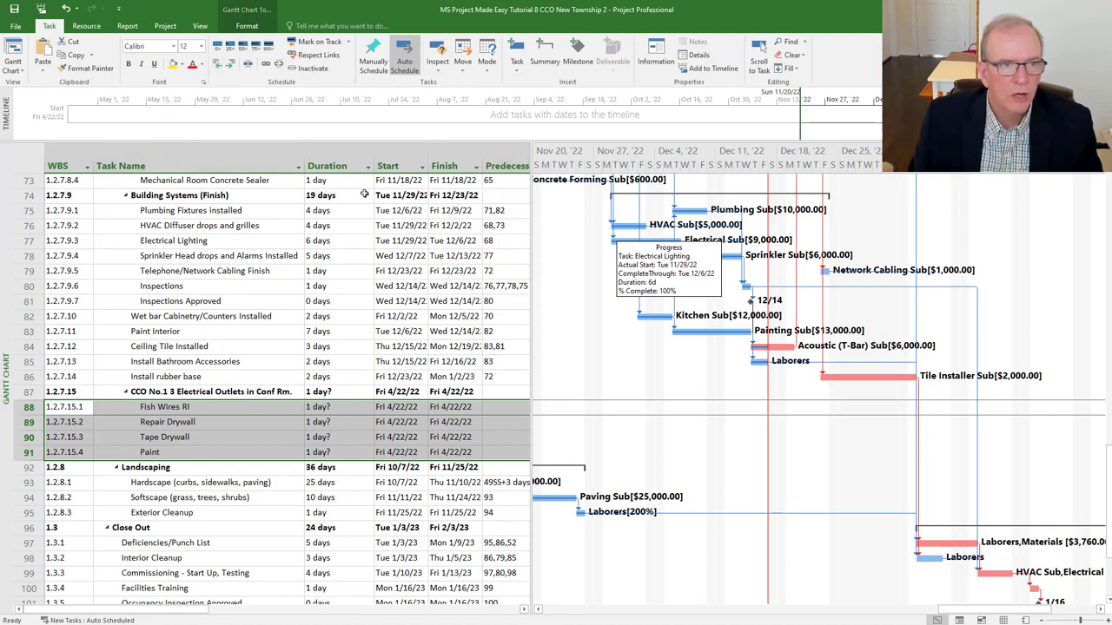
{"action": "left_click", "coordinate": [269, 66]}
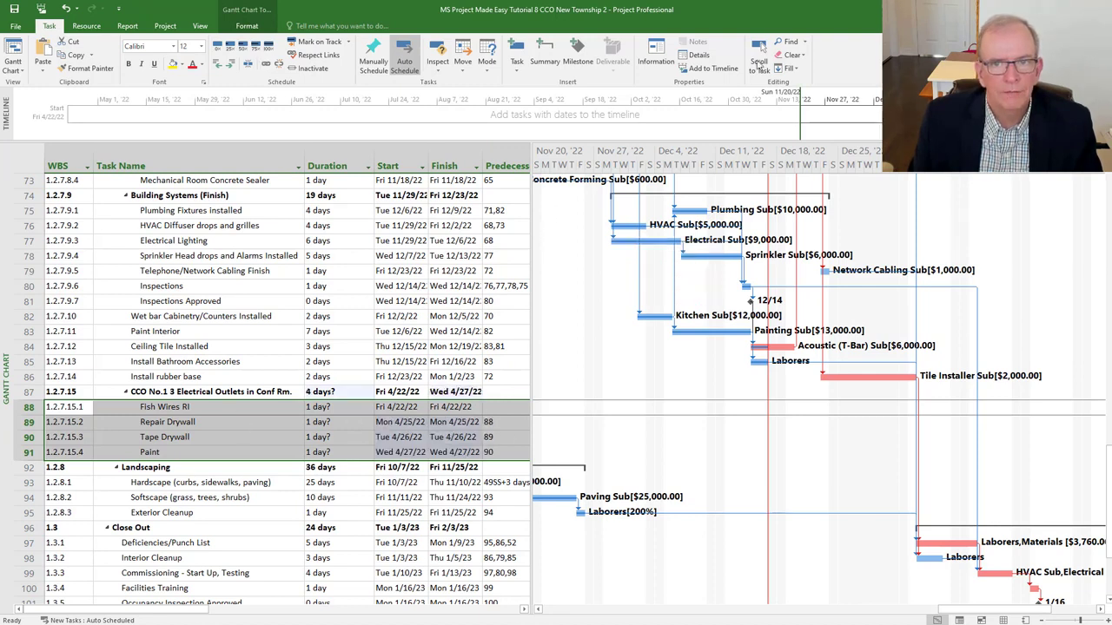
- Give Fish Wires RI, Repair Drywall, Tape Drywall and Paint durations of 2, 1, 2 and 2 days
{"action": "left_click", "coordinate": [758, 63]}
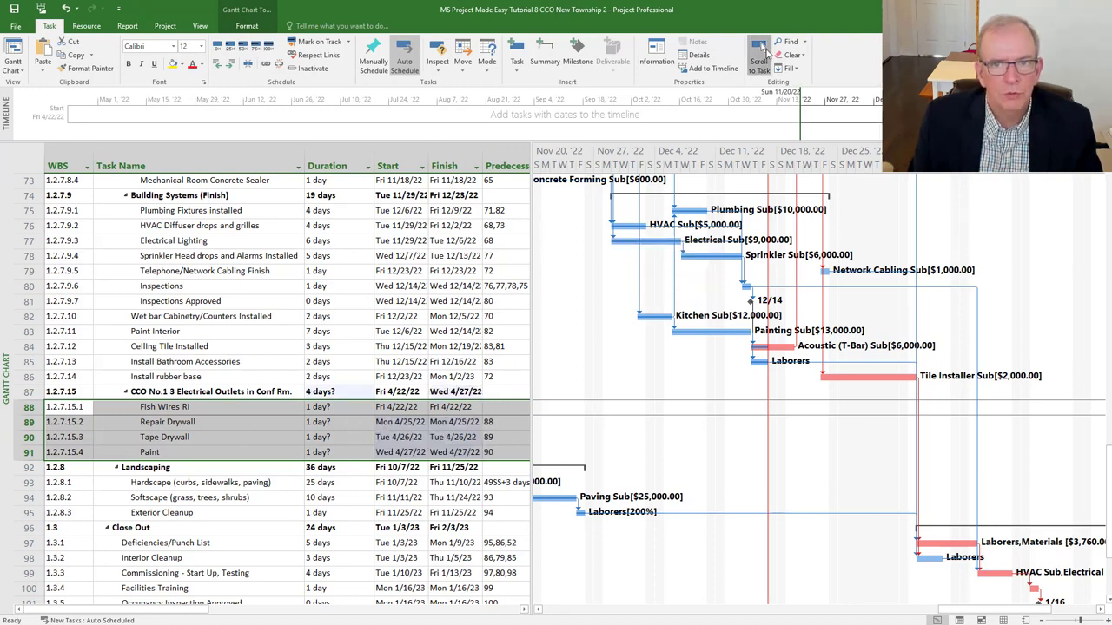
{"action": "left_click", "coordinate": [330, 408]}
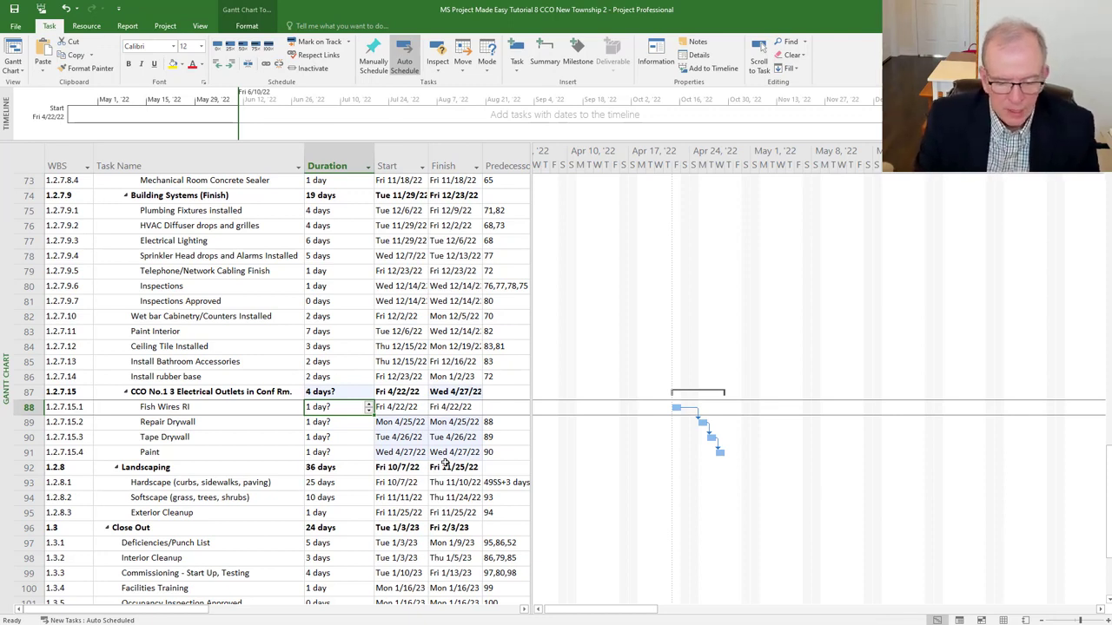
{"action": "type", "text": "2"}
{"action": "key", "text": "Return"}
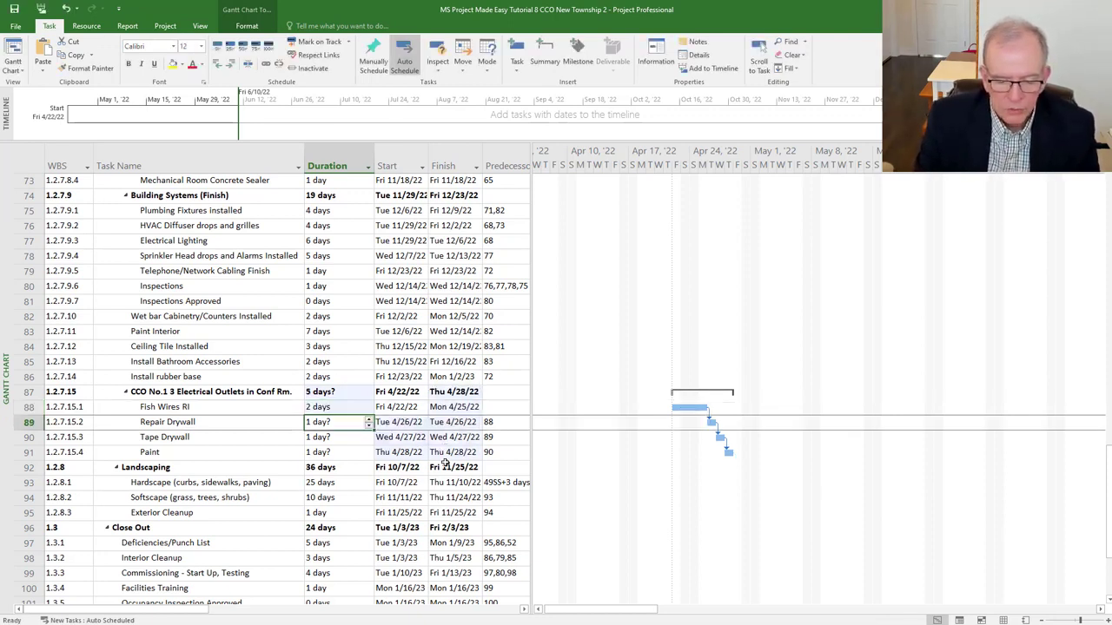
{"action": "type", "text": "1"}
{"action": "key", "text": "Return"}
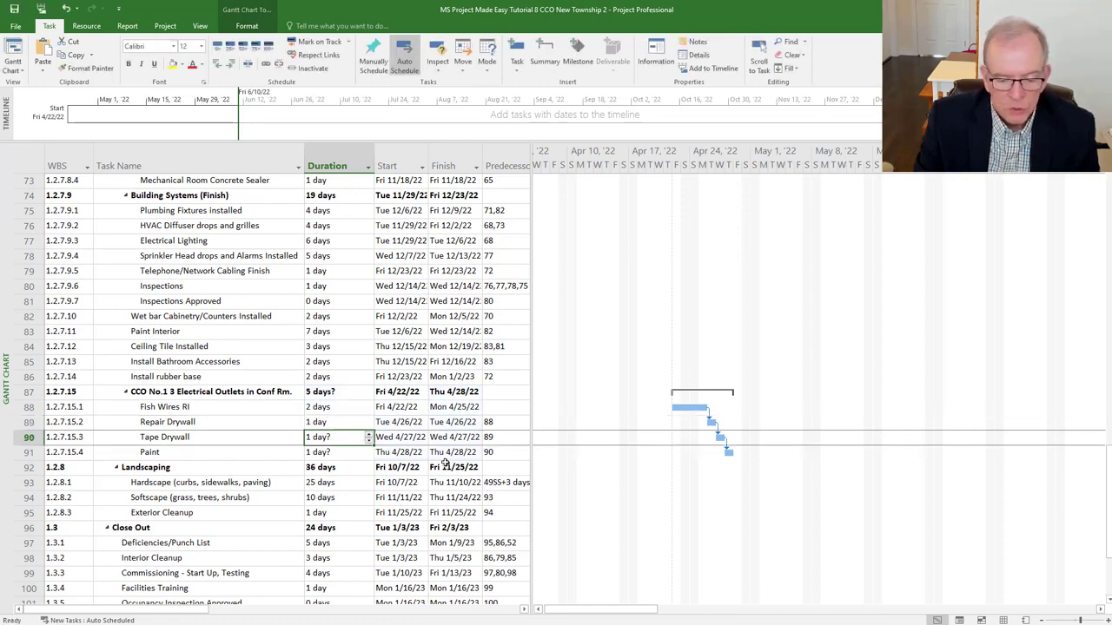
{"action": "type", "text": "2"}
{"action": "key", "text": "Return"}
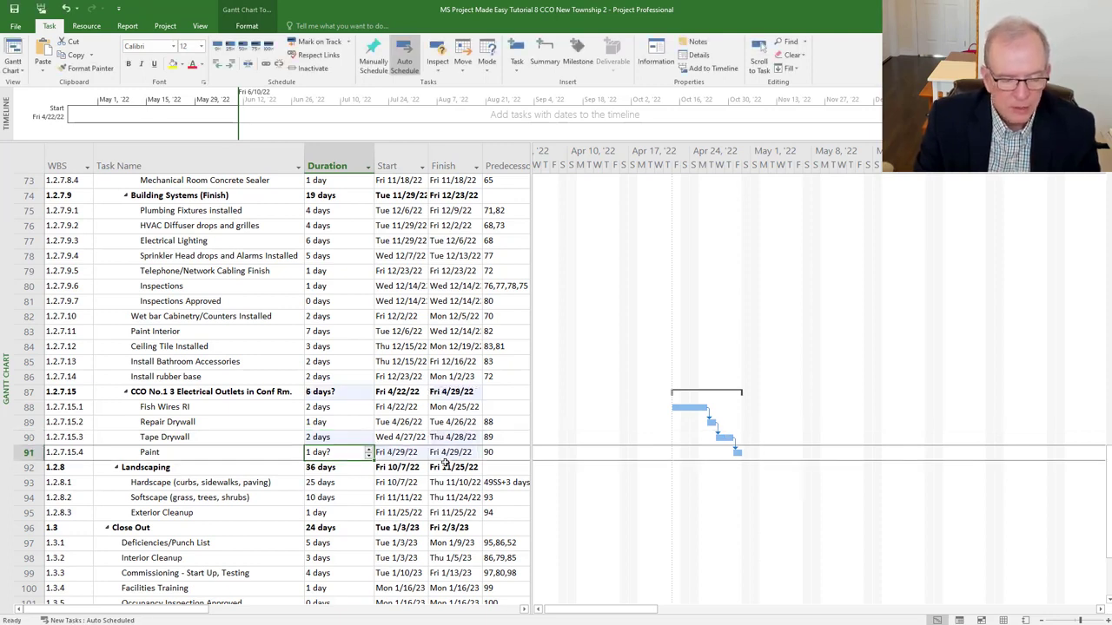
{"action": "type", "text": "2"}
{"action": "key", "text": "Return"}
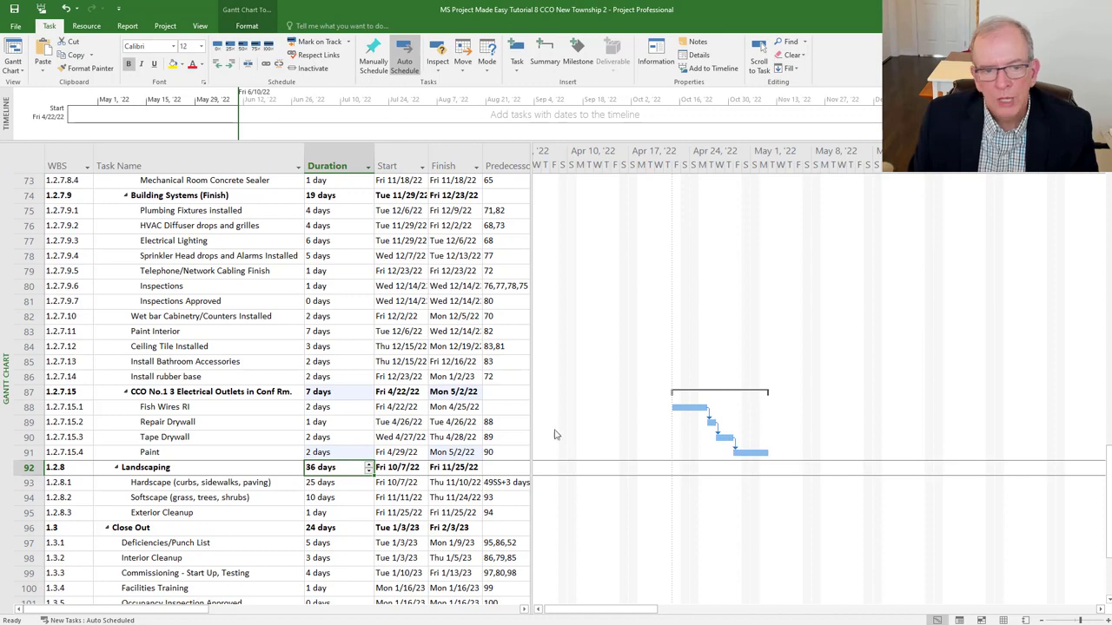
{"action": "left_click", "coordinate": [331, 393]}
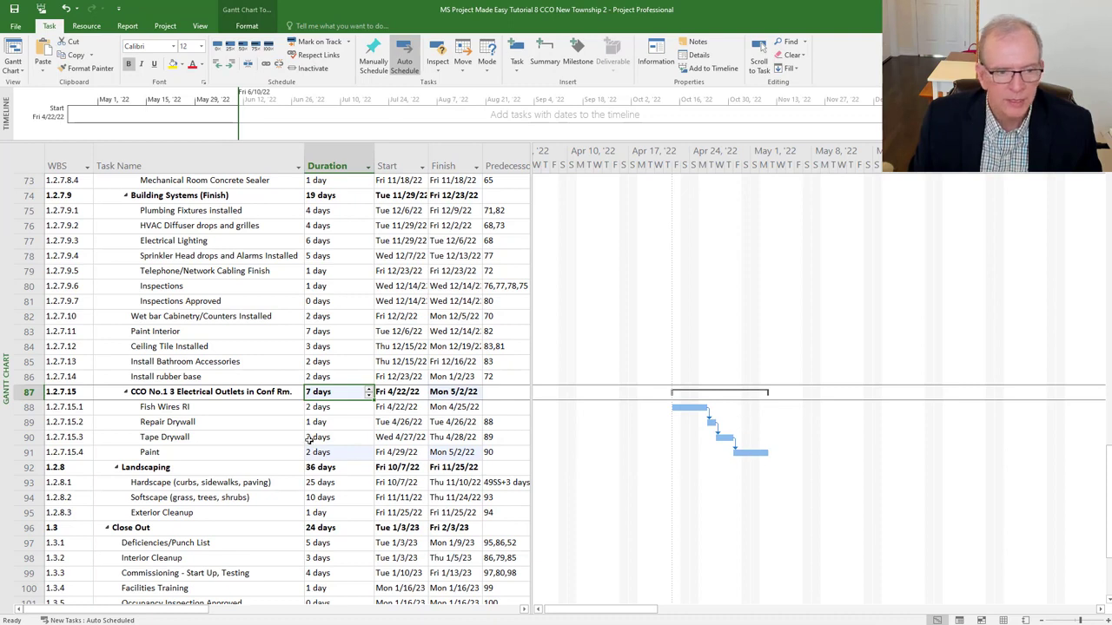
{"action": "left_click", "coordinate": [165, 334]}
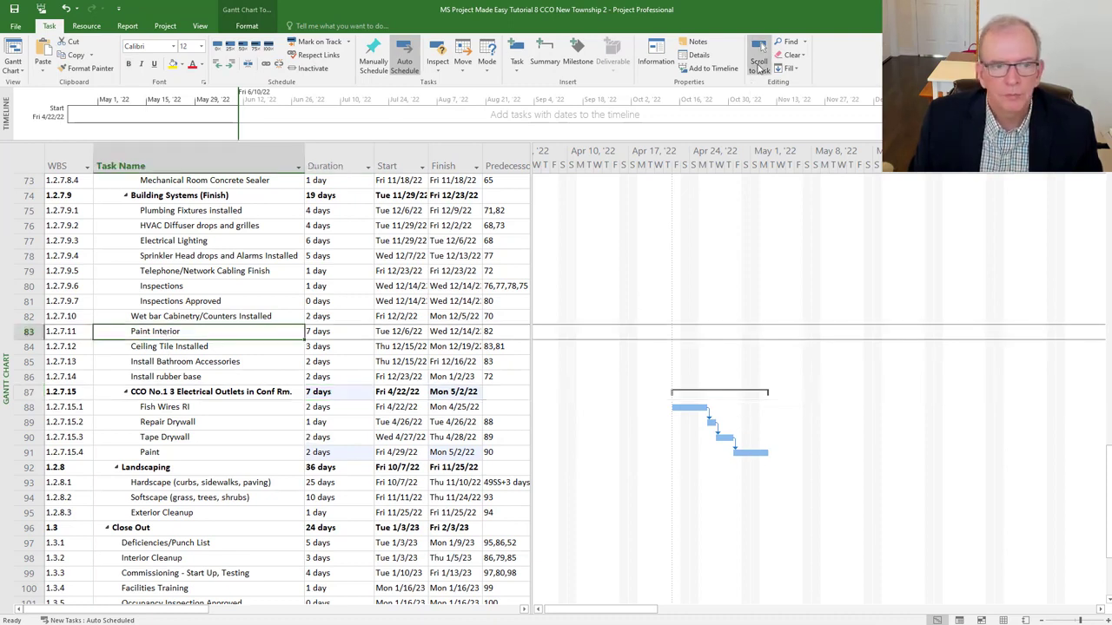
{"action": "left_click", "coordinate": [758, 62]}
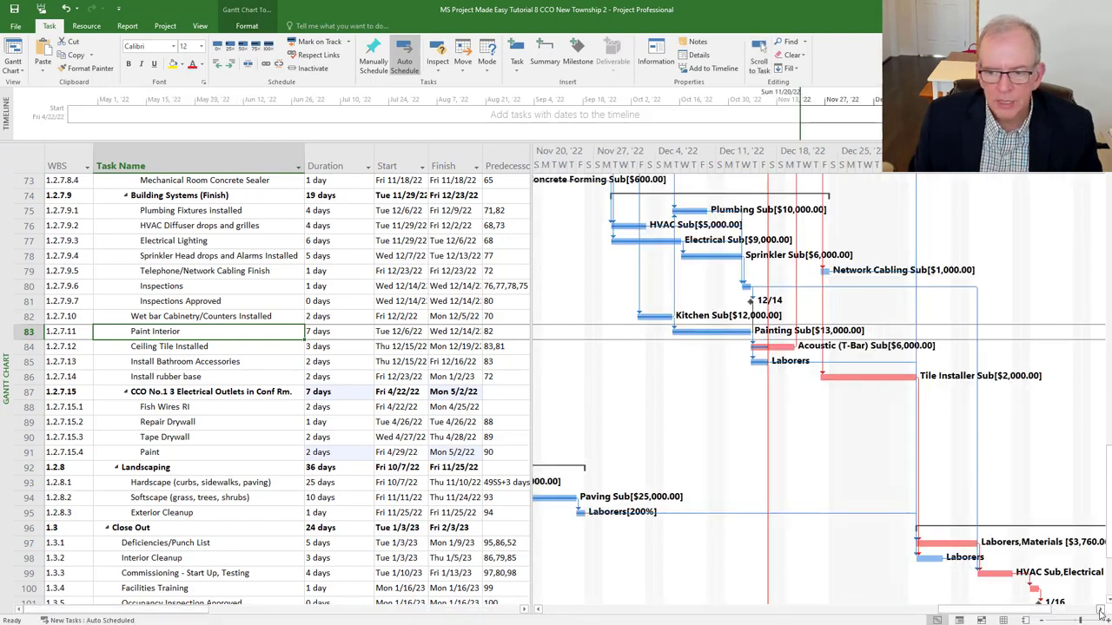
{"action": "left_click", "coordinate": [1101, 612]}
{"action": "left_click", "coordinate": [1100, 612]}
{"action": "left_click", "coordinate": [1101, 611]}
{"action": "left_click", "coordinate": [1101, 612]}
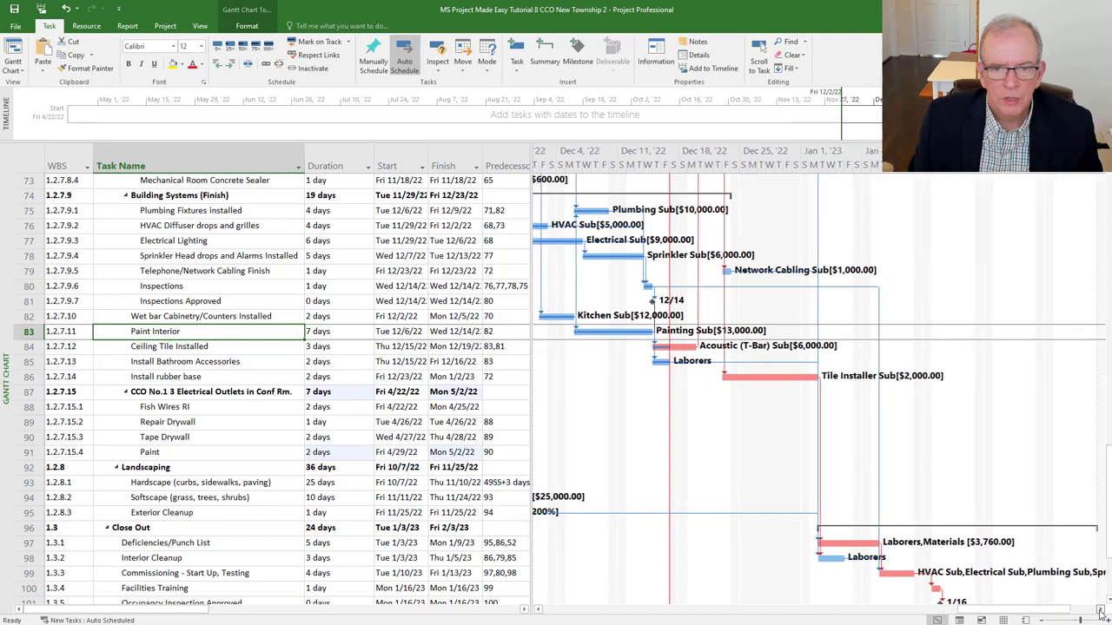
{"action": "left_click", "coordinate": [1100, 612]}
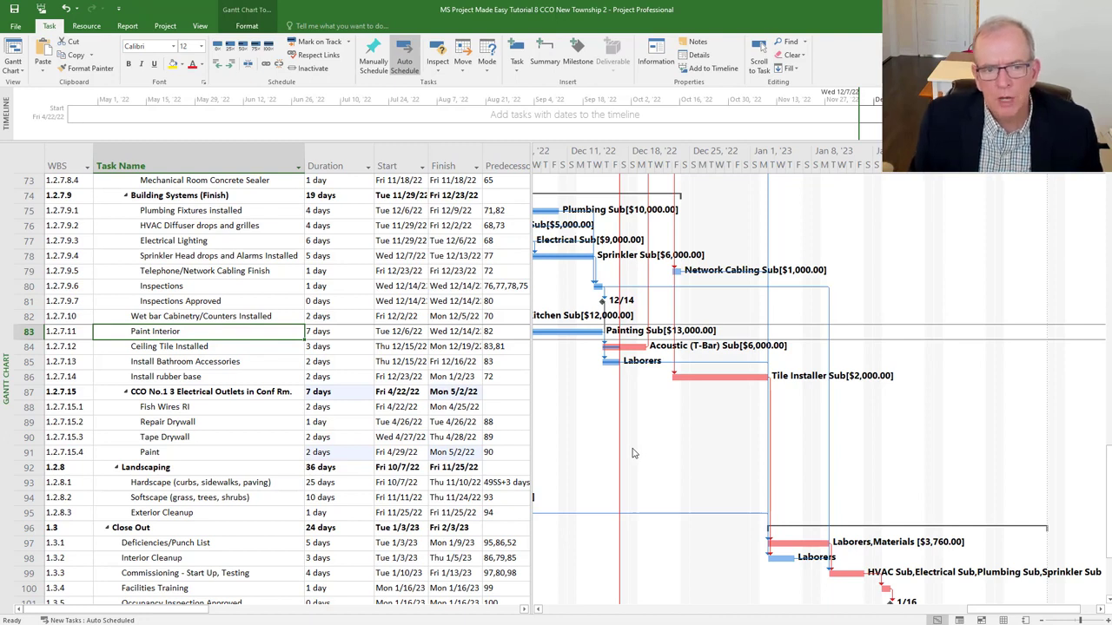
{"action": "left_click", "coordinate": [404, 406]}
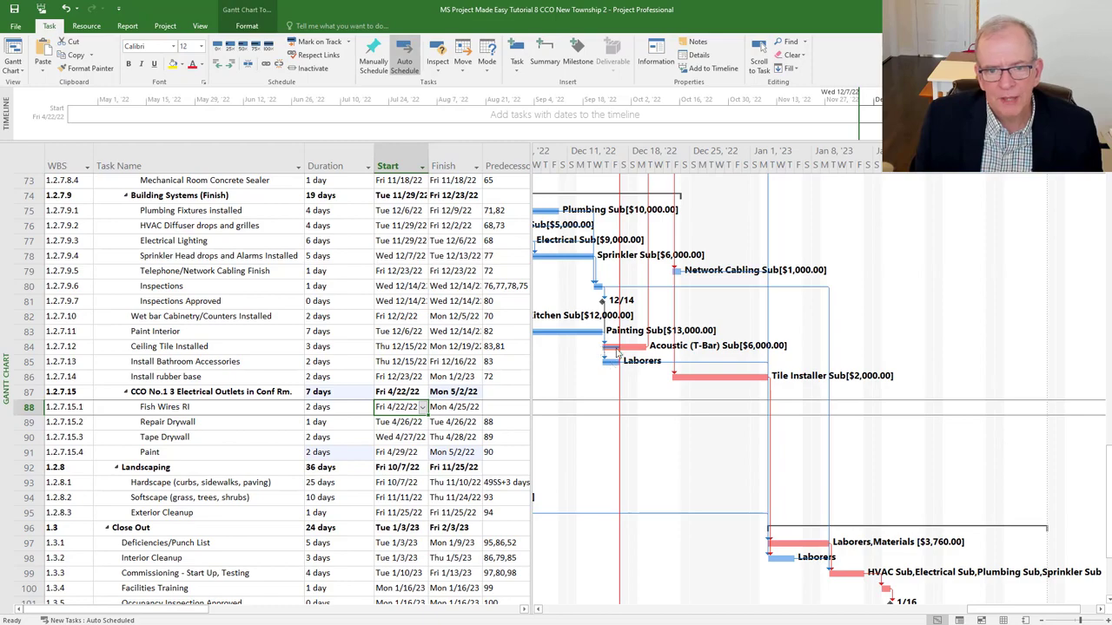
{"action": "scroll", "coordinate": [627, 347], "scroll_direction": "up", "scroll_amount": 3}
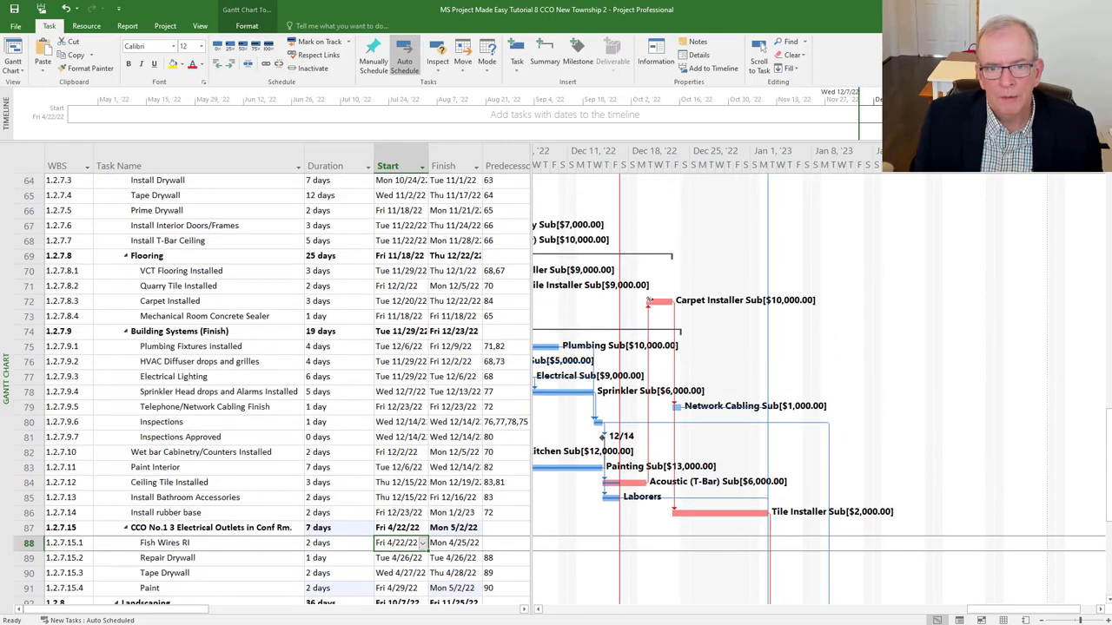
{"action": "scroll", "coordinate": [670, 523], "scroll_direction": "down", "scroll_amount": 2}
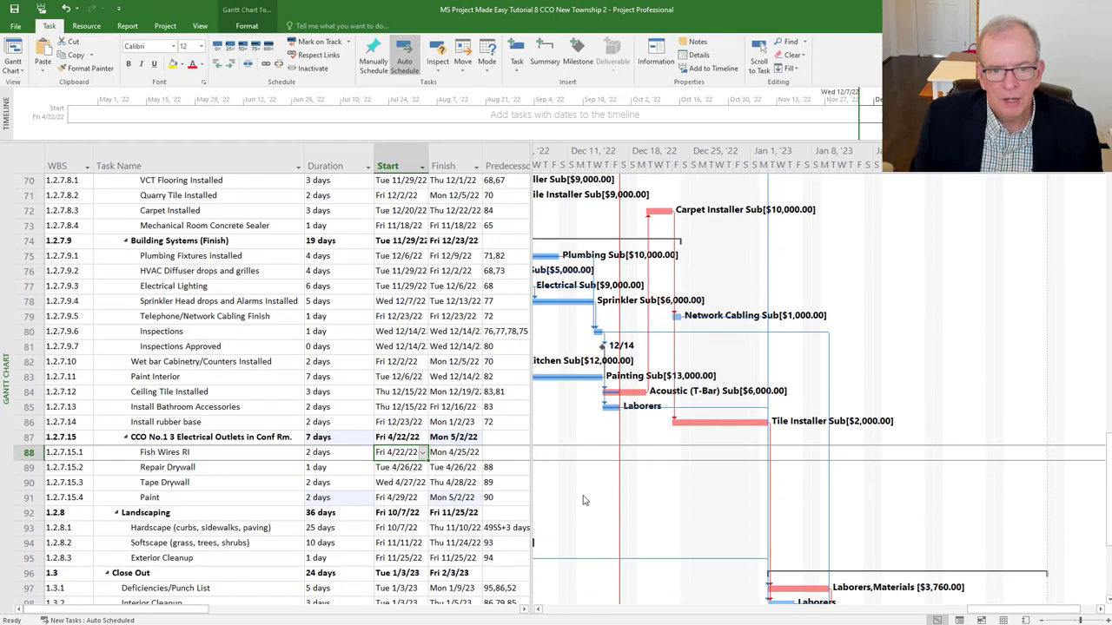
{"action": "scroll", "coordinate": [432, 472], "scroll_direction": "down", "scroll_amount": 1}
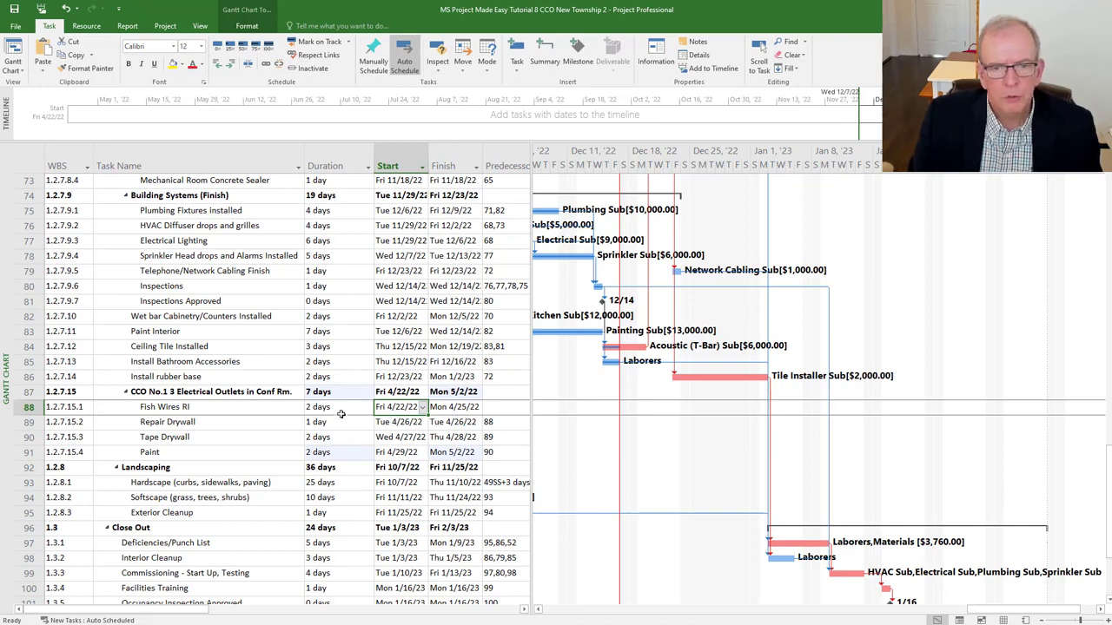
- Change Fish Wires RI's start date to Wednesday, December 21, 2022
{"action": "left_click", "coordinate": [423, 409]}
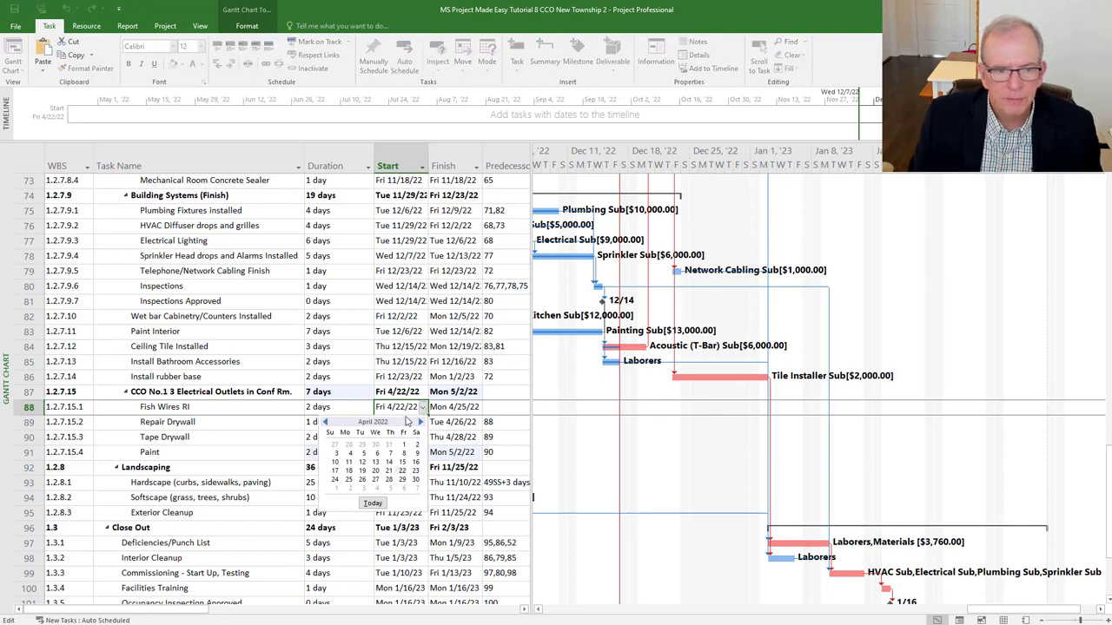
{"action": "left_click", "coordinate": [421, 422]}
{"action": "left_click", "coordinate": [421, 422]}
{"action": "left_click", "coordinate": [420, 422]}
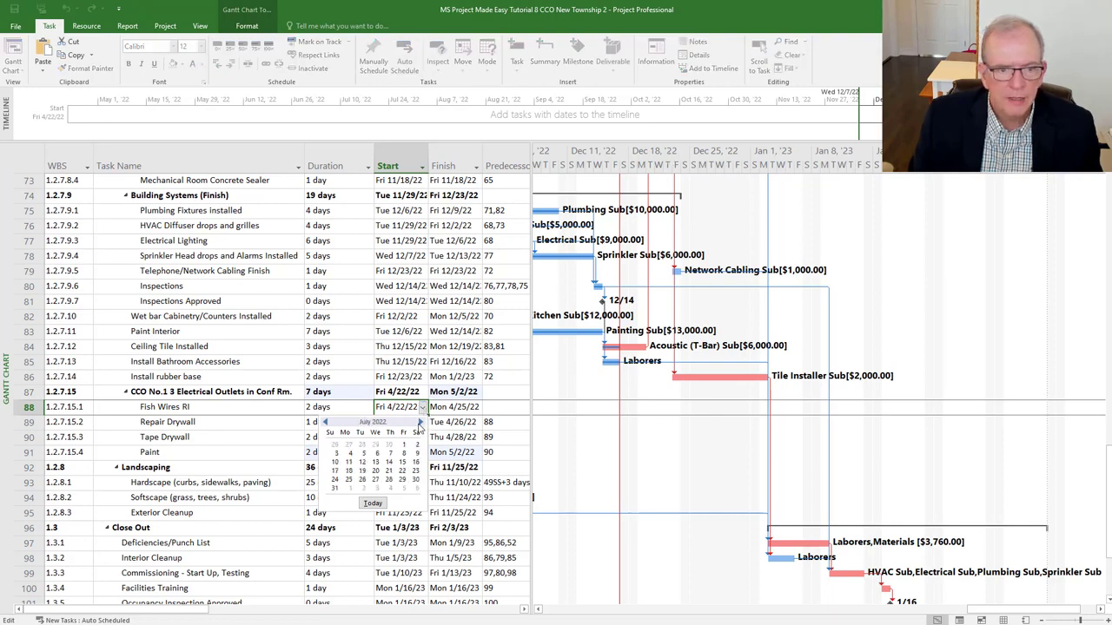
{"action": "left_click", "coordinate": [420, 423]}
{"action": "left_click", "coordinate": [420, 422]}
{"action": "left_click", "coordinate": [421, 423]}
{"action": "left_click", "coordinate": [420, 423]}
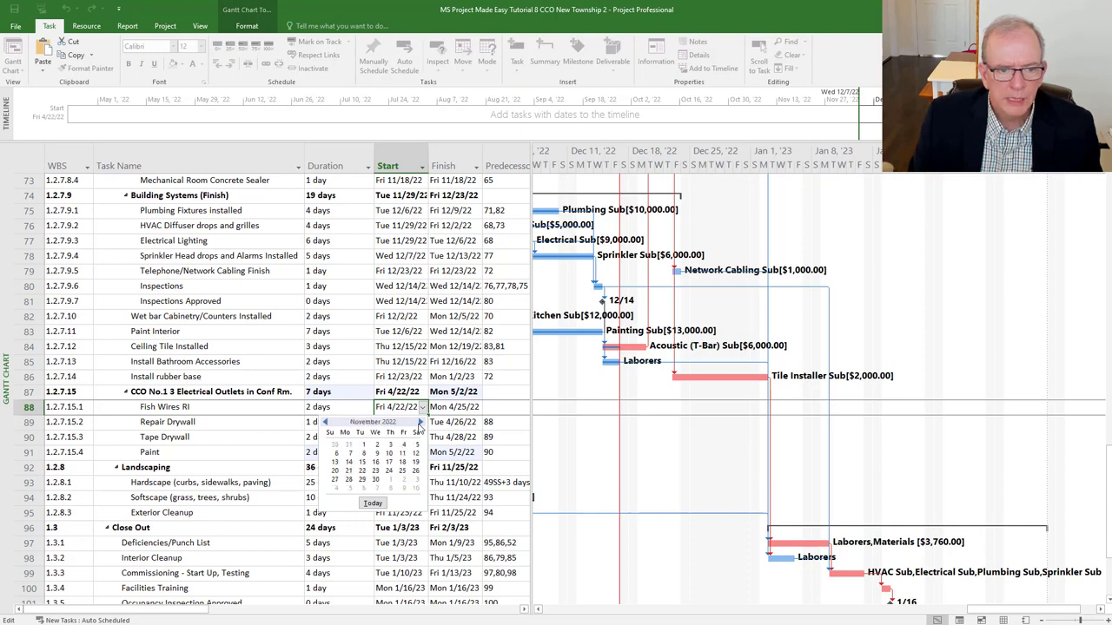
{"action": "left_click", "coordinate": [421, 423]}
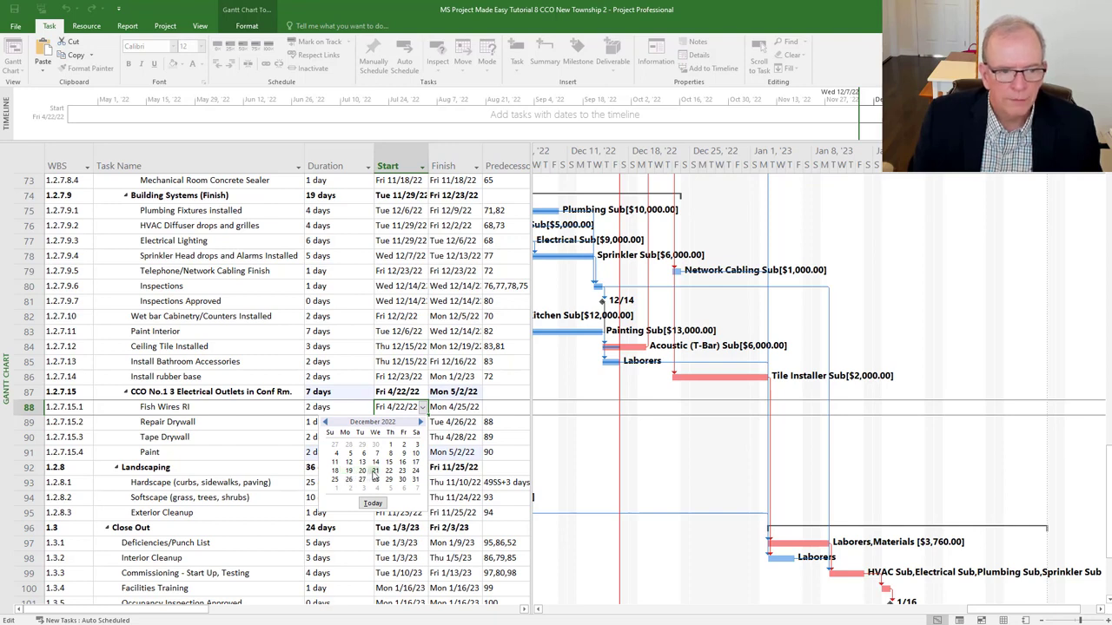
{"action": "left_click", "coordinate": [375, 471]}
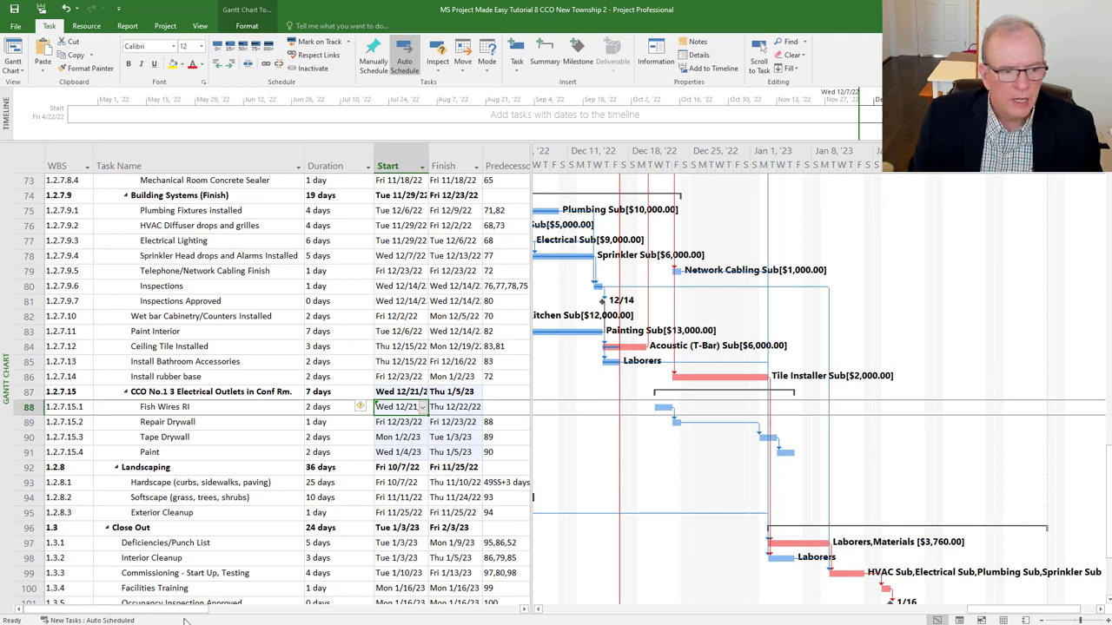
- Insert an Indicators column to the left of the WBS column
{"action": "left_click", "coordinate": [51, 156]}
{"action": "right_click", "coordinate": [52, 160]}
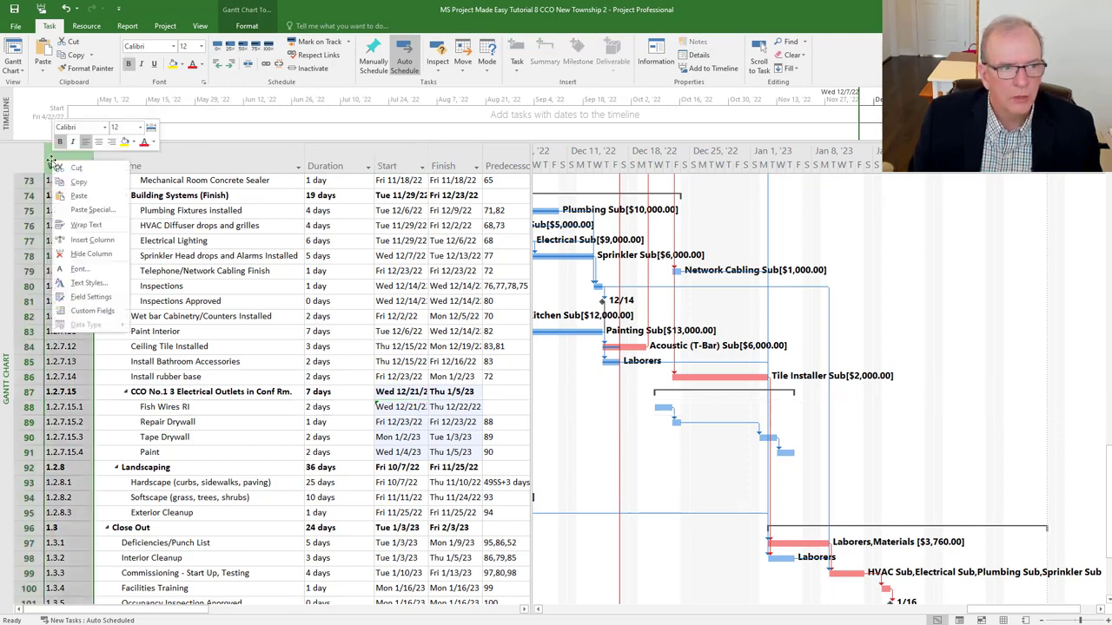
{"action": "left_click", "coordinate": [74, 240]}
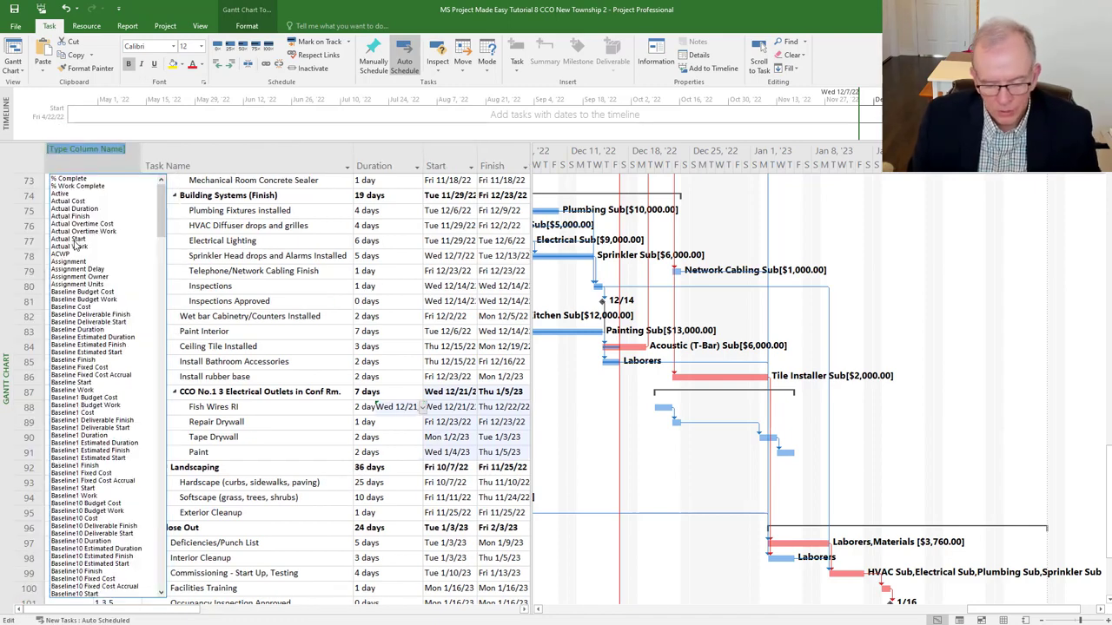
{"action": "type", "text": "ID"}
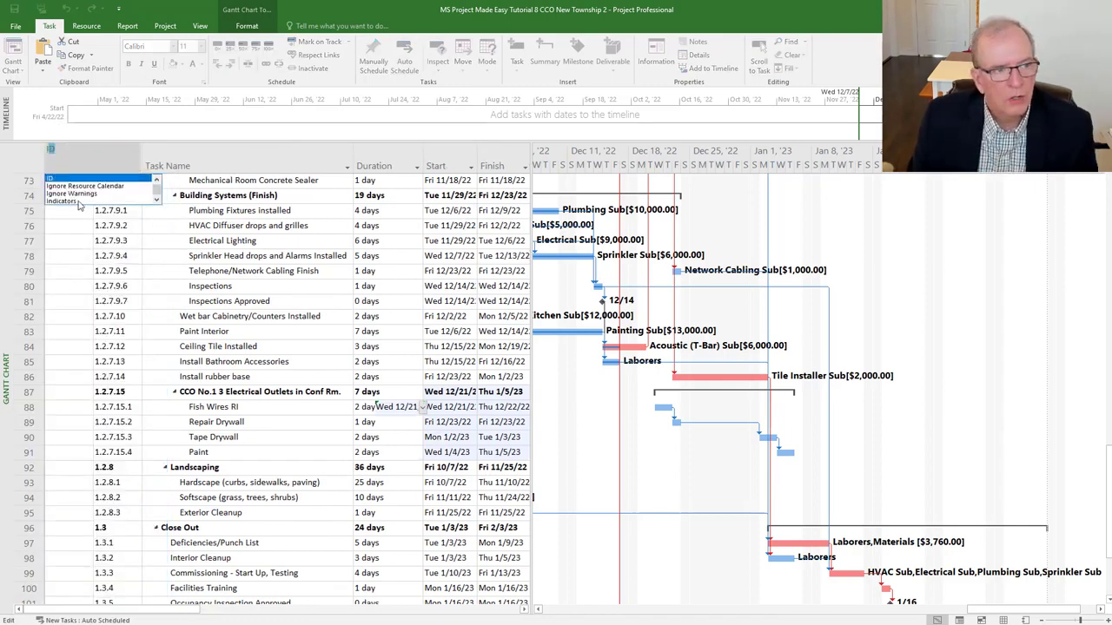
{"action": "left_click", "coordinate": [76, 201]}
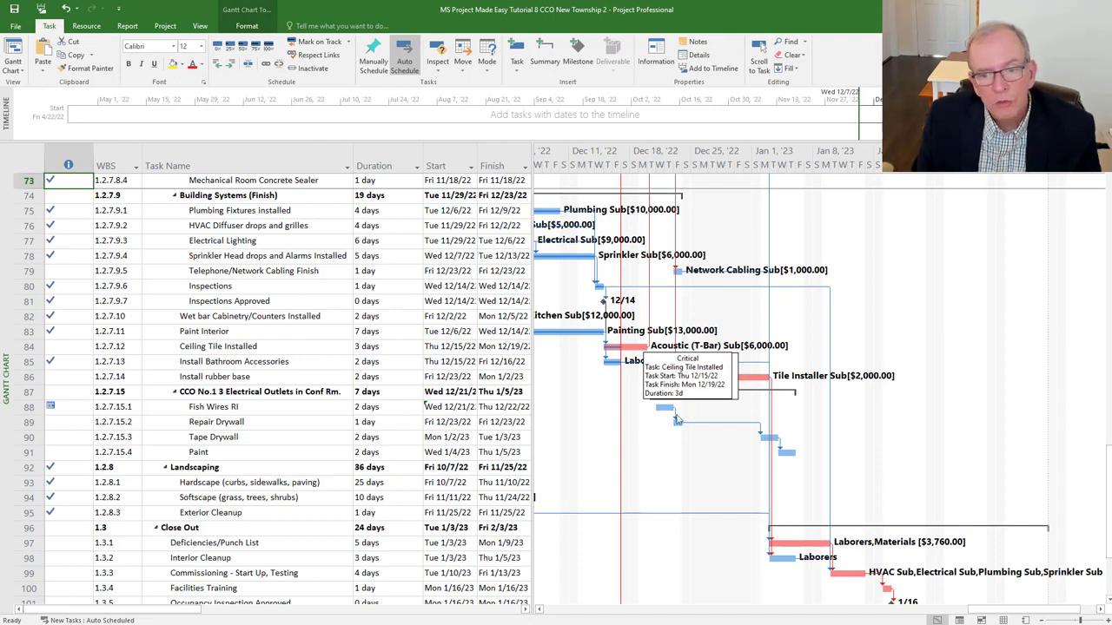
- Change Fish Wires RI's constraint type to As Soon As Possible in its task details
{"action": "double_click", "coordinate": [211, 408]}
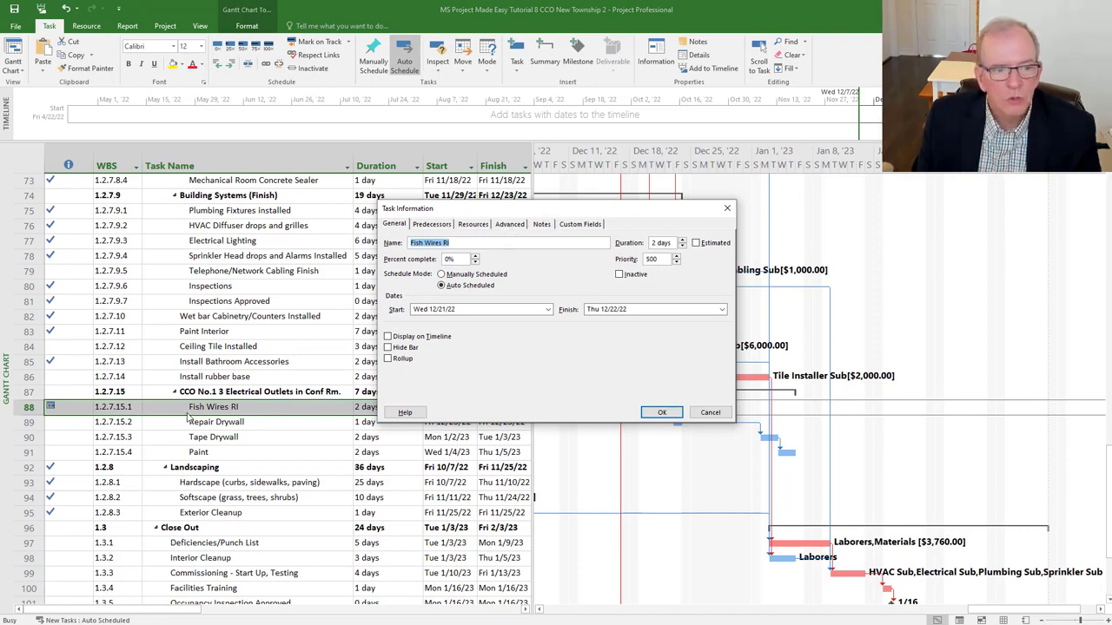
{"action": "left_click", "coordinate": [516, 225]}
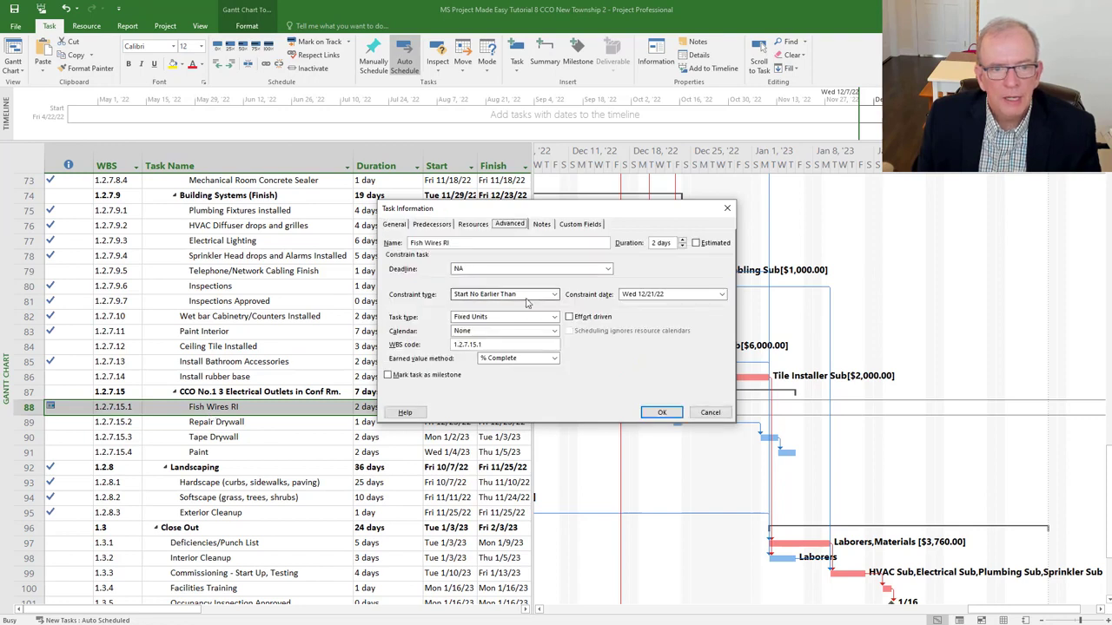
{"action": "left_click", "coordinate": [552, 295]}
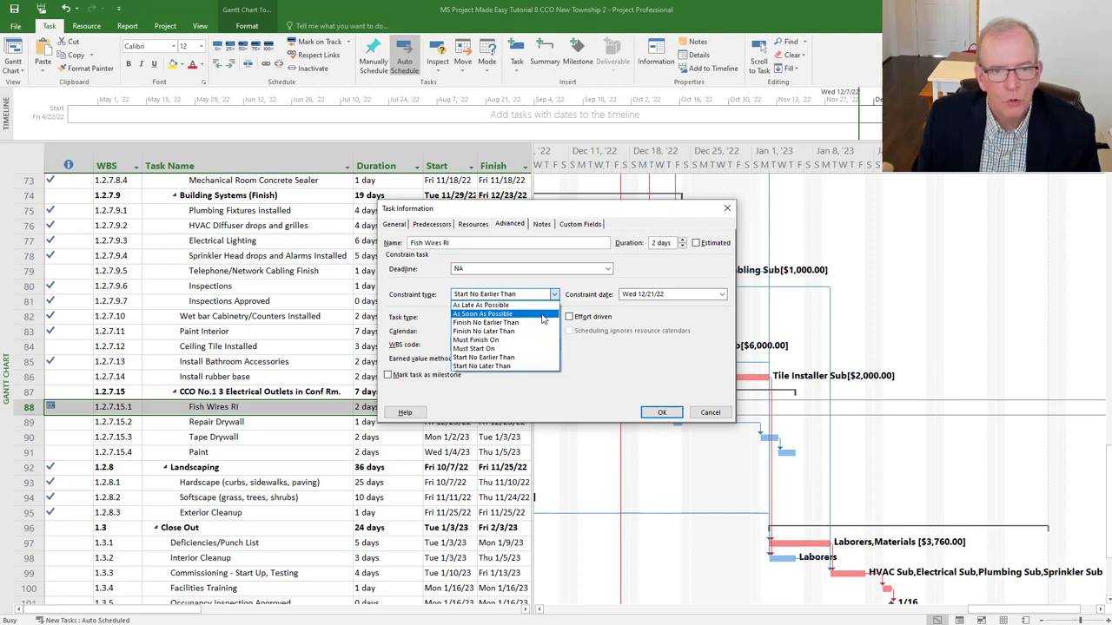
{"action": "left_click", "coordinate": [542, 319]}
{"action": "left_click", "coordinate": [661, 413]}
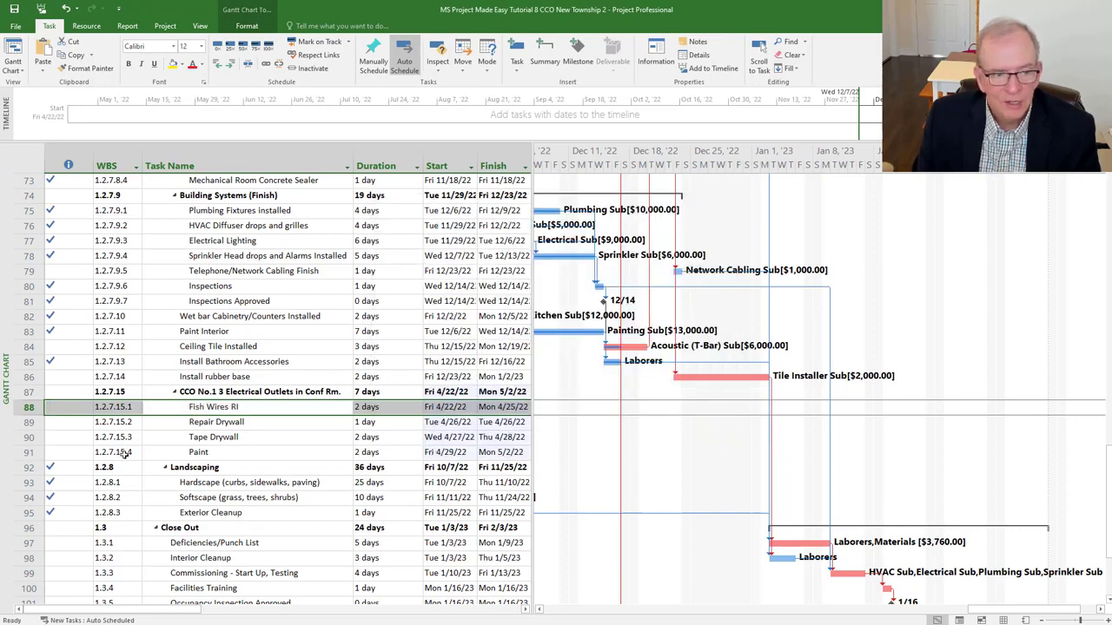
- Enter 84 as Fish Wires RI's predecessor in row 88, moving CCO No.1 to 12/20/22–1/4/23
{"action": "left_click_drag", "start_coordinate": [534, 408], "coordinate": [588, 410]}
{"action": "left_click", "coordinate": [534, 407]}
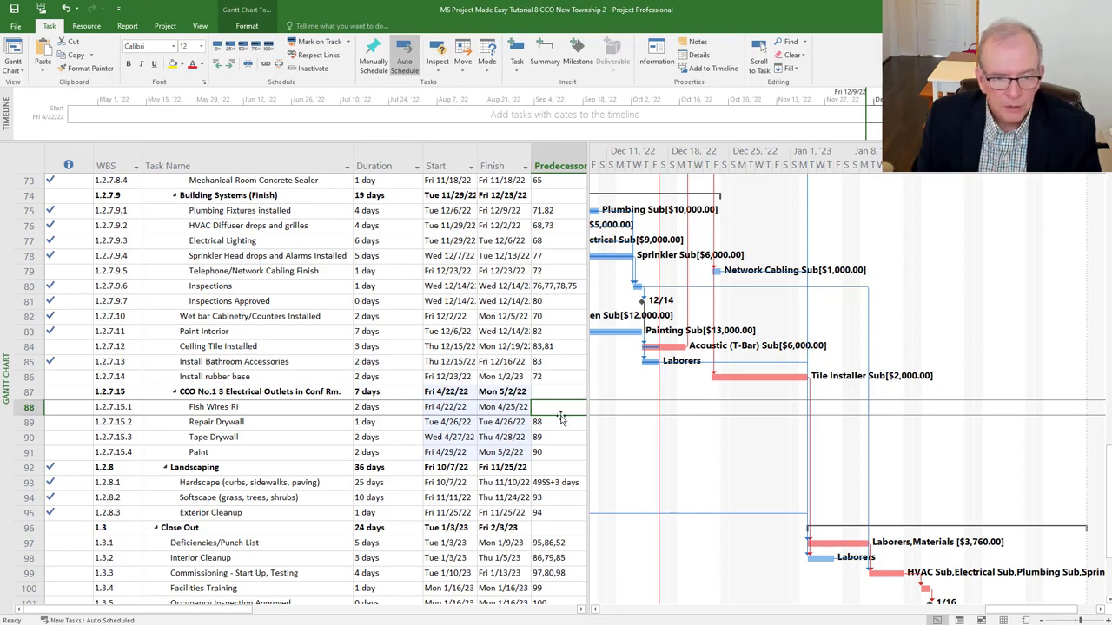
{"action": "type", "text": "8"}
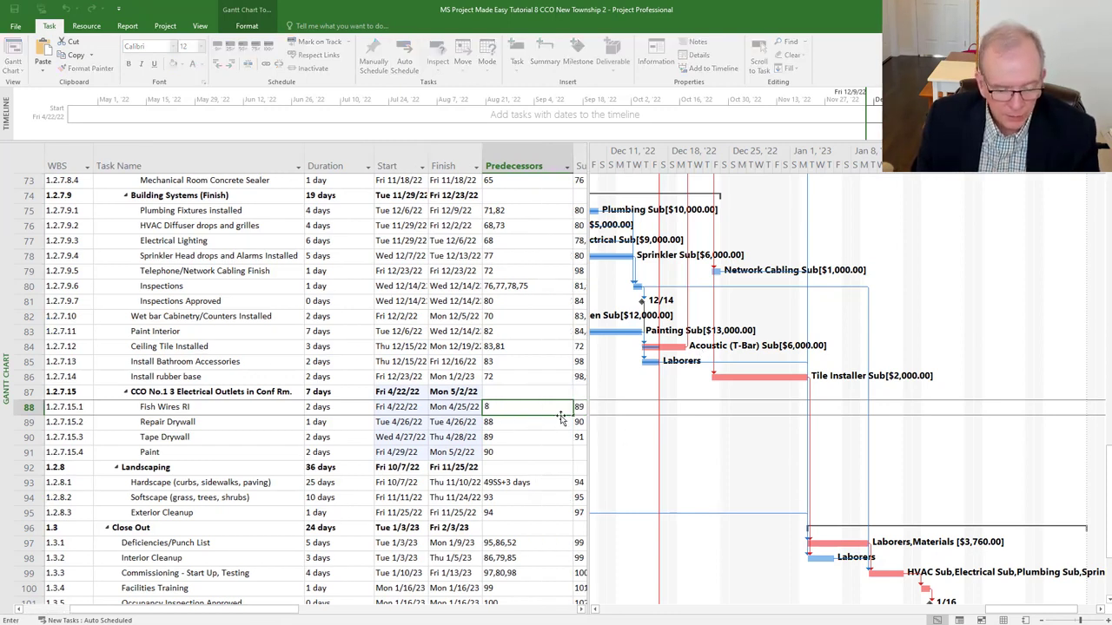
{"action": "type", "text": "4"}
{"action": "key", "text": "Return"}
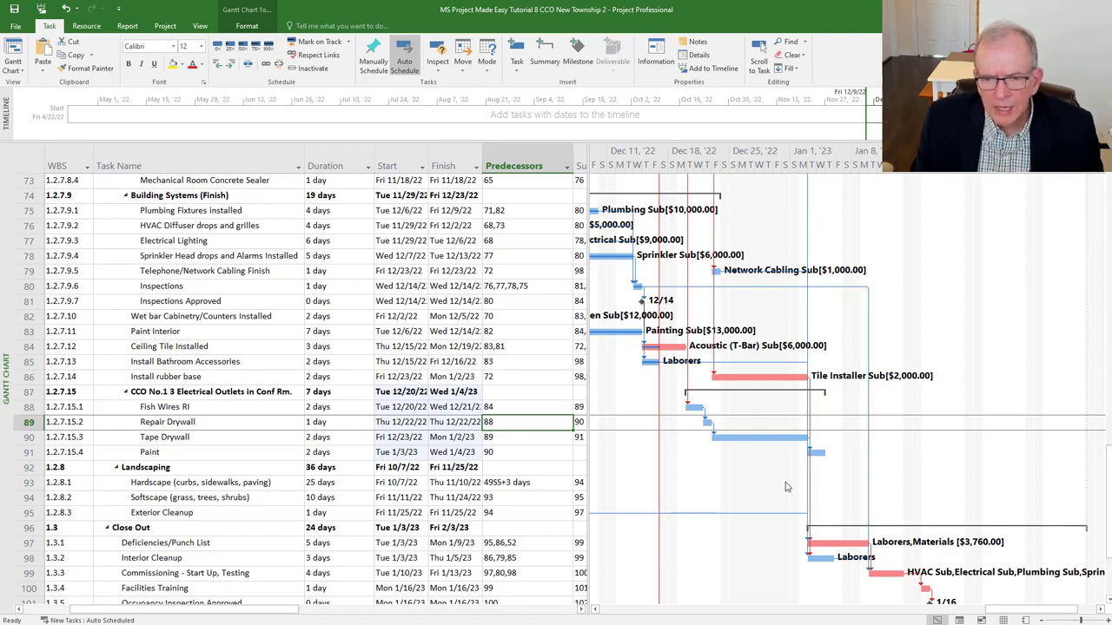
{"action": "scroll", "coordinate": [761, 440], "scroll_direction": "down", "scroll_amount": 2}
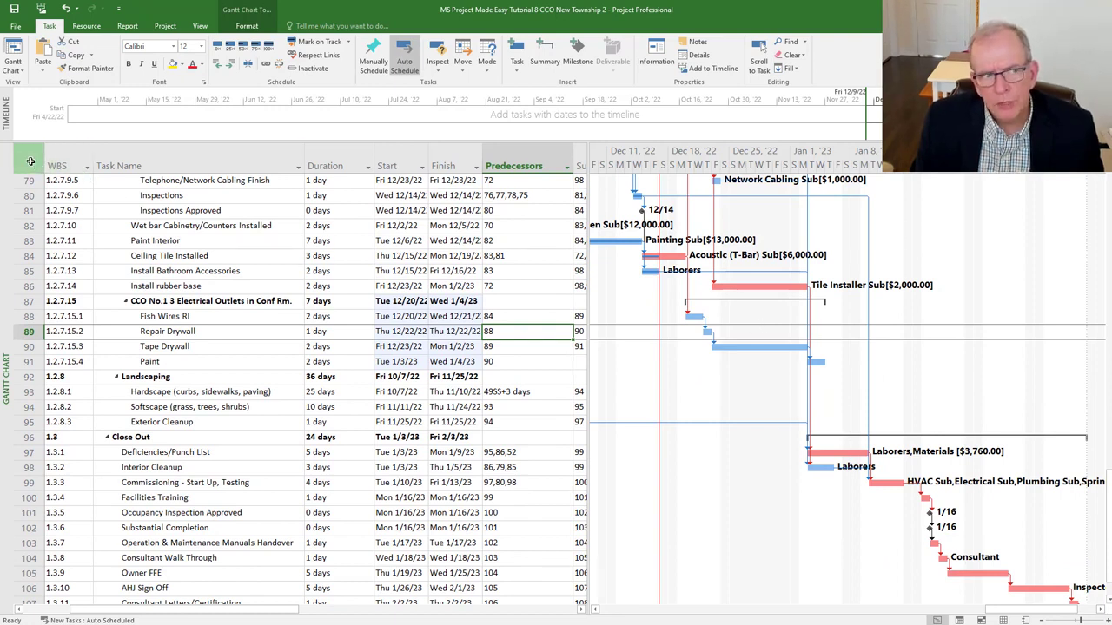
{"action": "key", "text": "ctrl"}
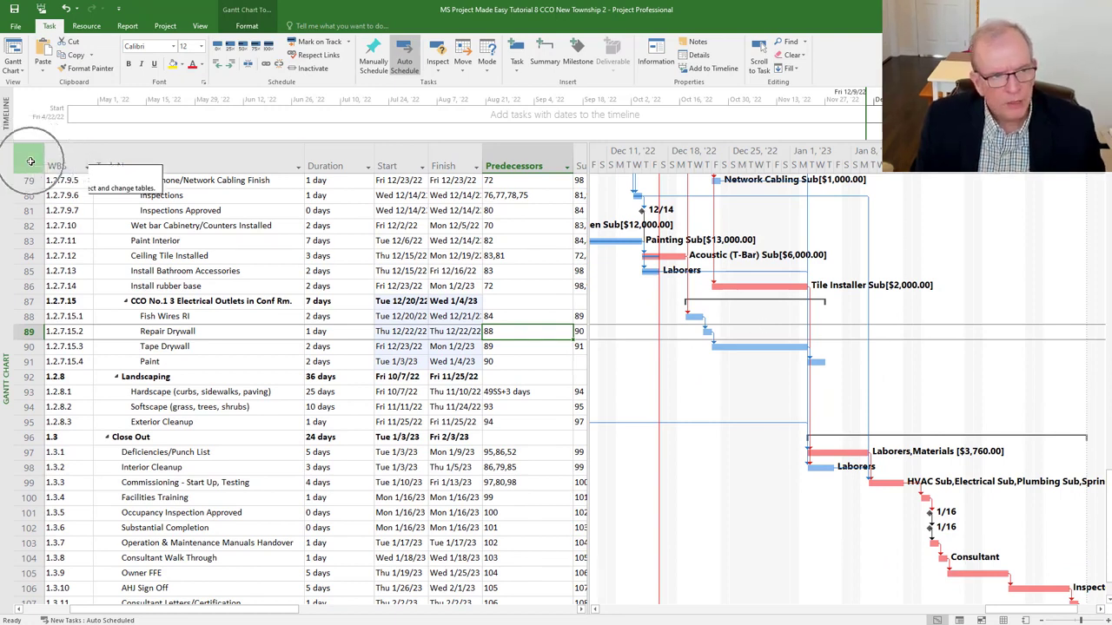
{"action": "key", "text": "ctrl"}
{"action": "left_click", "coordinate": [30, 161]}
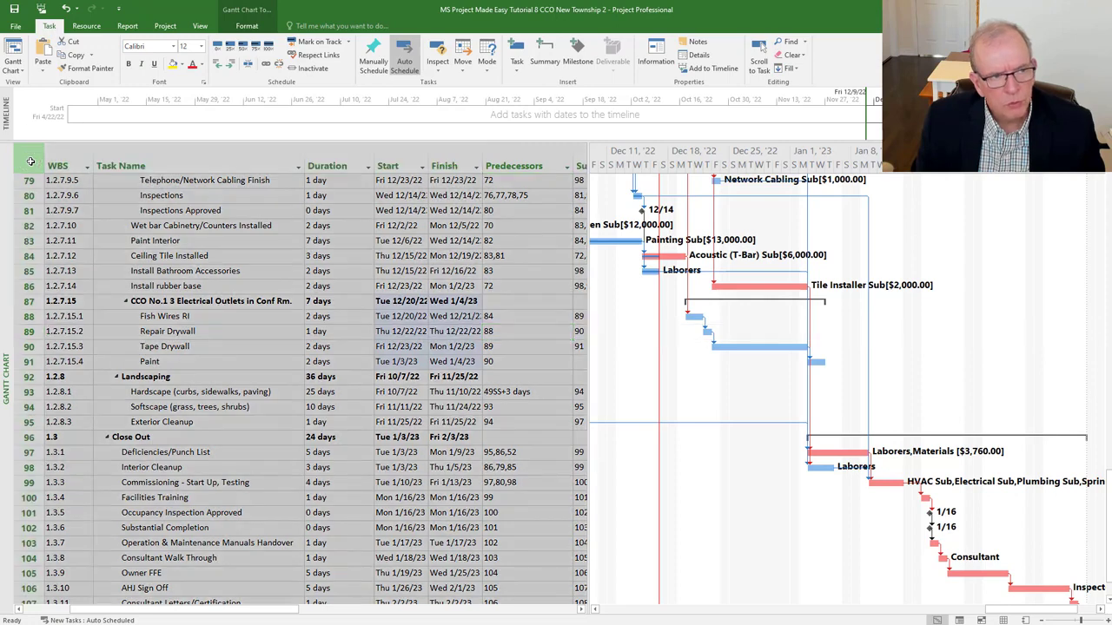
{"action": "right_click", "coordinate": [31, 162]}
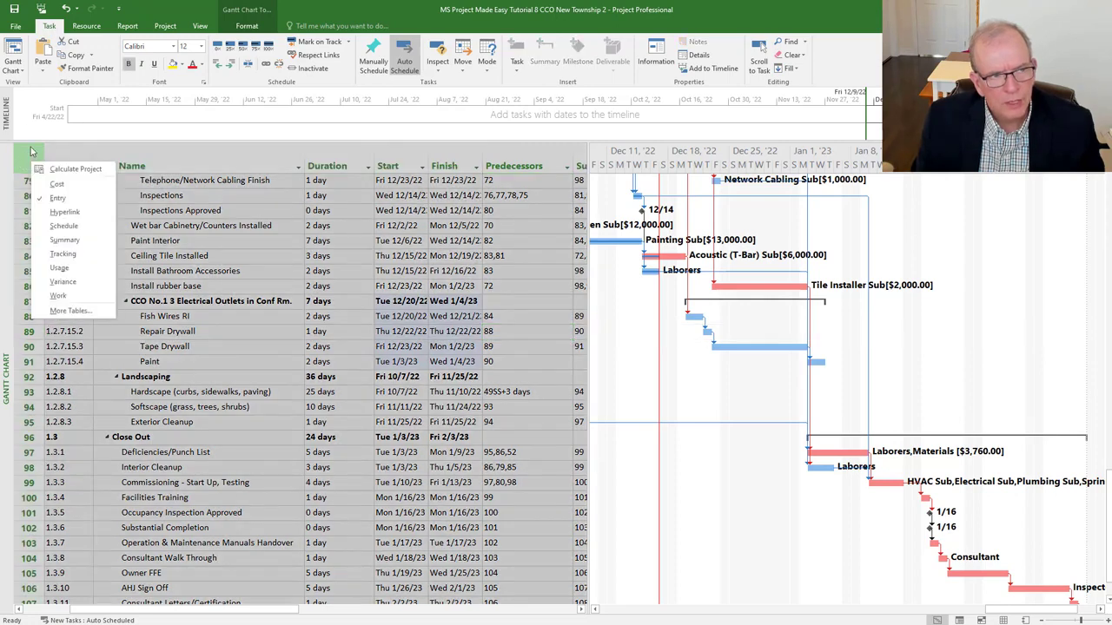
{"action": "left_click", "coordinate": [63, 282]}
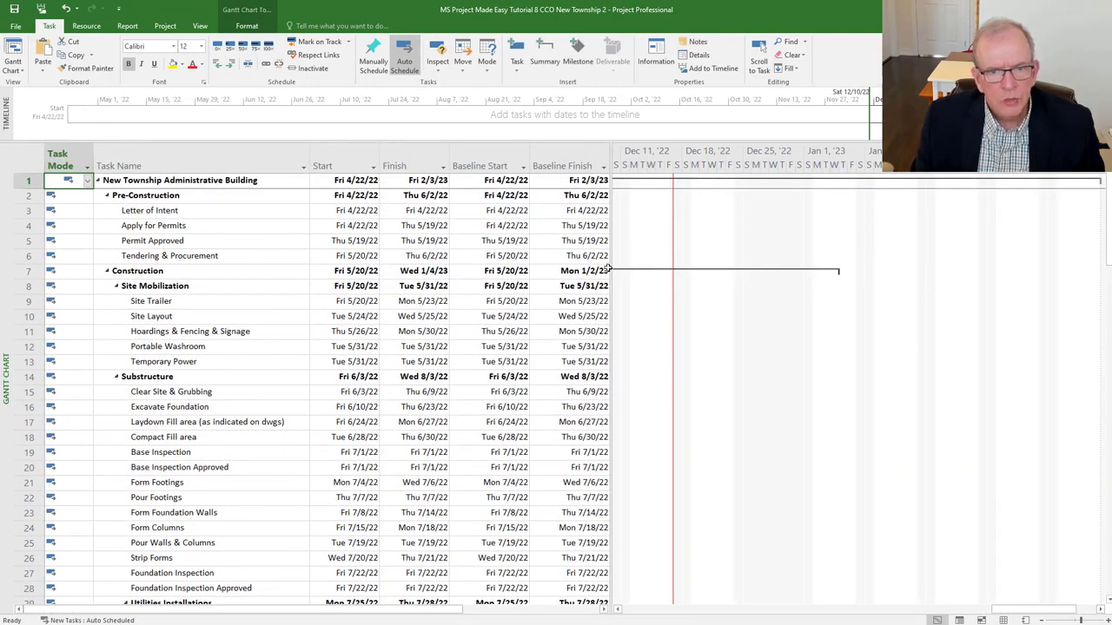
{"action": "left_click_drag", "start_coordinate": [611, 264], "coordinate": [783, 272]}
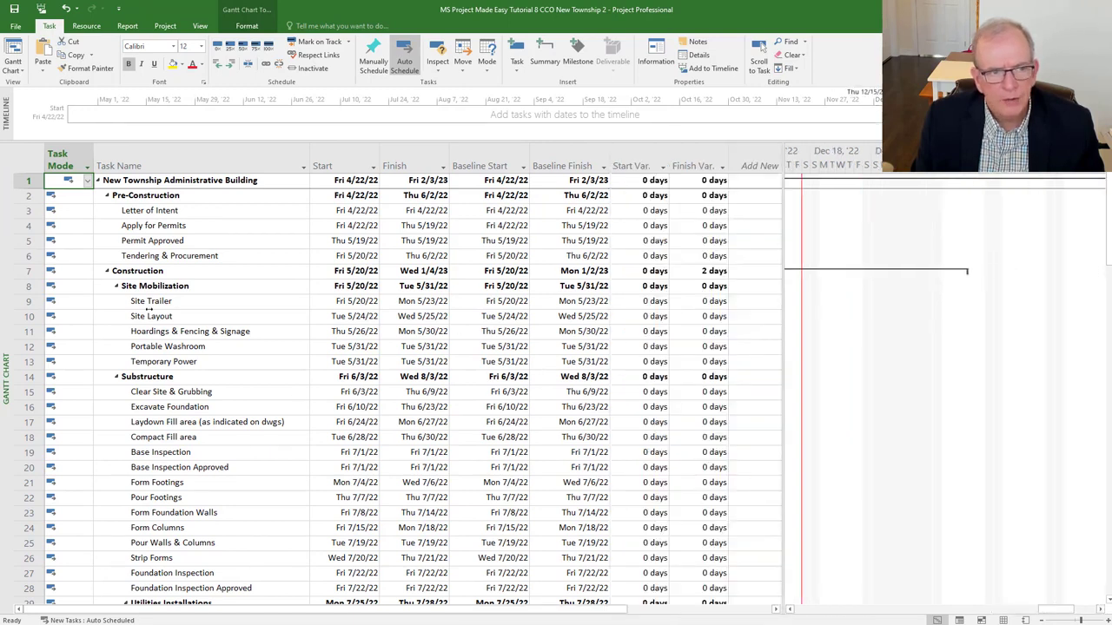
{"action": "scroll", "coordinate": [148, 304], "scroll_direction": "down", "scroll_amount": 20}
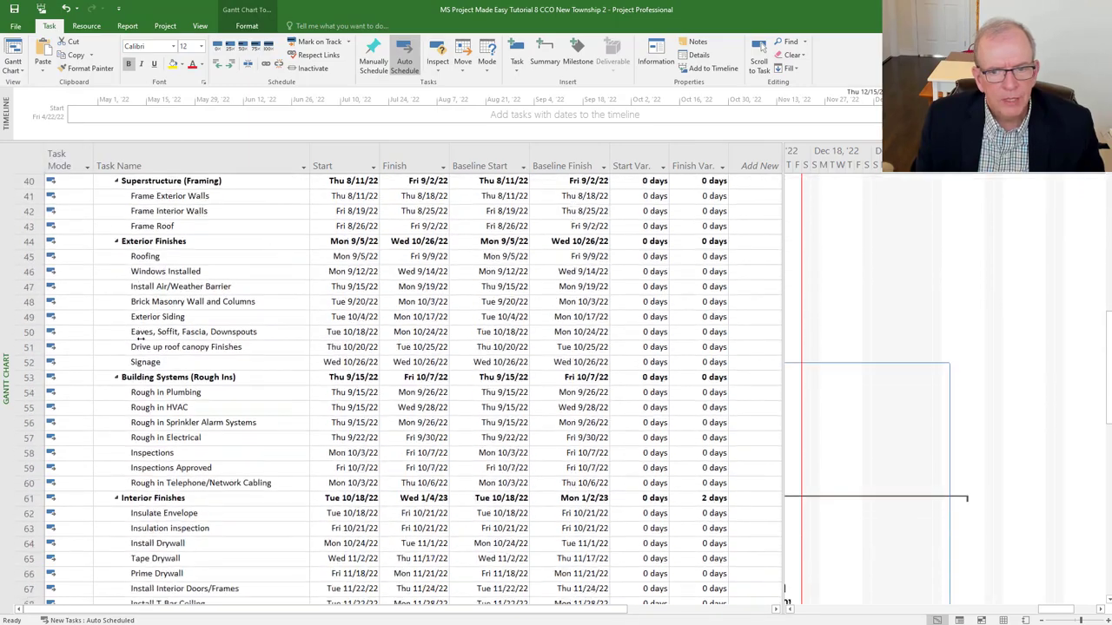
{"action": "scroll", "coordinate": [139, 339], "scroll_direction": "down", "scroll_amount": 13}
{"action": "scroll", "coordinate": [148, 278], "scroll_direction": "up", "scroll_amount": 5}
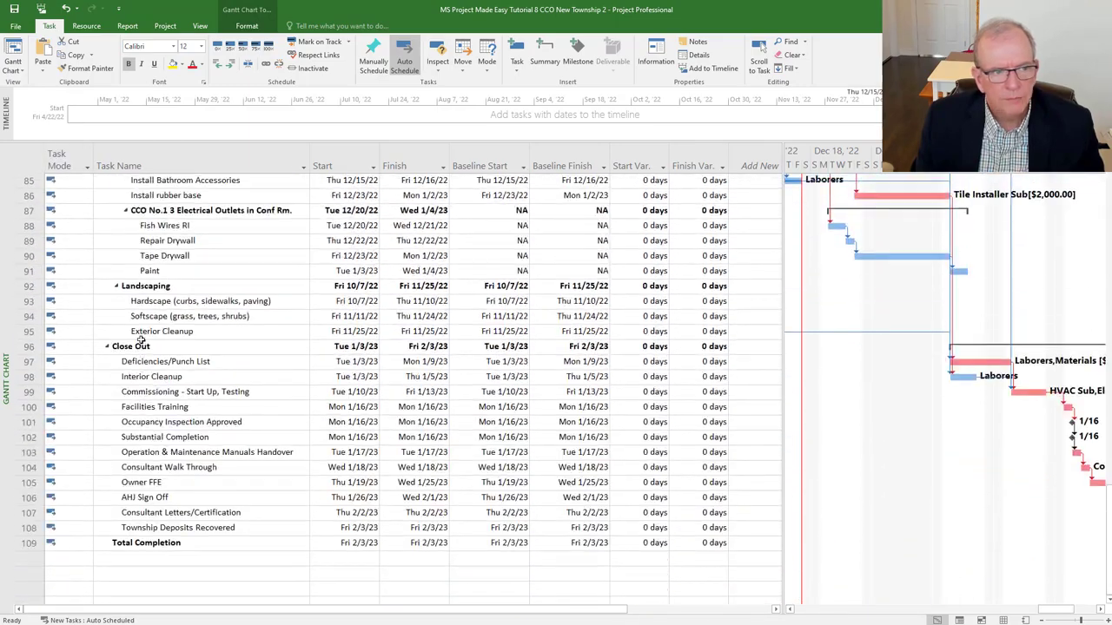
{"action": "left_click", "coordinate": [176, 244]}
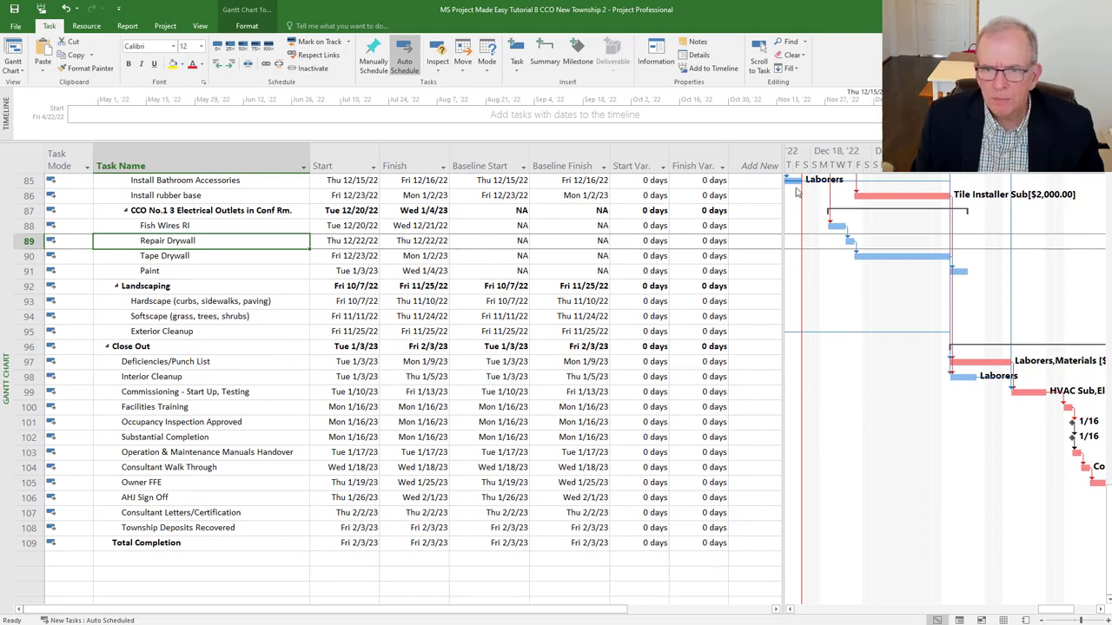
{"action": "scroll", "coordinate": [811, 259], "scroll_direction": "up", "scroll_amount": 2}
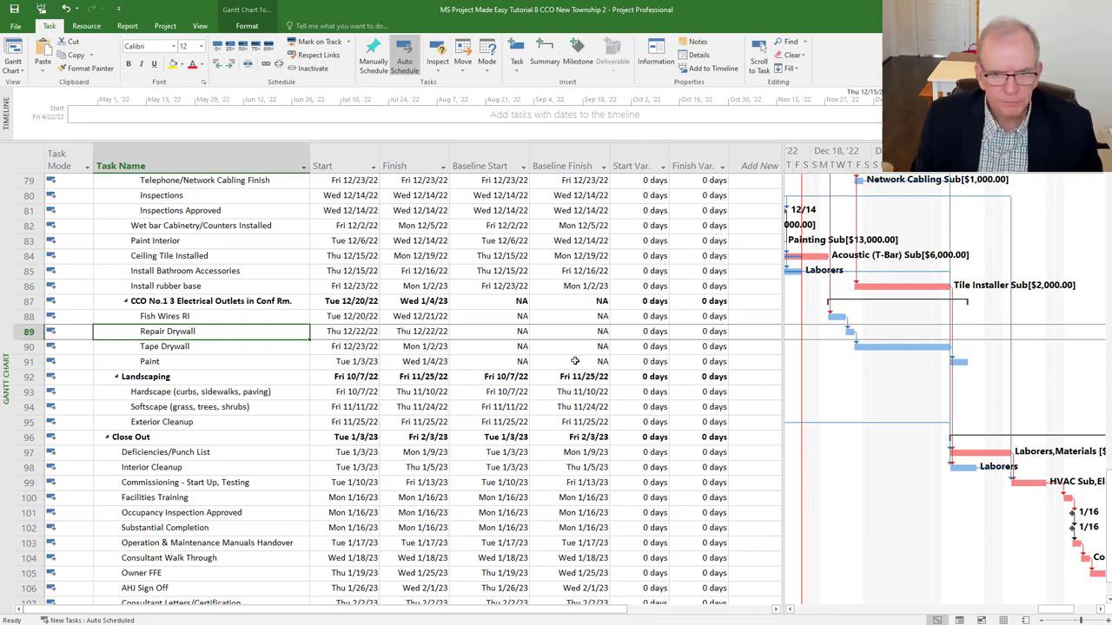
{"action": "scroll", "coordinate": [574, 352], "scroll_direction": "up", "scroll_amount": 6}
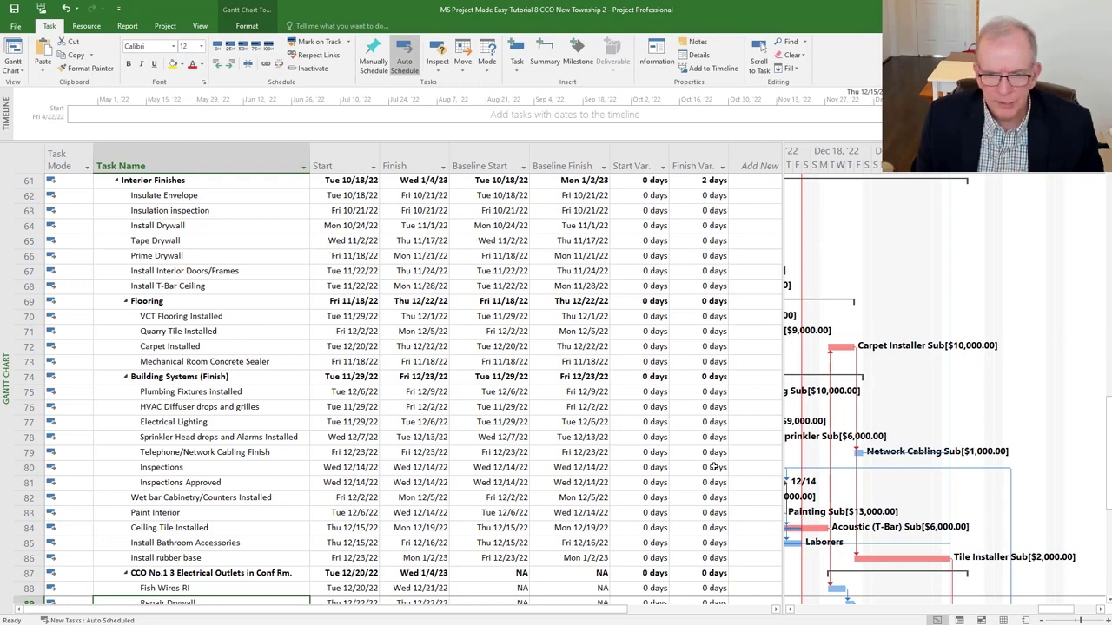
{"action": "scroll", "coordinate": [715, 467], "scroll_direction": "down", "scroll_amount": 3}
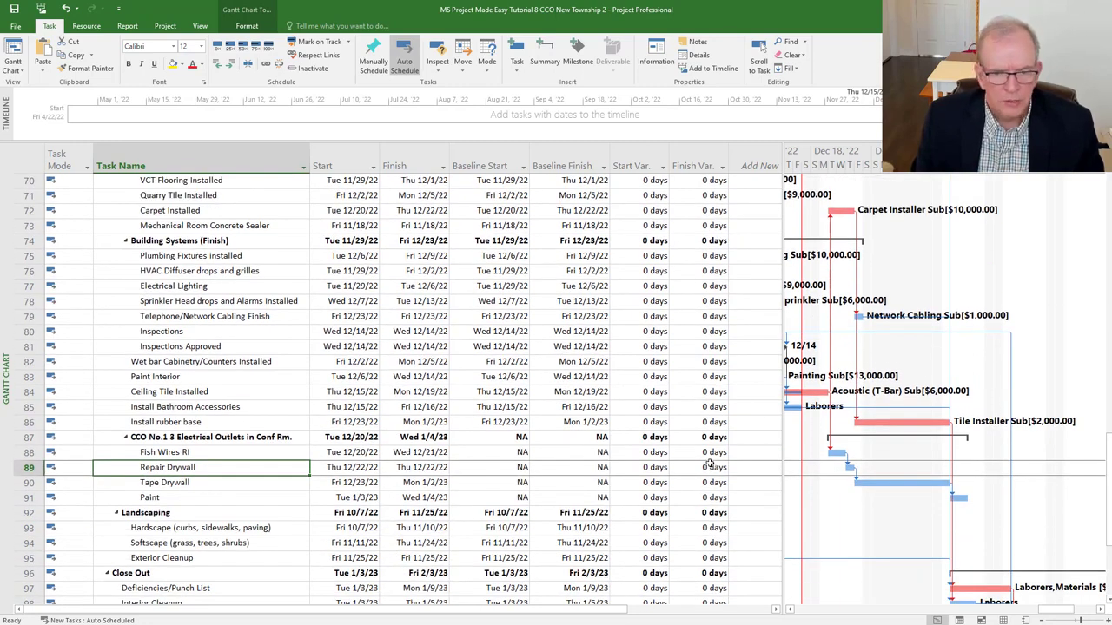
{"action": "left_click", "coordinate": [712, 422]}
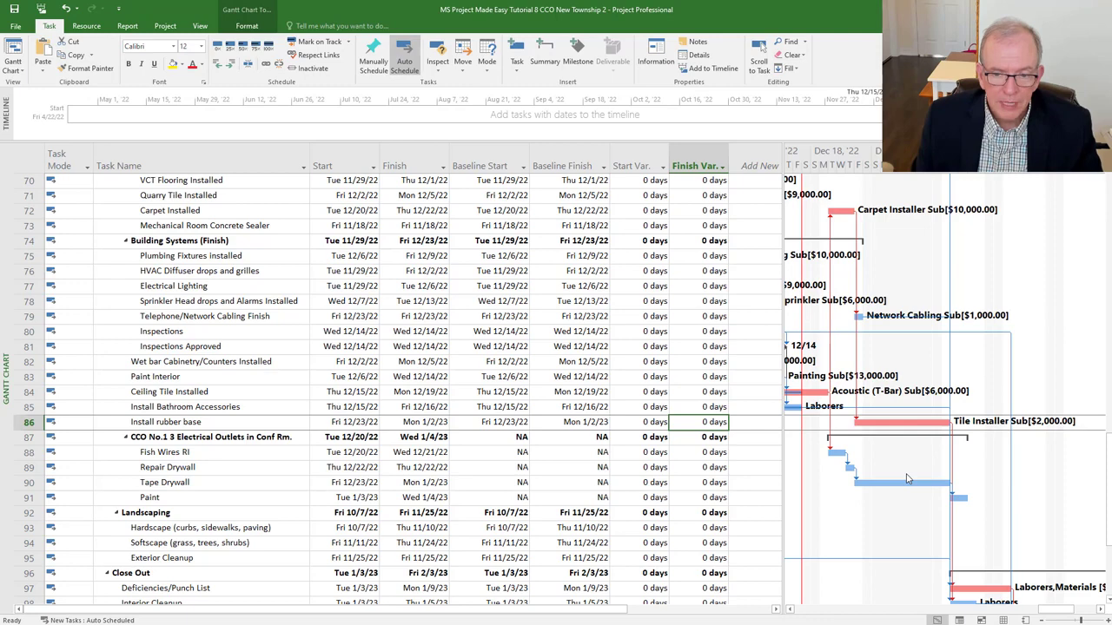
{"action": "scroll", "coordinate": [908, 478], "scroll_direction": "down", "scroll_amount": 1}
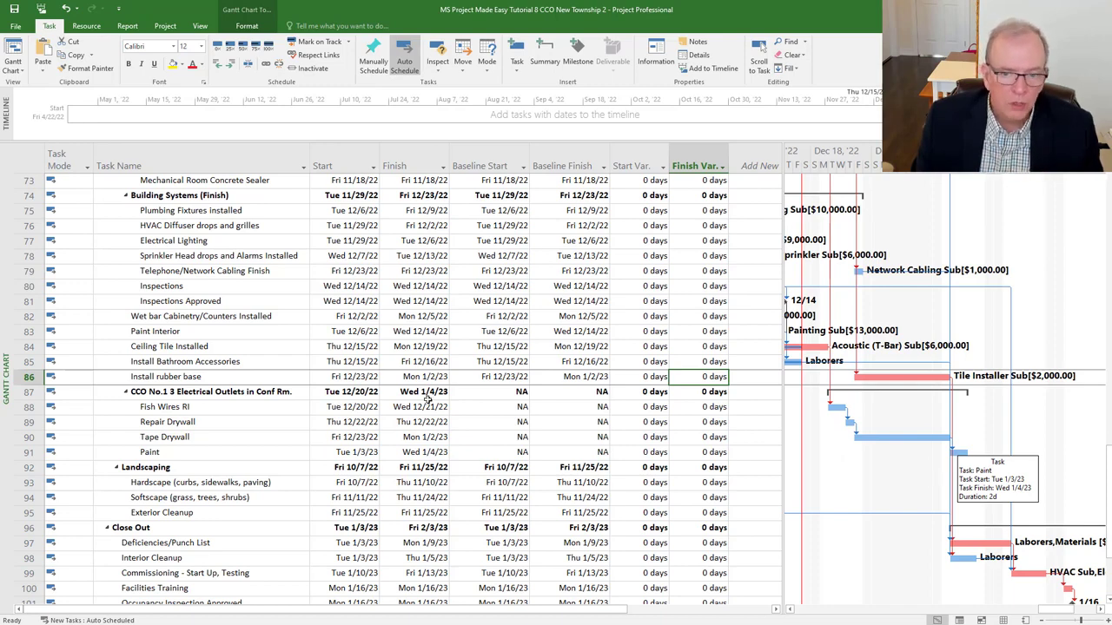
{"action": "right_click", "coordinate": [23, 146]}
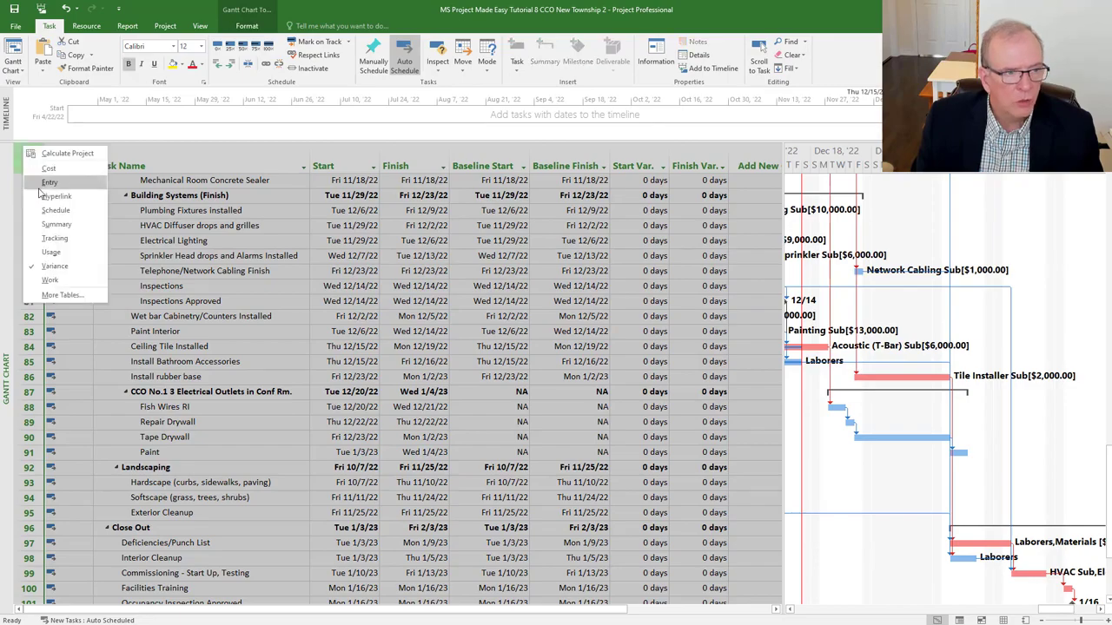
- Switch the sheet to the Entry table and locate the CCO Paint and Deficiencies/Punch List tasks
{"action": "left_click", "coordinate": [48, 183]}
{"action": "scroll", "coordinate": [306, 416], "scroll_direction": "down", "scroll_amount": 7}
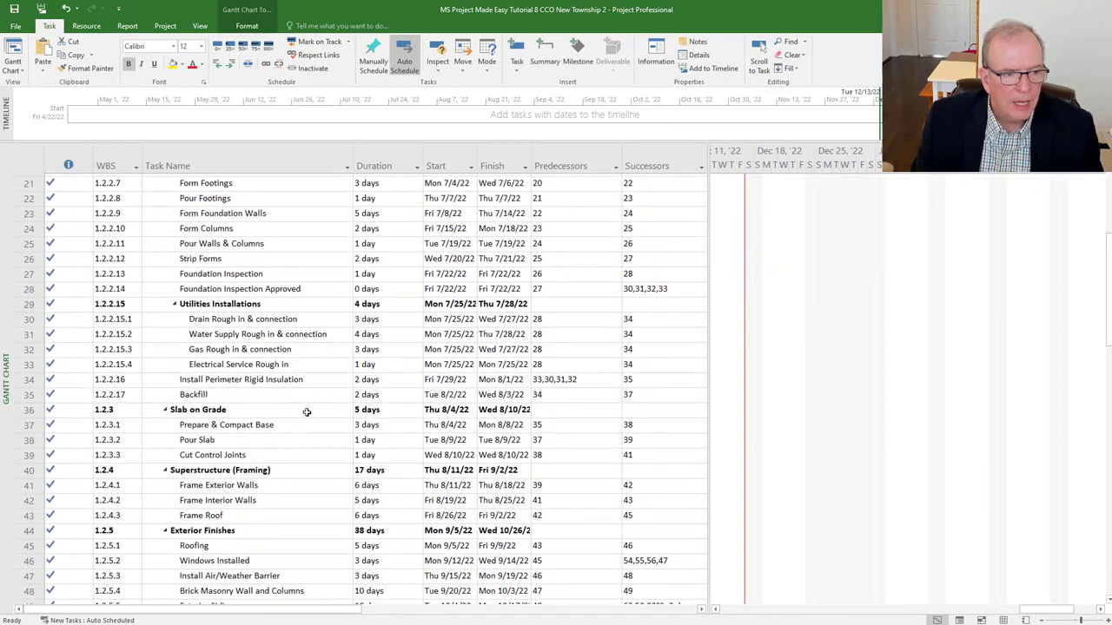
{"action": "scroll", "coordinate": [305, 416], "scroll_direction": "down", "scroll_amount": 19}
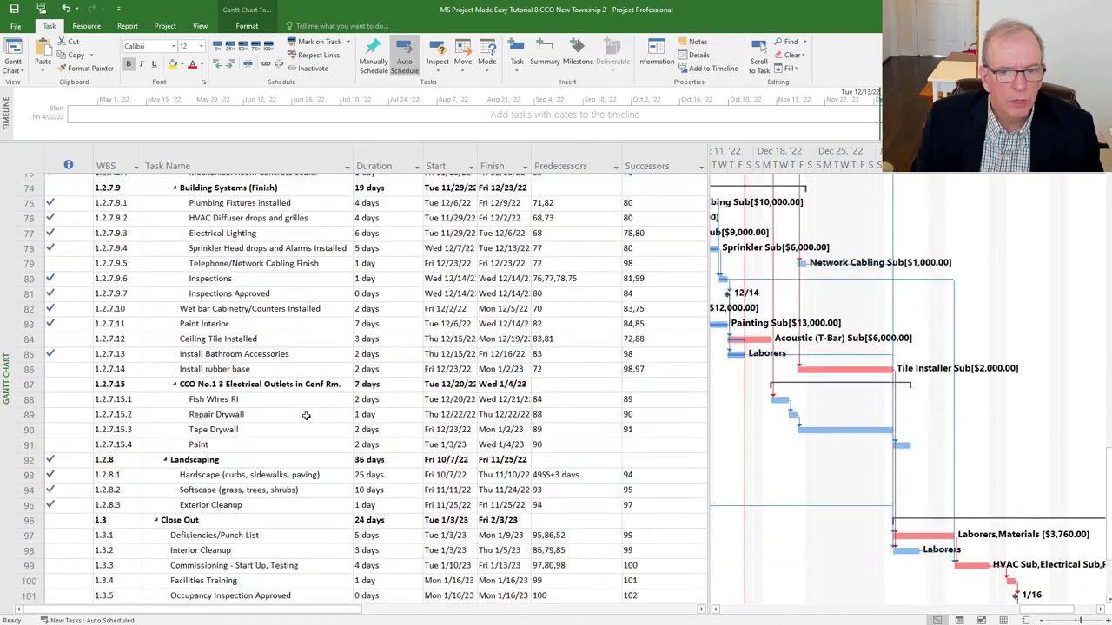
{"action": "scroll", "coordinate": [306, 416], "scroll_direction": "down", "scroll_amount": 2}
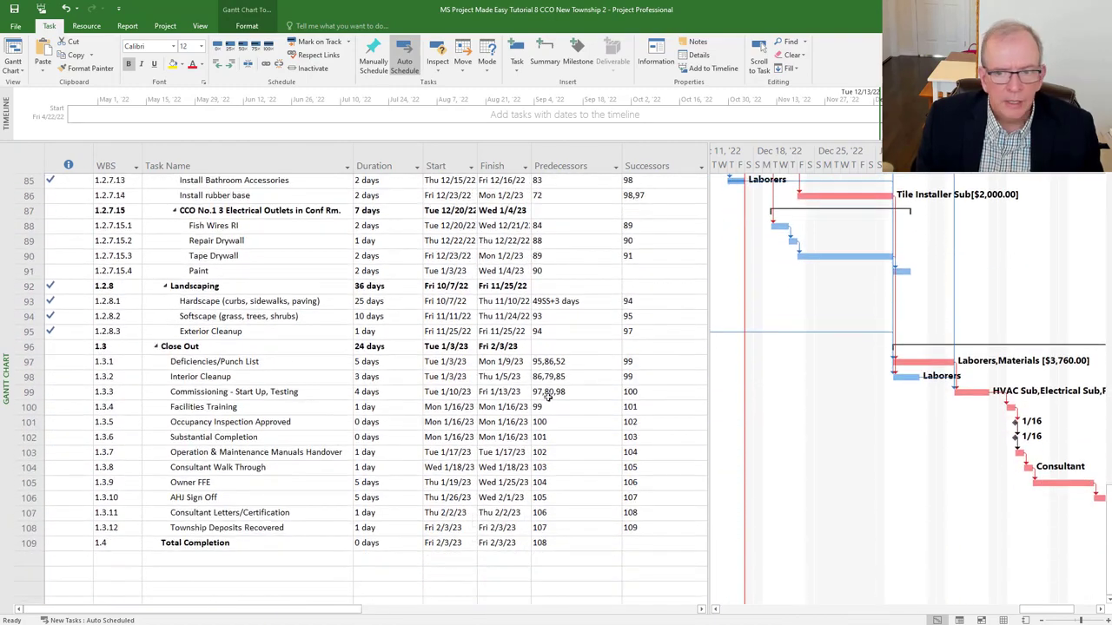
{"action": "left_click", "coordinate": [261, 275]}
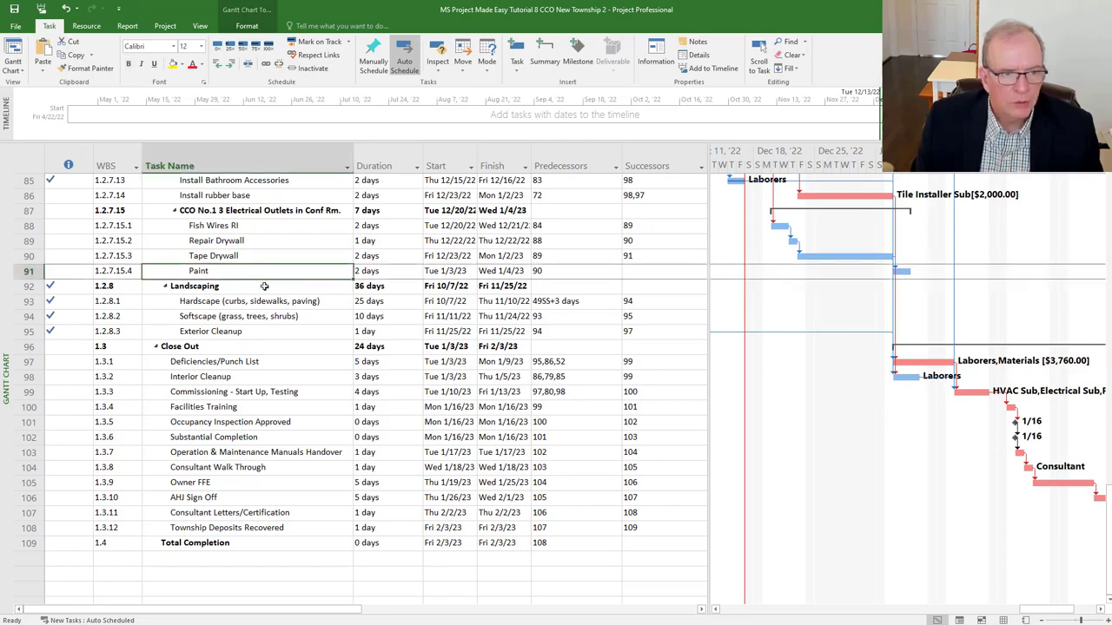
{"action": "scroll", "coordinate": [264, 286], "scroll_direction": "up", "scroll_amount": 3}
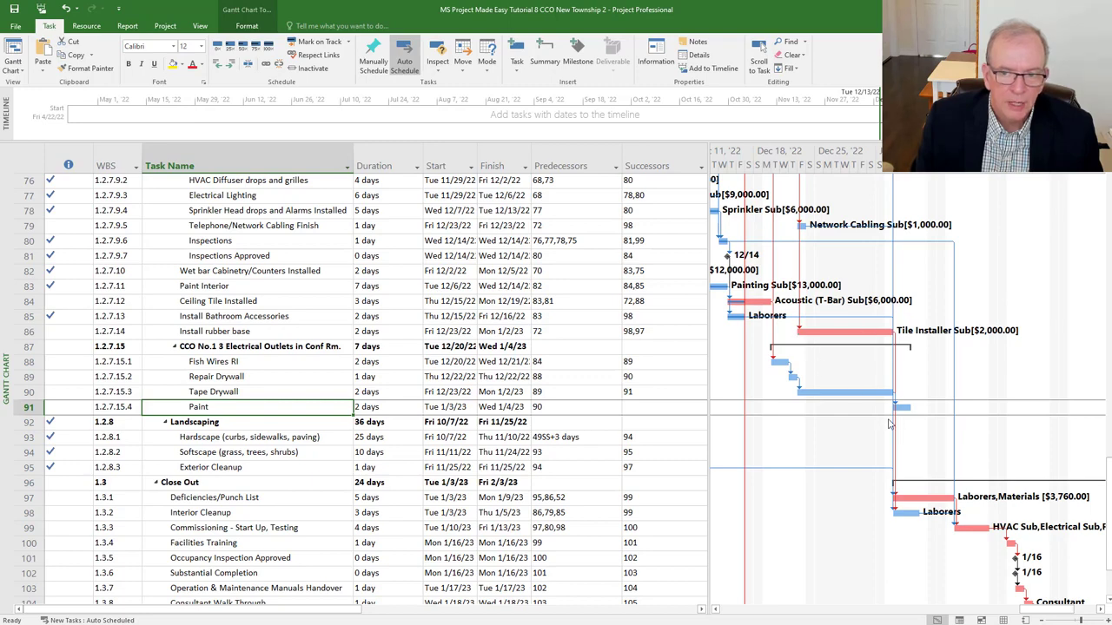
{"action": "scroll", "coordinate": [888, 424], "scroll_direction": "down", "scroll_amount": 2}
{"action": "scroll", "coordinate": [721, 433], "scroll_direction": "down", "scroll_amount": 1}
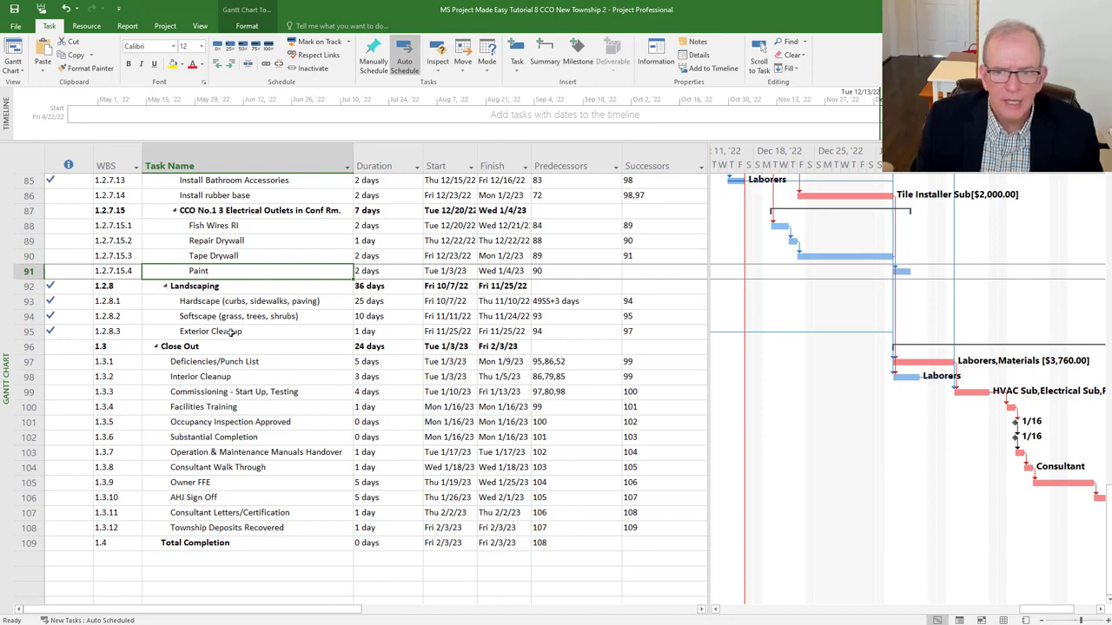
{"action": "left_click", "coordinate": [265, 363]}
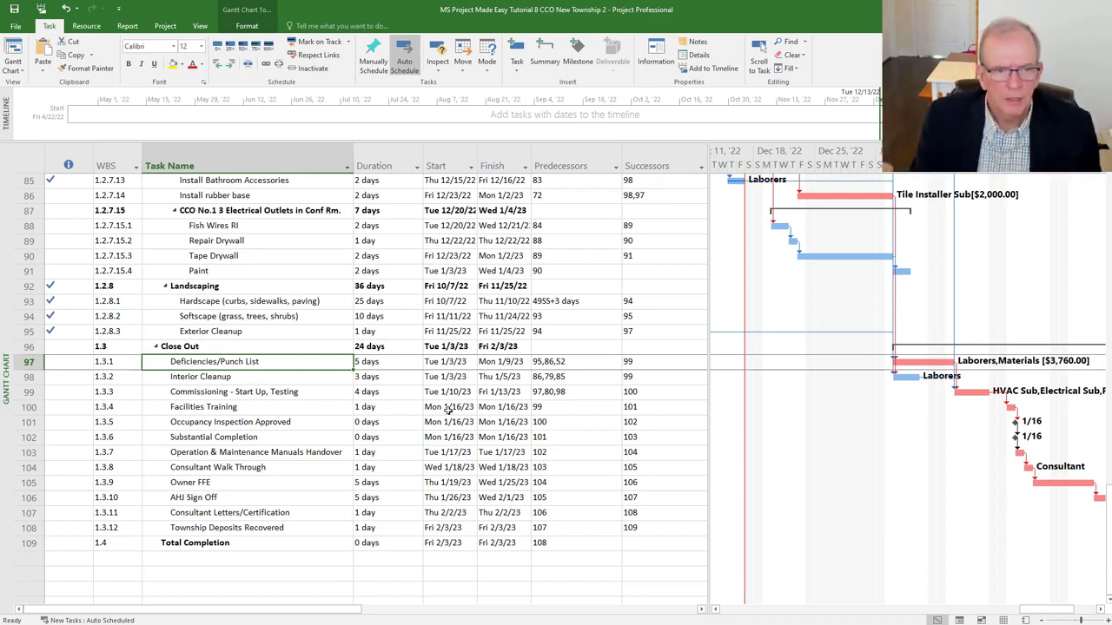
- Append 91 to Deficiencies/Punch List's predecessors (95,86,52,91) and review the CCO summary's duration
{"action": "left_click", "coordinate": [554, 364]}
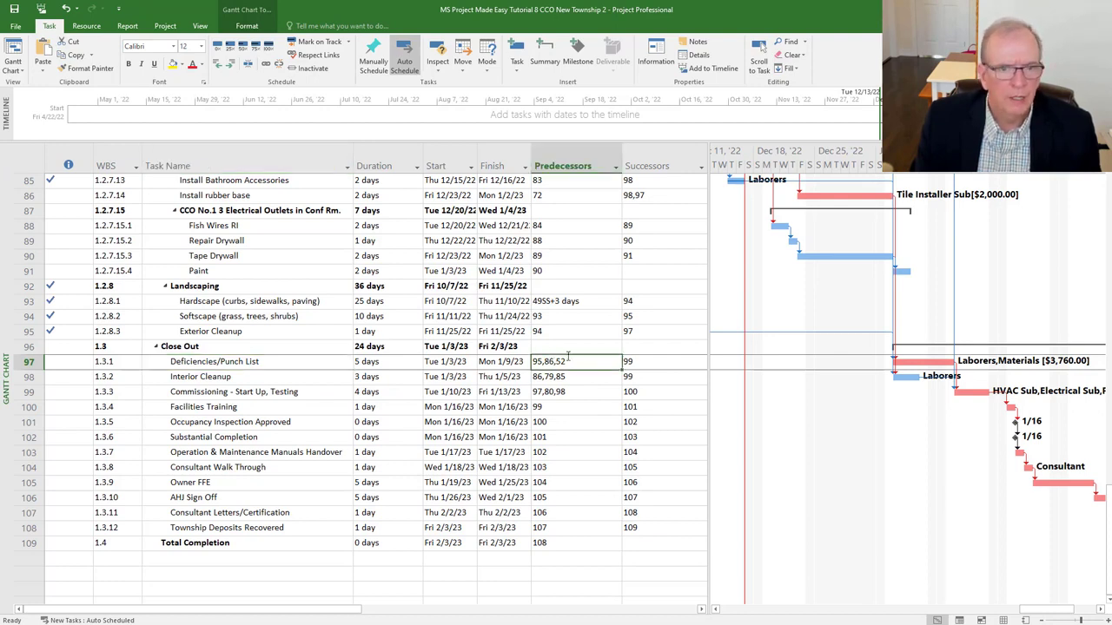
{"action": "type", "text": ","}
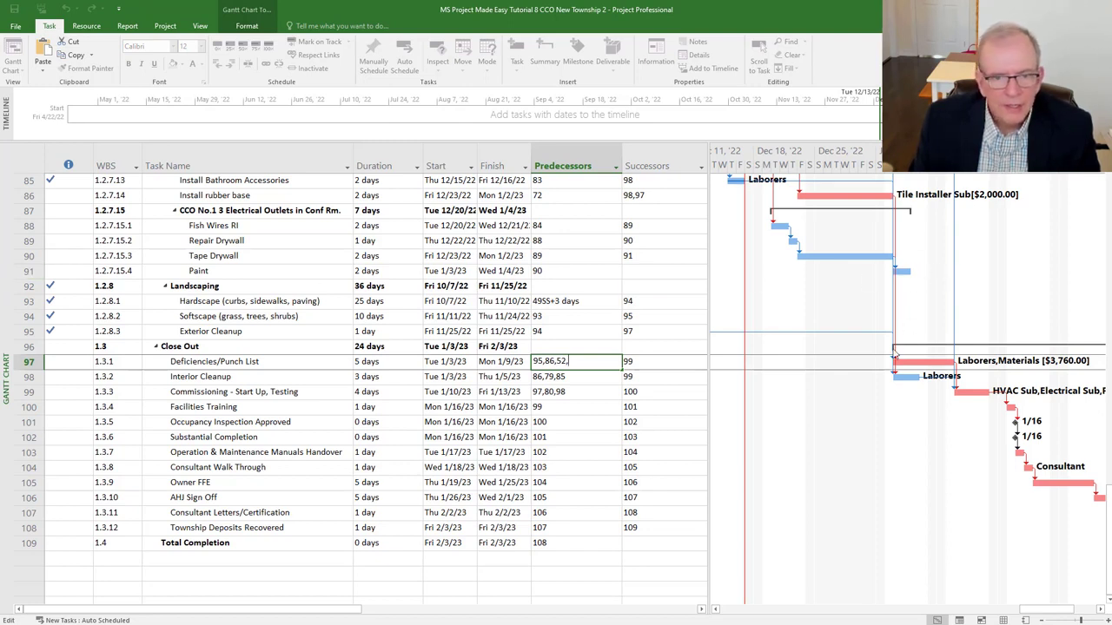
{"action": "type", "text": "91"}
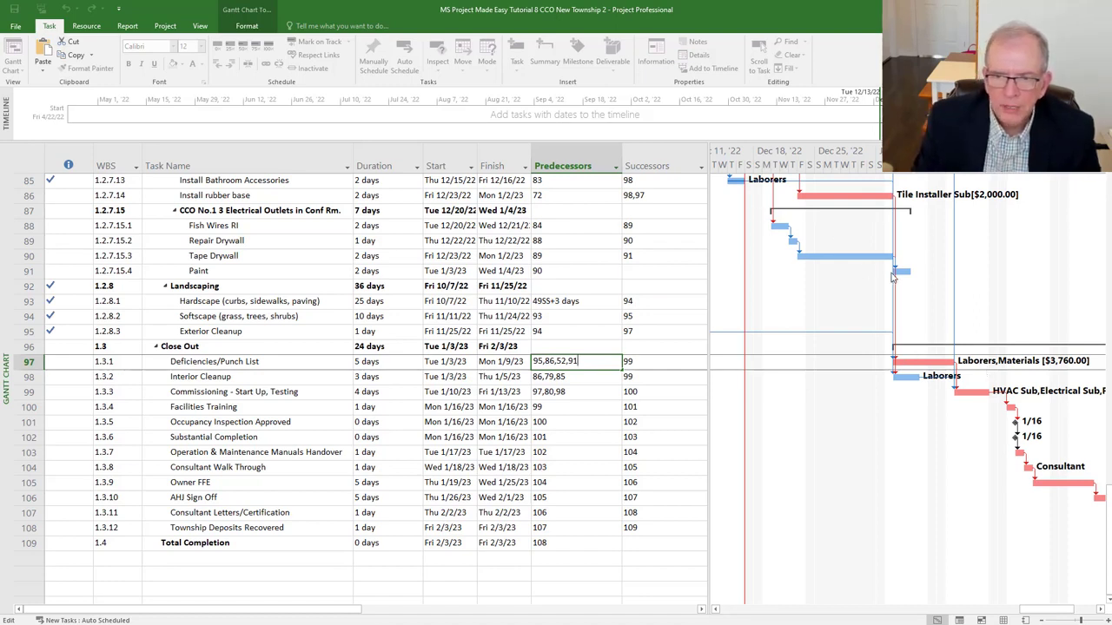
{"action": "key", "text": "Return"}
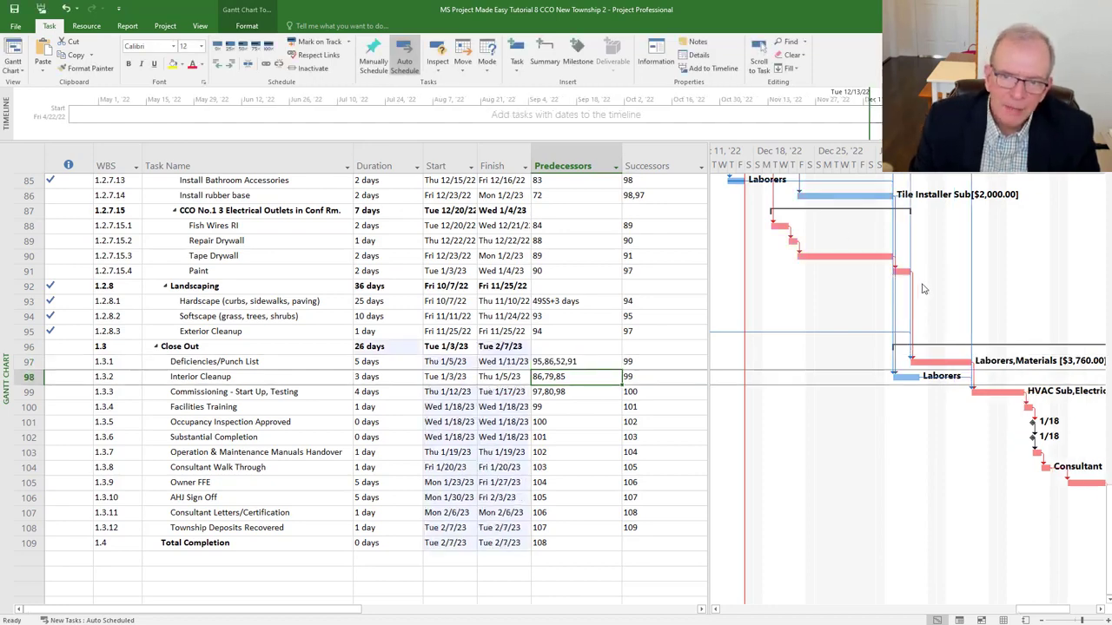
{"action": "scroll", "coordinate": [833, 297], "scroll_direction": "up", "scroll_amount": 2}
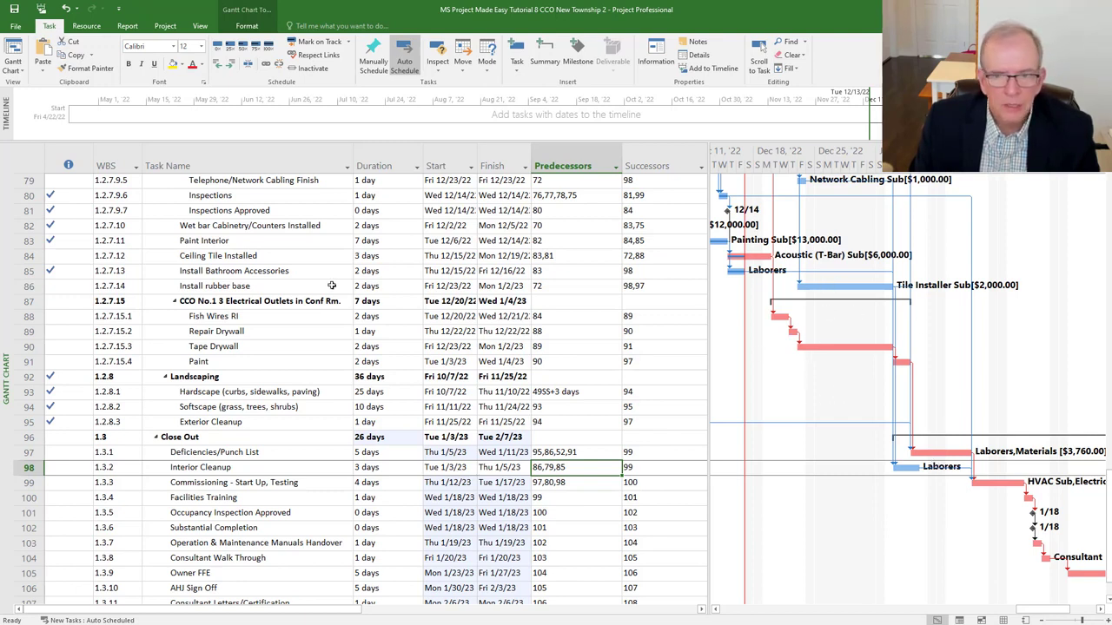
{"action": "mouse_move", "coordinate": [864, 289]}
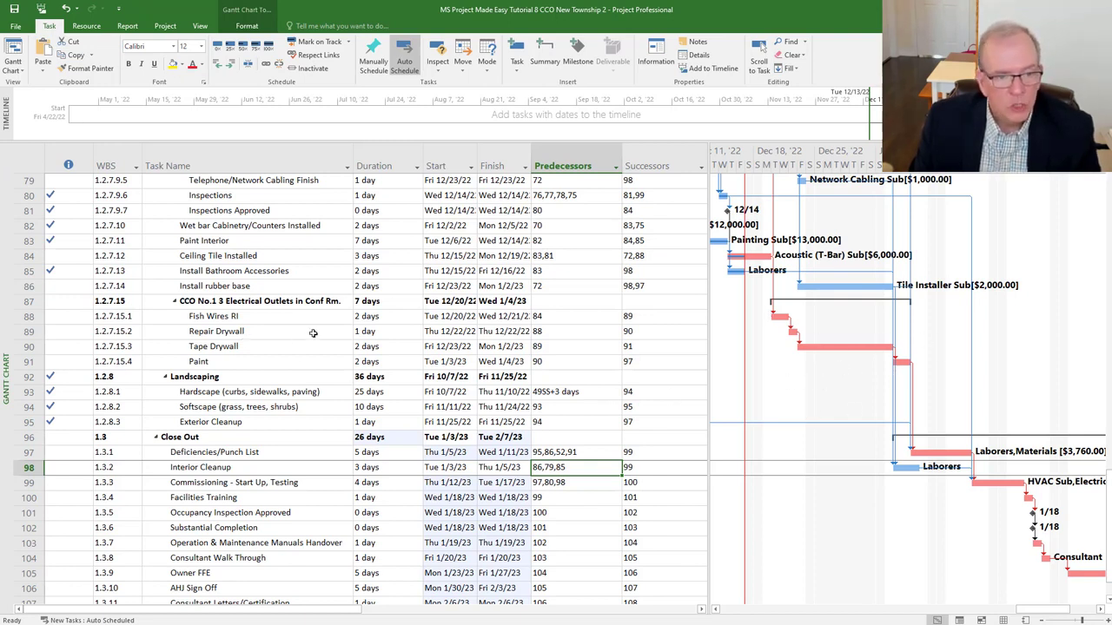
{"action": "left_click", "coordinate": [380, 301]}
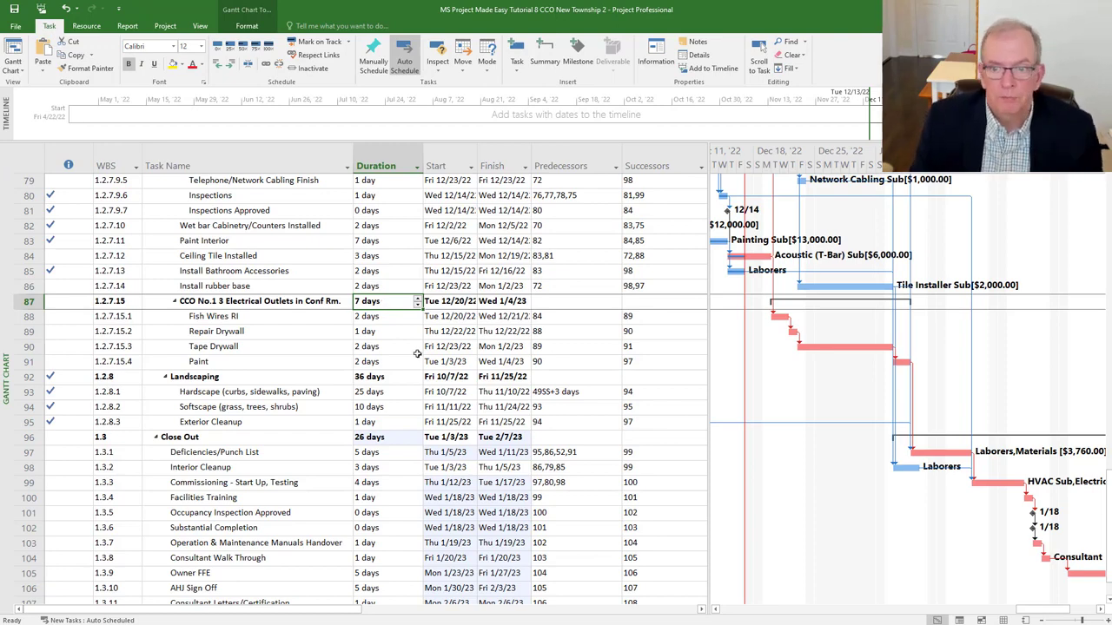
- Apply the Variance table to the sheet and scroll down to the Close Out tasks, selecting Interior Cleanup
{"action": "left_click", "coordinate": [27, 161]}
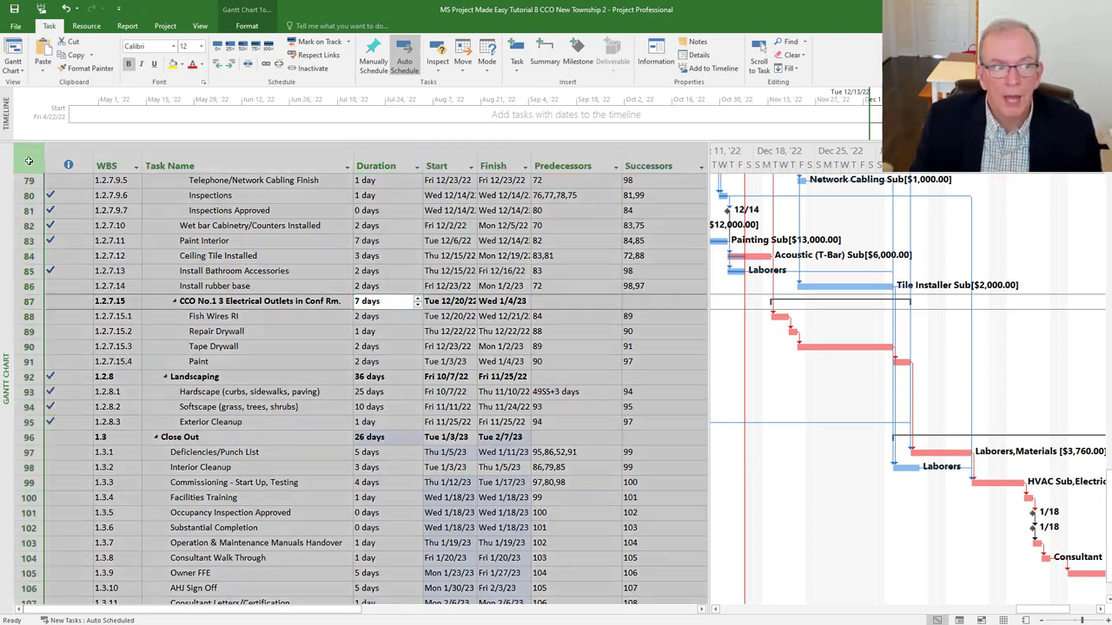
{"action": "right_click", "coordinate": [28, 162]}
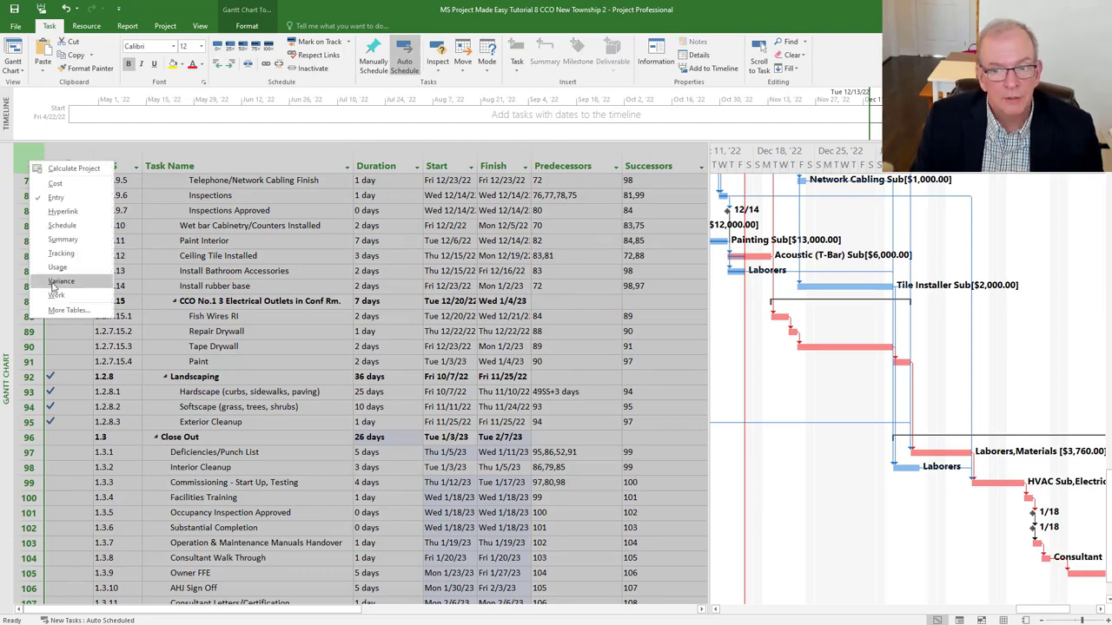
{"action": "left_click", "coordinate": [59, 282]}
{"action": "scroll", "coordinate": [403, 443], "scroll_direction": "down", "scroll_amount": 3}
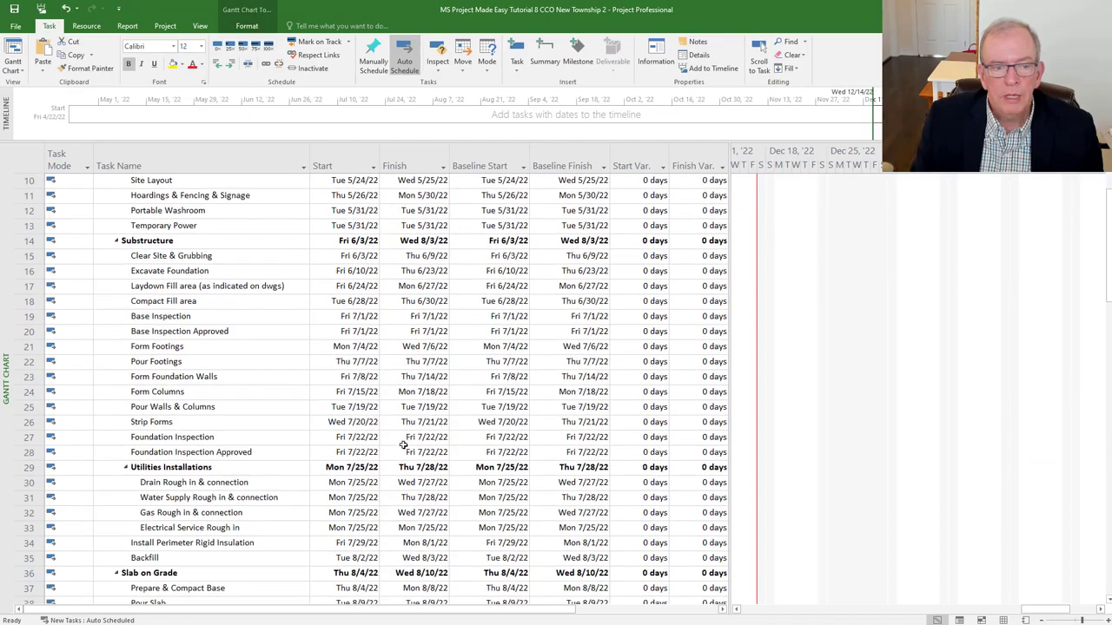
{"action": "scroll", "coordinate": [404, 444], "scroll_direction": "down", "scroll_amount": 17}
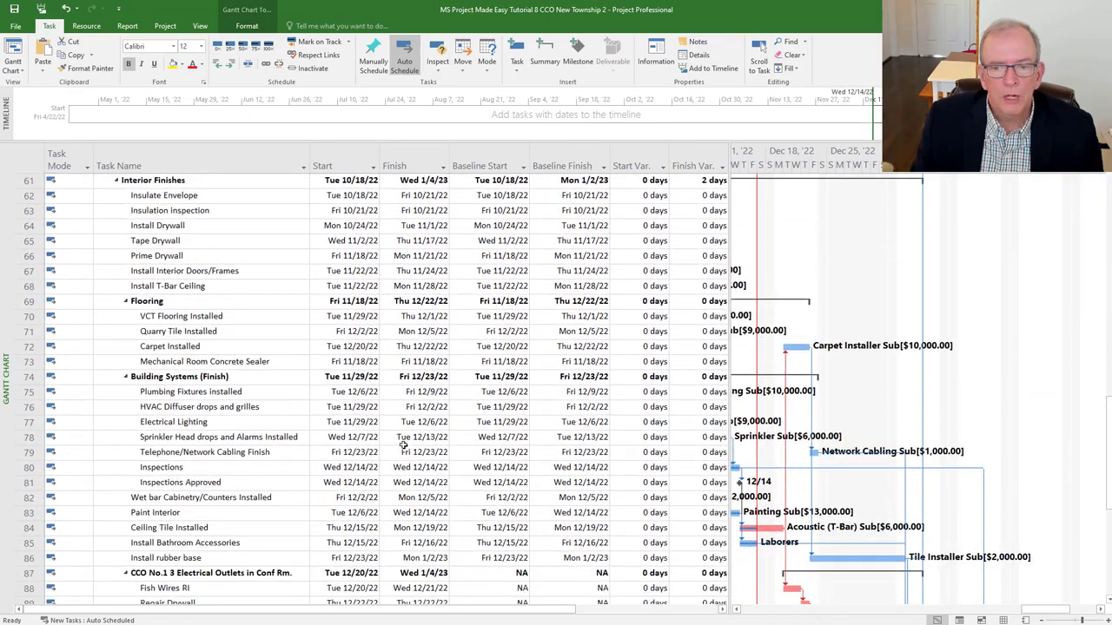
{"action": "scroll", "coordinate": [403, 444], "scroll_direction": "down", "scroll_amount": 3}
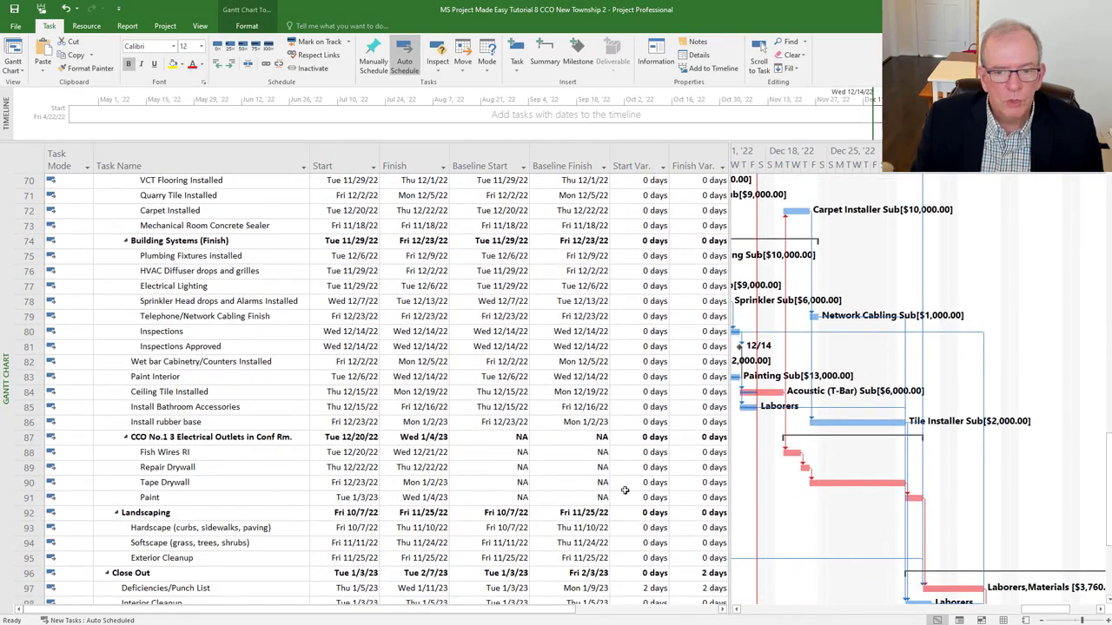
{"action": "scroll", "coordinate": [624, 491], "scroll_direction": "down", "scroll_amount": 3}
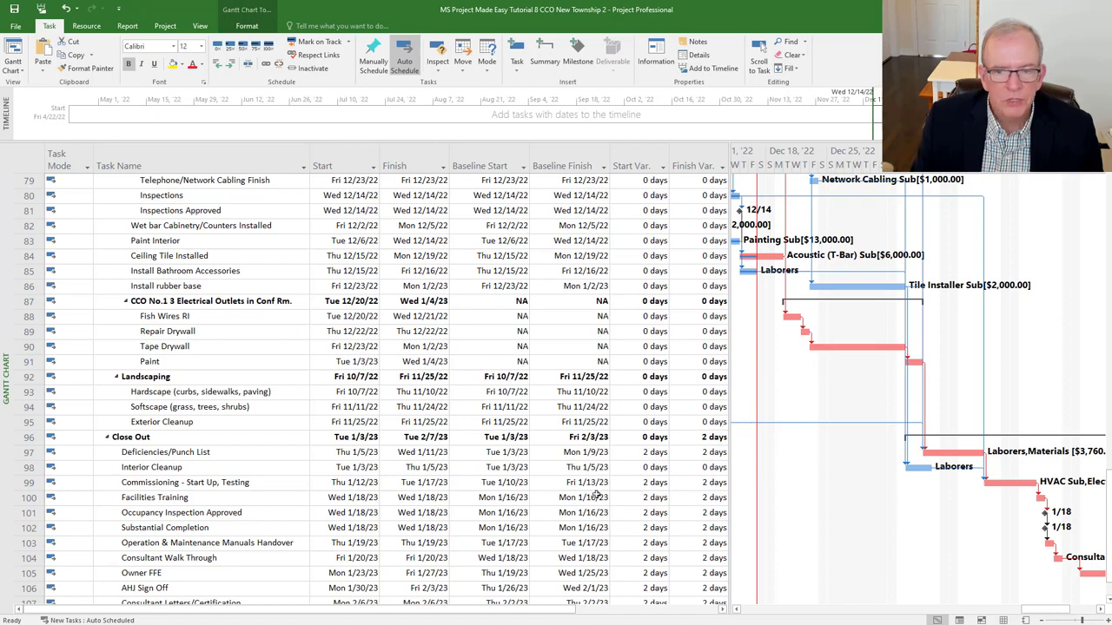
{"action": "left_click", "coordinate": [639, 467]}
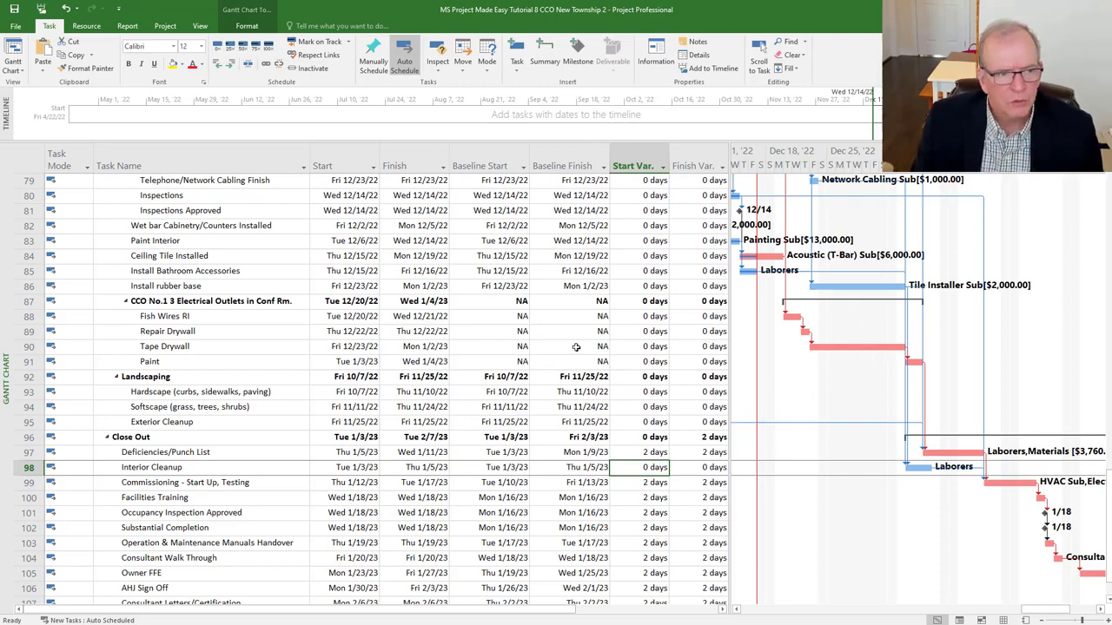
- Switch to the Tracking Gantt view and scroll the chart to the CCO Paint task's bars
{"action": "right_click", "coordinate": [4, 351]}
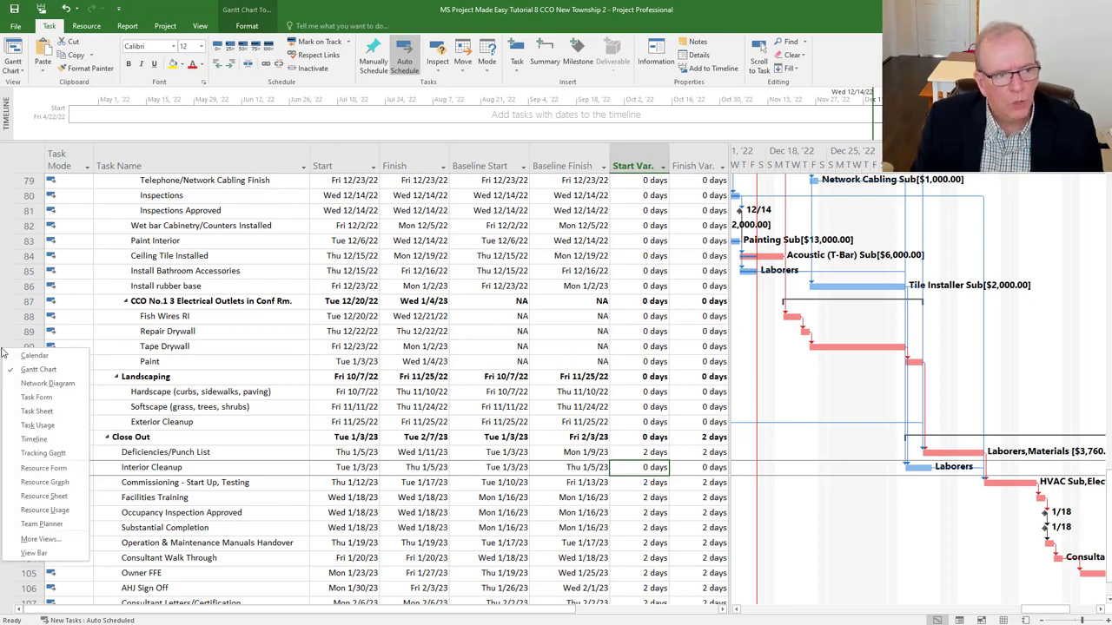
{"action": "left_click", "coordinate": [29, 457]}
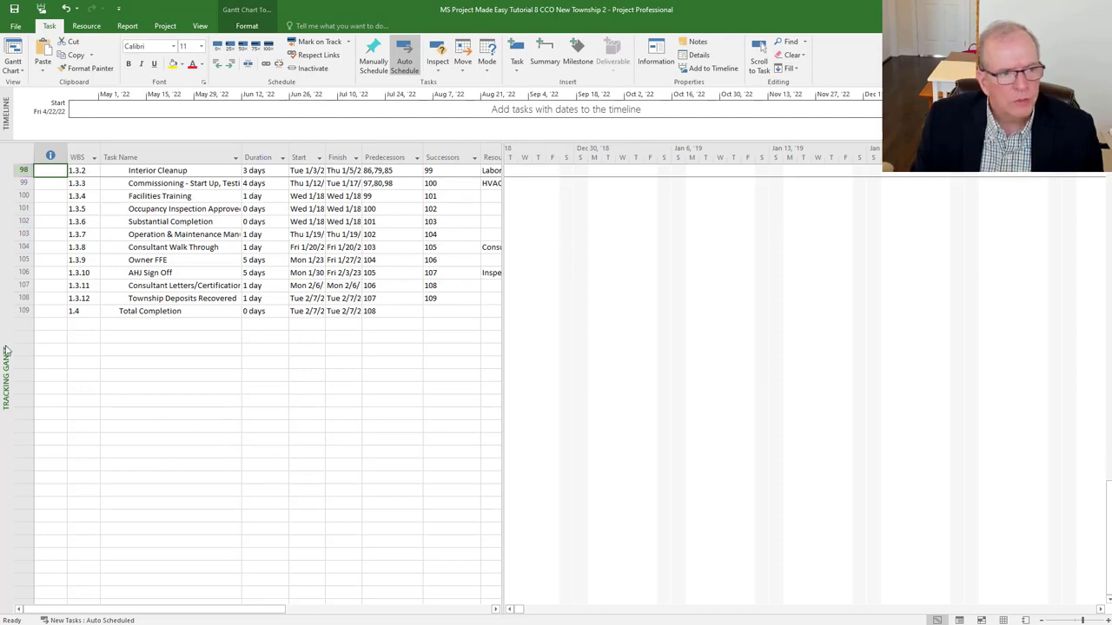
{"action": "scroll", "coordinate": [60, 252], "scroll_direction": "up", "scroll_amount": 2}
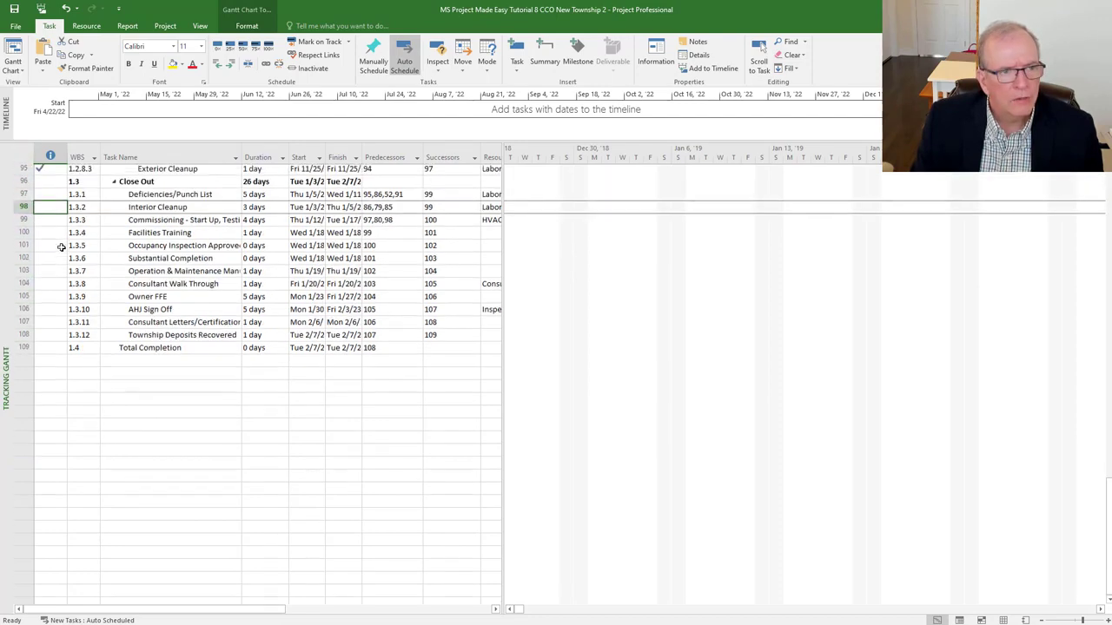
{"action": "scroll", "coordinate": [61, 252], "scroll_direction": "up", "scroll_amount": 3}
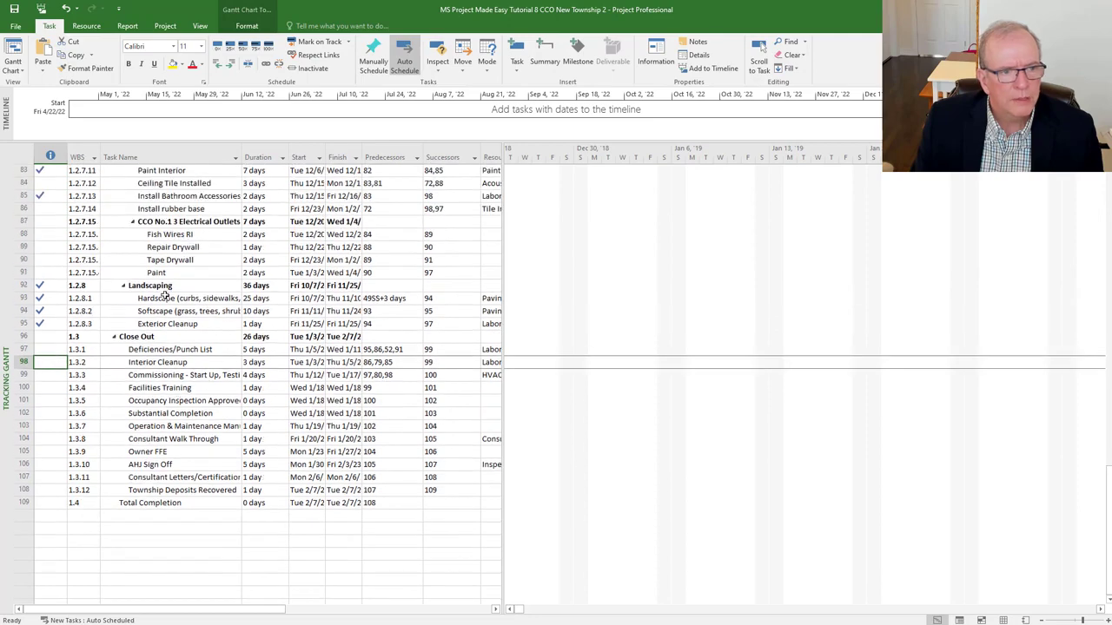
{"action": "left_click", "coordinate": [171, 273]}
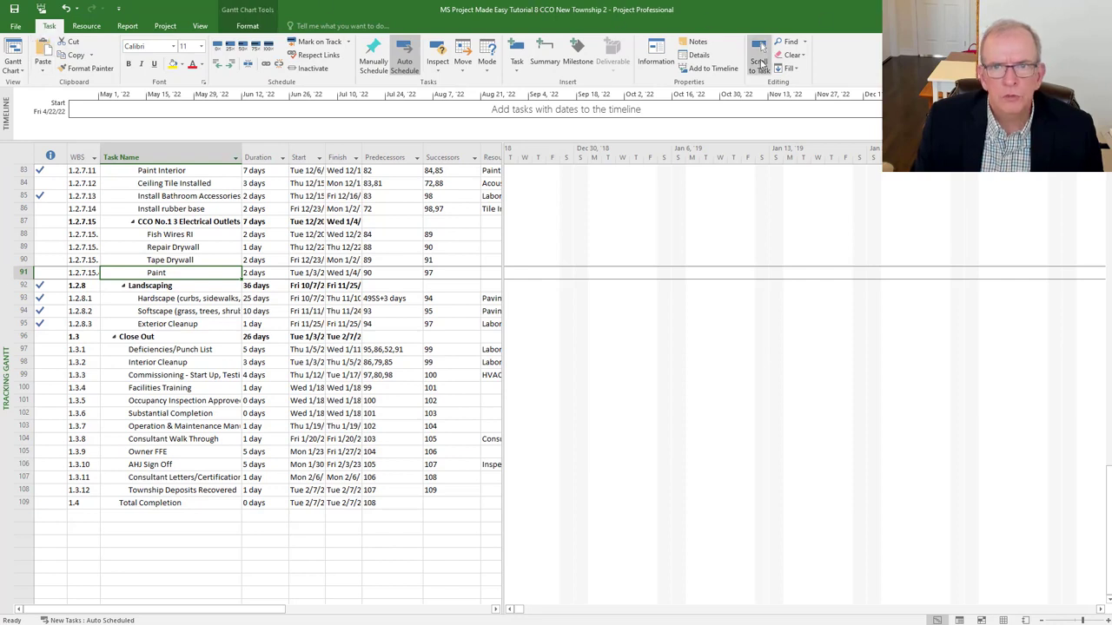
{"action": "left_click", "coordinate": [758, 61]}
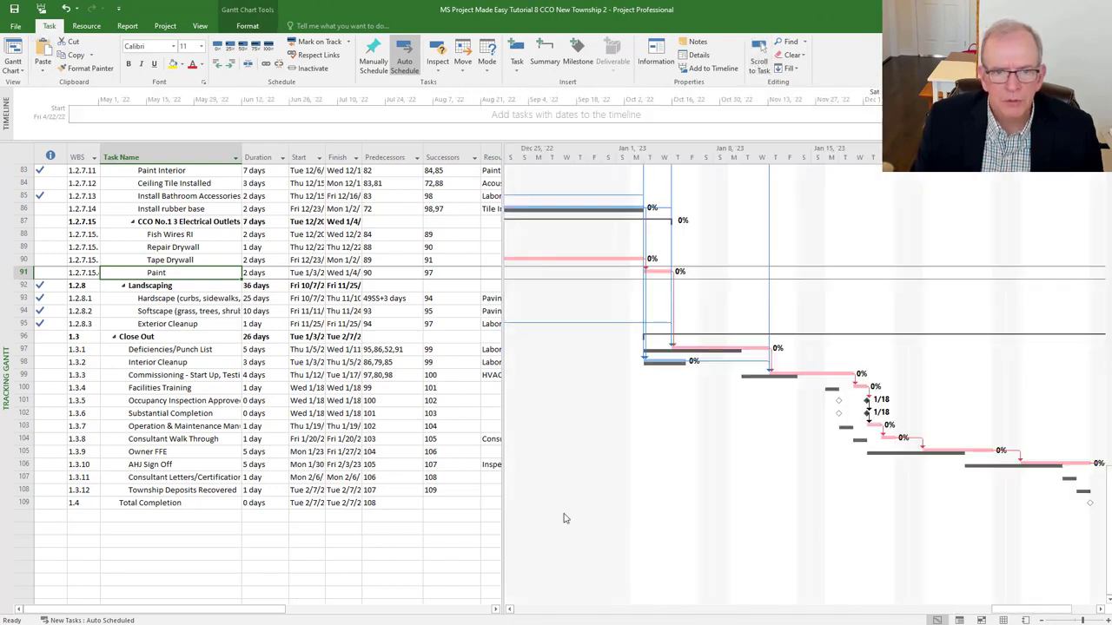
{"action": "left_click", "coordinate": [19, 152]}
- Apply the Variance table and inspect Deficiencies/Punch List's 2-day start and finish variances
{"action": "right_click", "coordinate": [18, 152]}
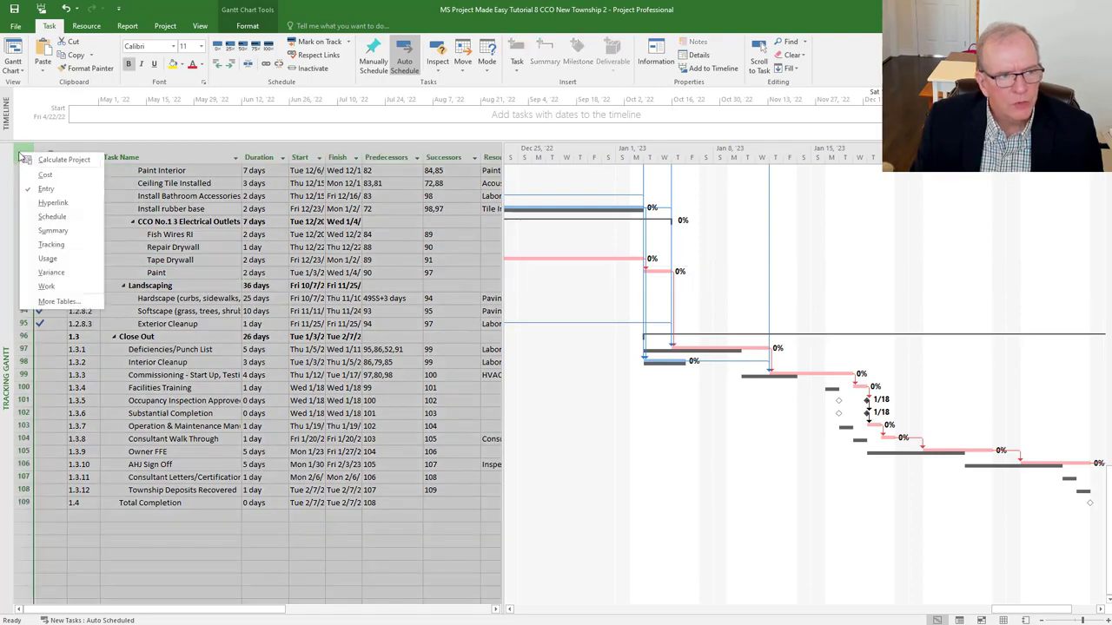
{"action": "left_click", "coordinate": [45, 273]}
{"action": "scroll", "coordinate": [173, 567], "scroll_direction": "down", "scroll_amount": 5}
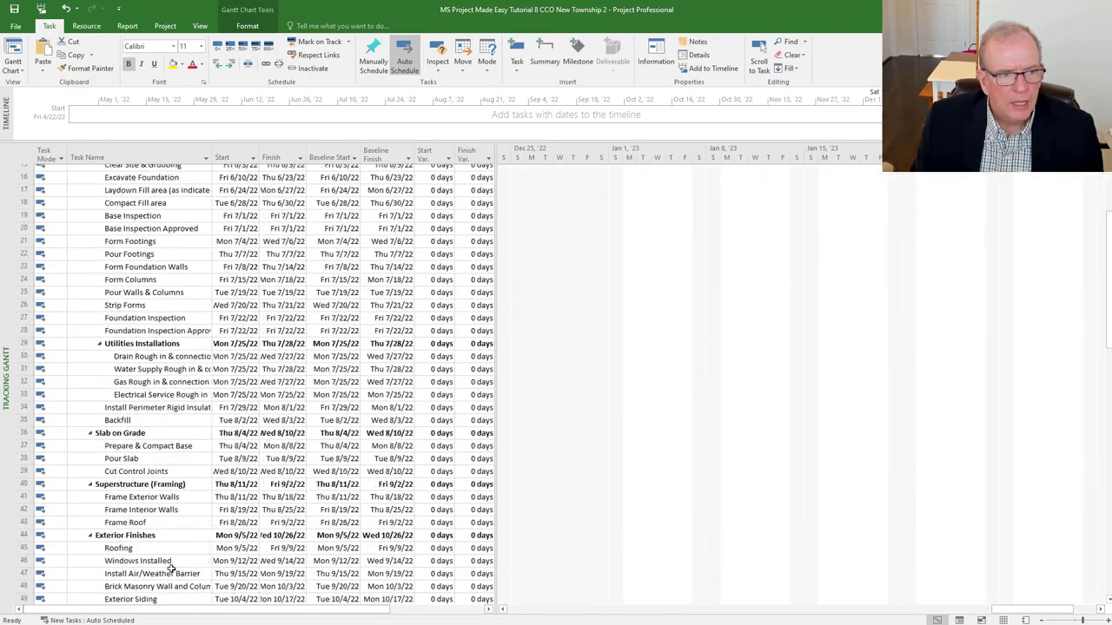
{"action": "scroll", "coordinate": [173, 566], "scroll_direction": "down", "scroll_amount": 18}
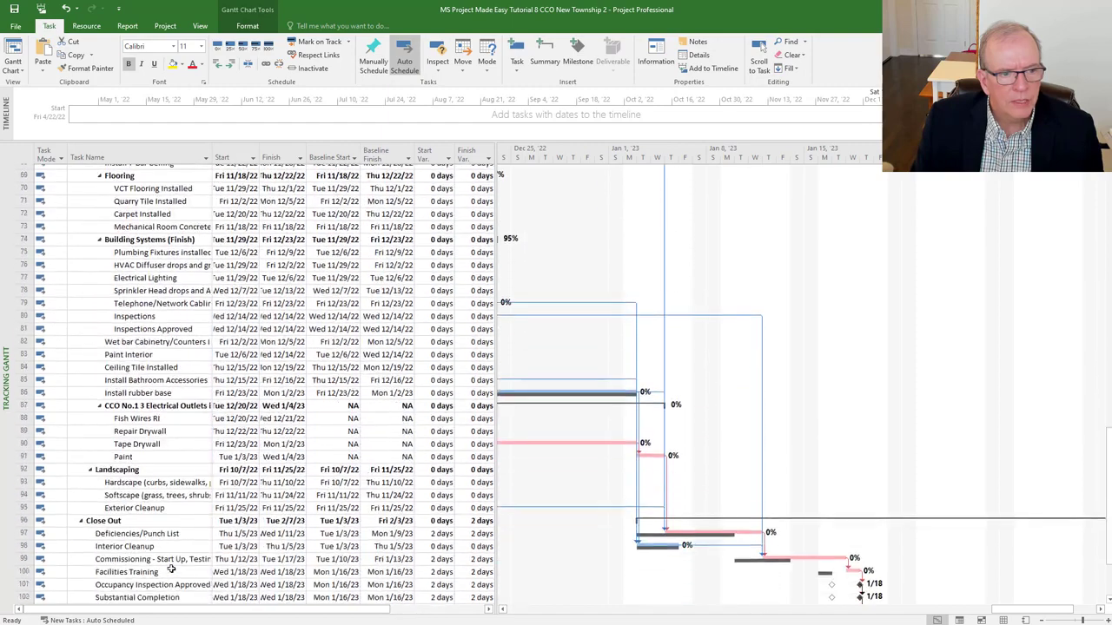
{"action": "scroll", "coordinate": [171, 569], "scroll_direction": "down", "scroll_amount": 2}
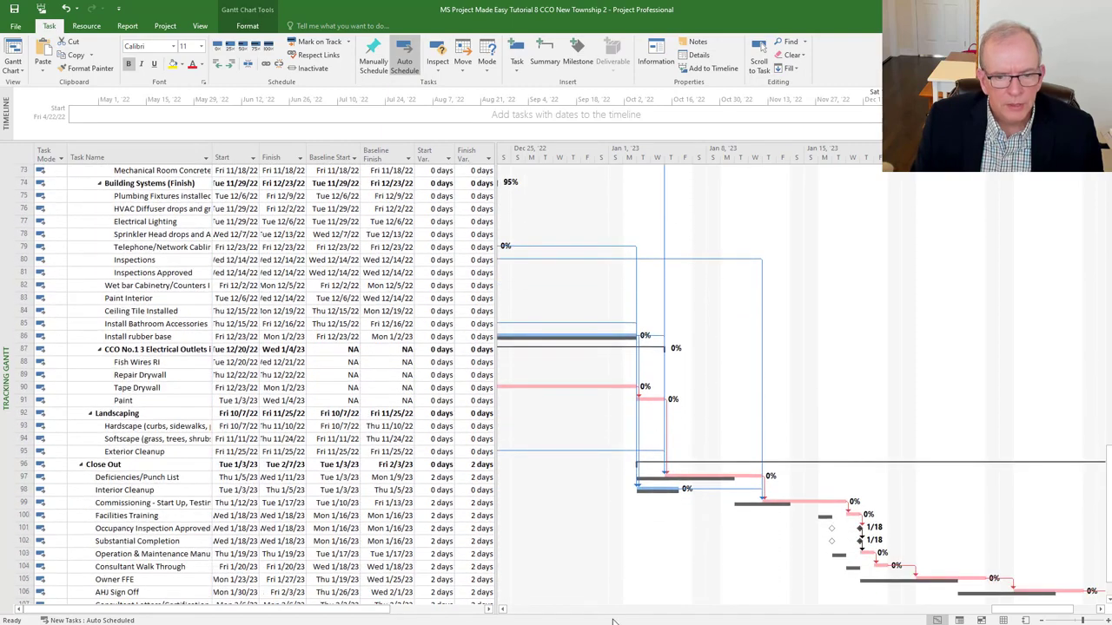
{"action": "left_click_drag", "start_coordinate": [502, 611], "coordinate": [502, 611]}
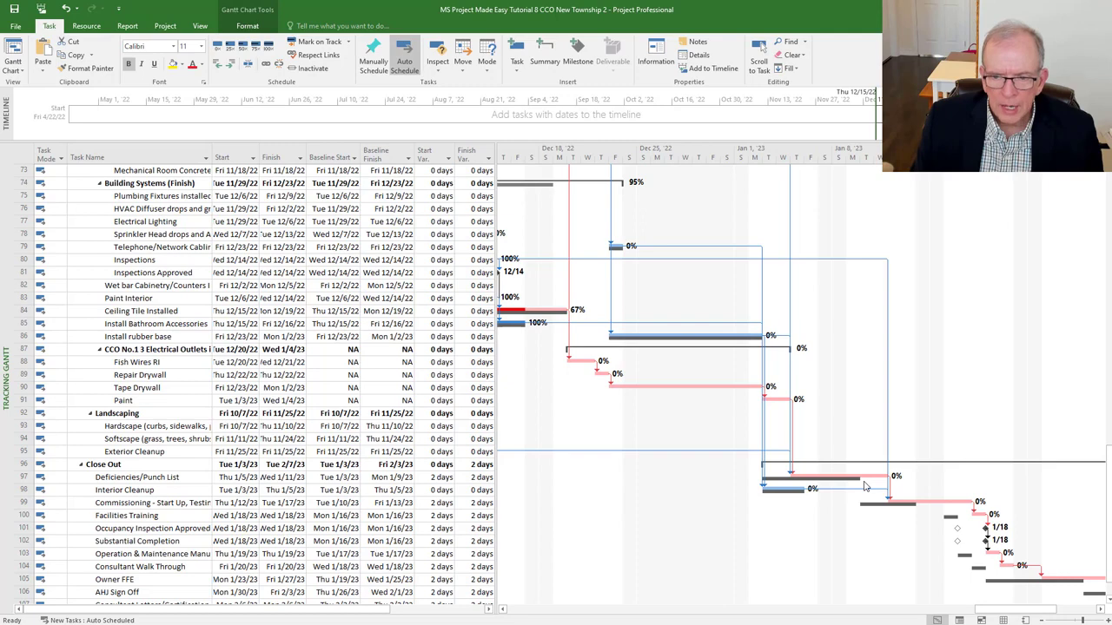
{"action": "scroll", "coordinate": [864, 486], "scroll_direction": "down", "scroll_amount": 3}
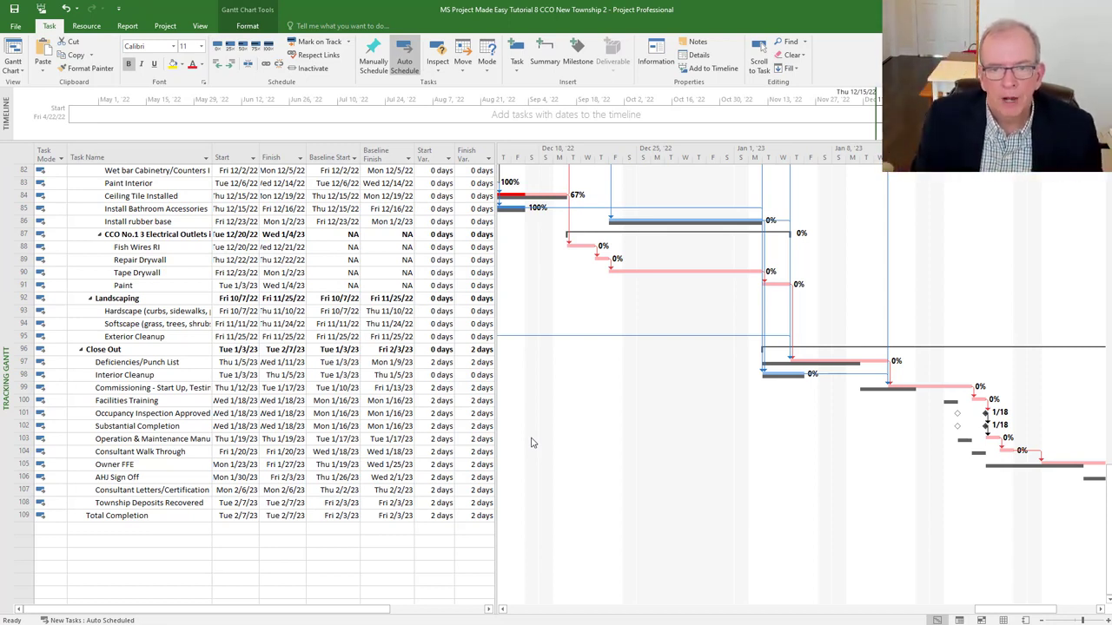
{"action": "left_click", "coordinate": [480, 363]}
{"action": "left_click", "coordinate": [430, 365]}
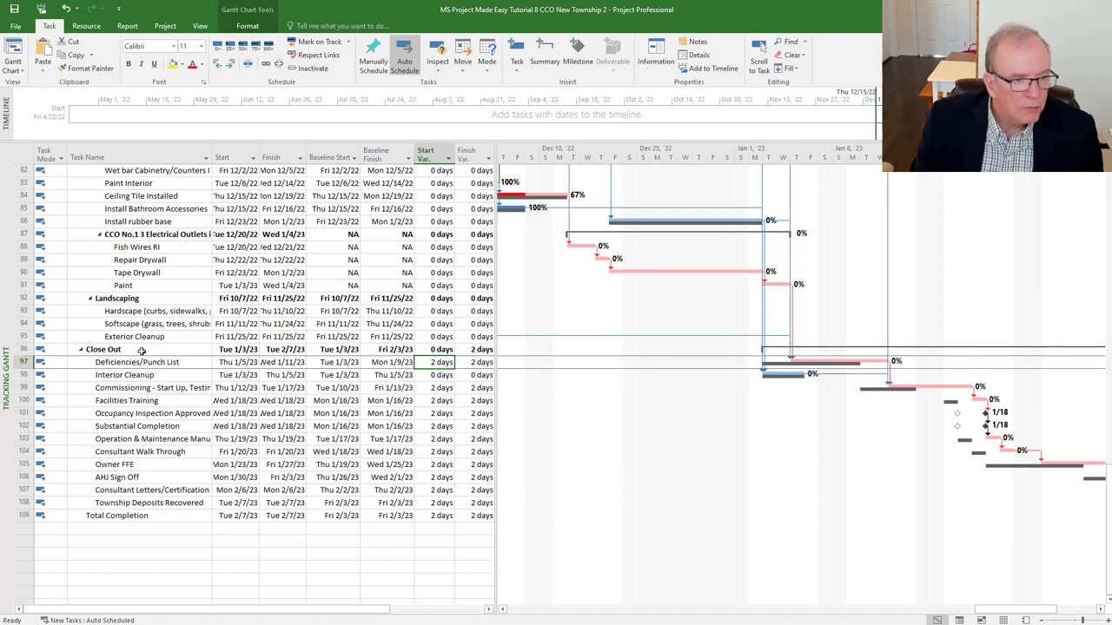
{"action": "left_click", "coordinate": [143, 285]}
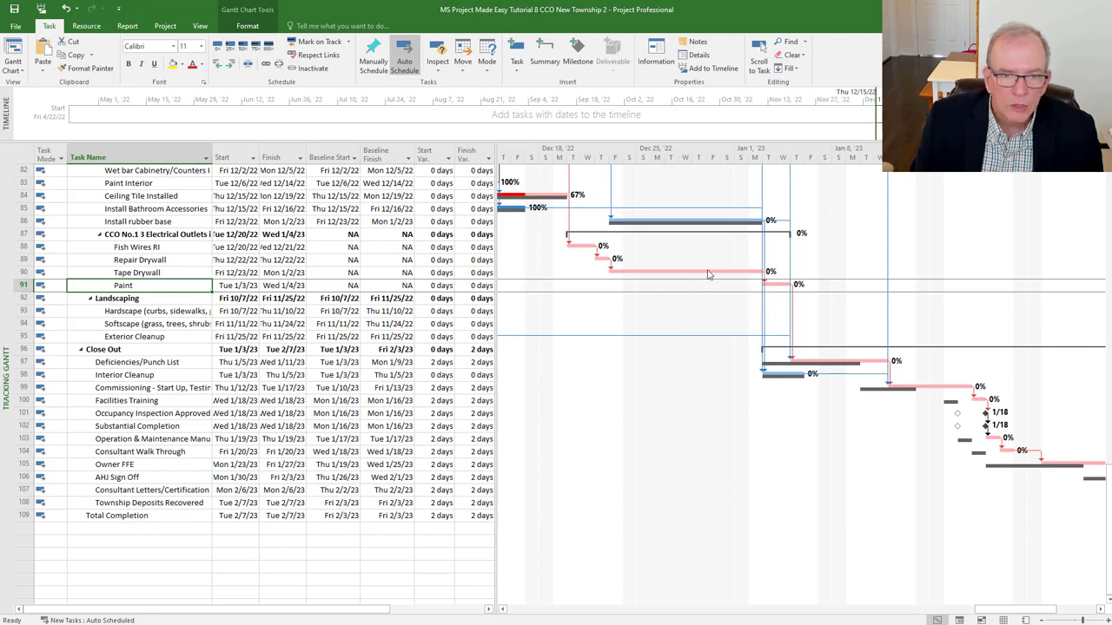
{"action": "mouse_move", "coordinate": [707, 272]}
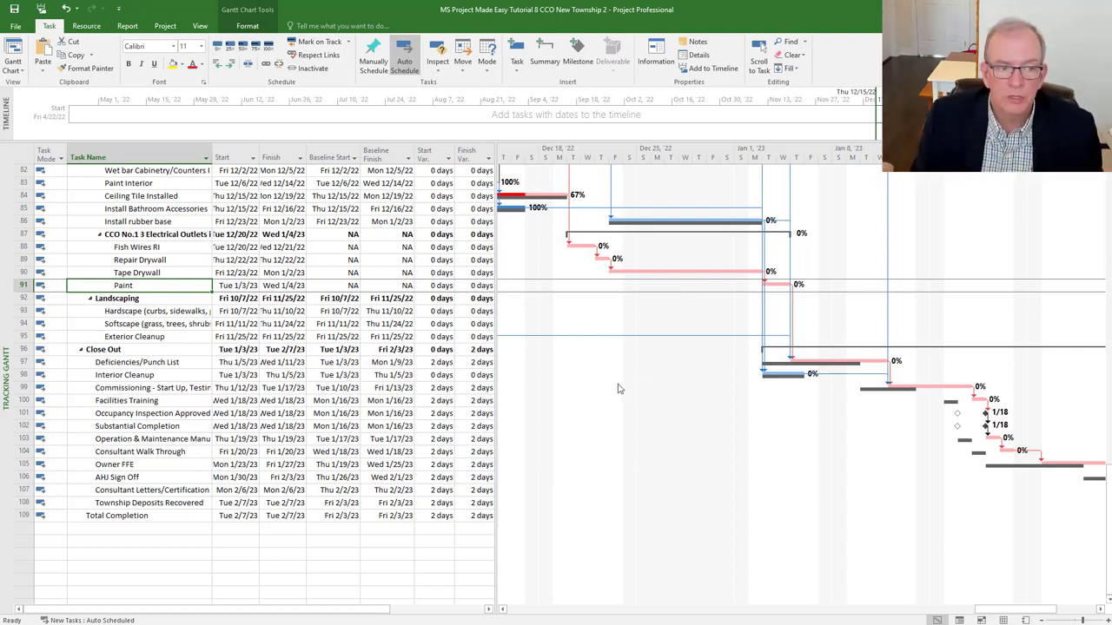
{"action": "left_click_drag", "start_coordinate": [1003, 614], "coordinate": [1029, 614]}
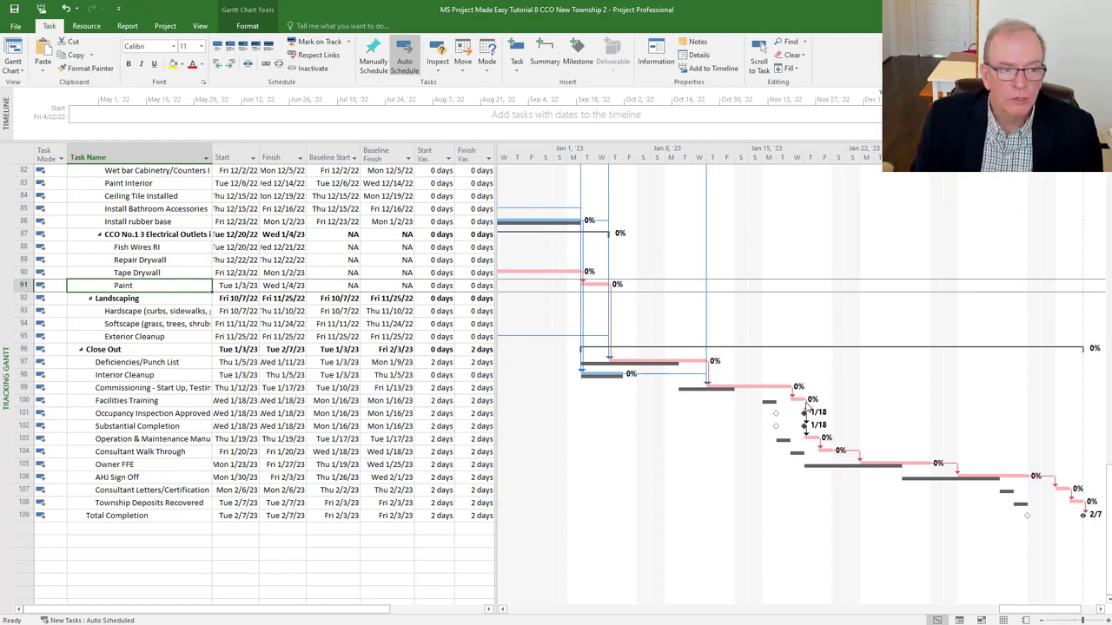
{"action": "mouse_move", "coordinate": [806, 408]}
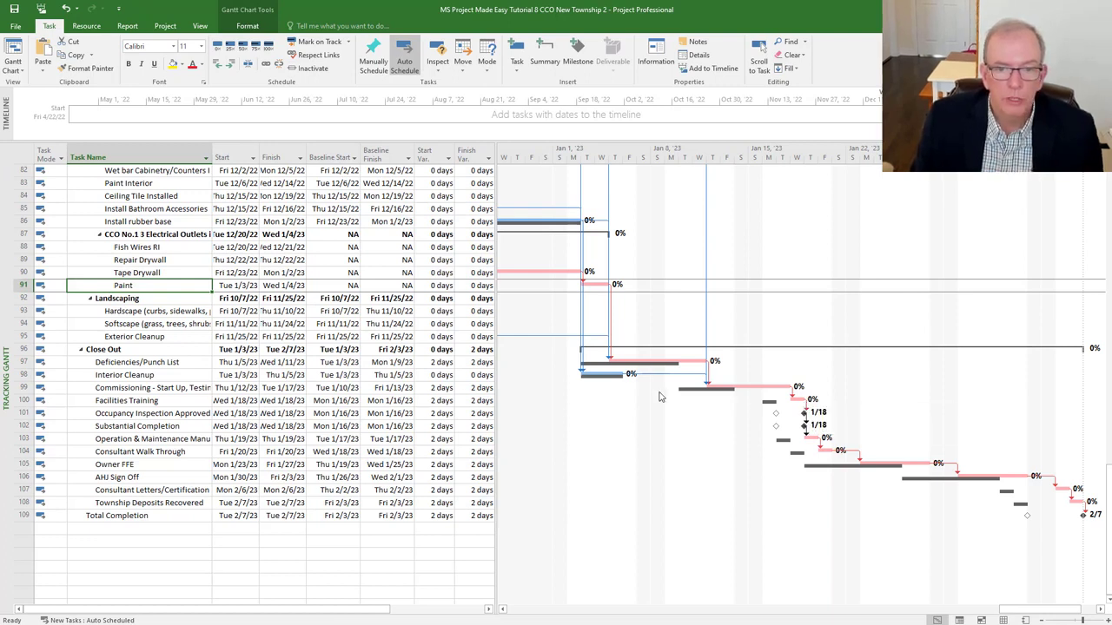
{"action": "left_click", "coordinate": [121, 364]}
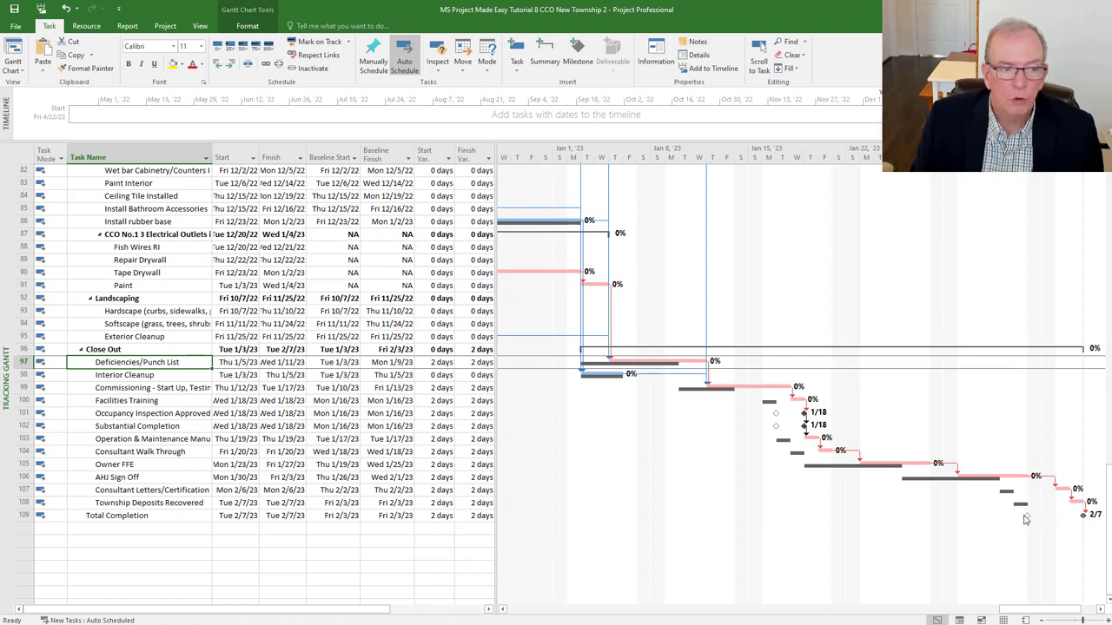
{"action": "mouse_move", "coordinate": [1026, 520]}
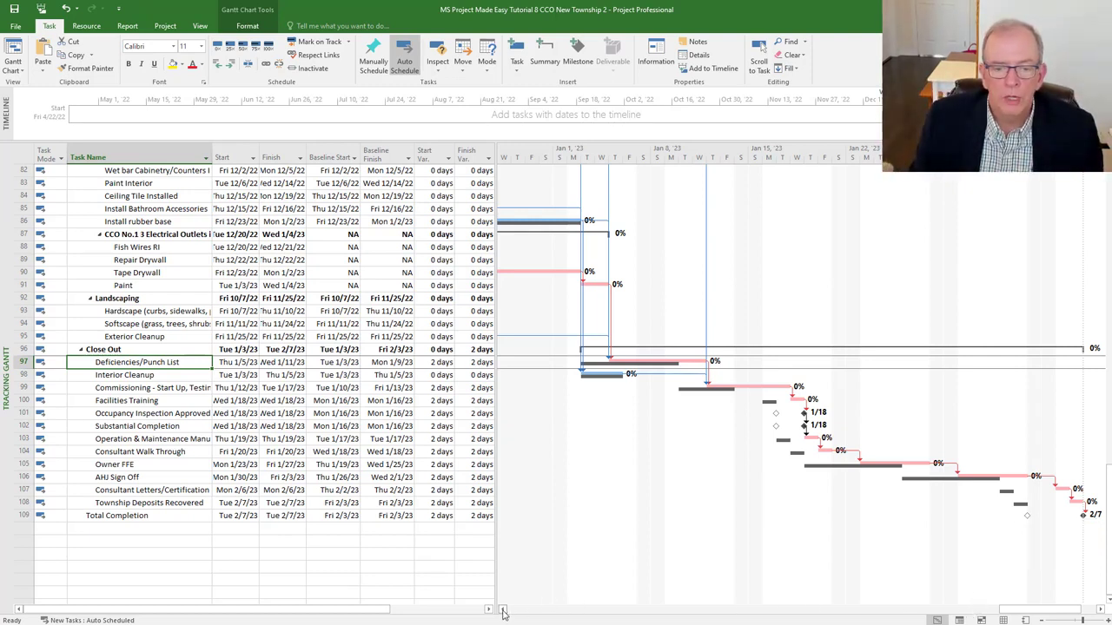
{"action": "left_click", "coordinate": [502, 610]}
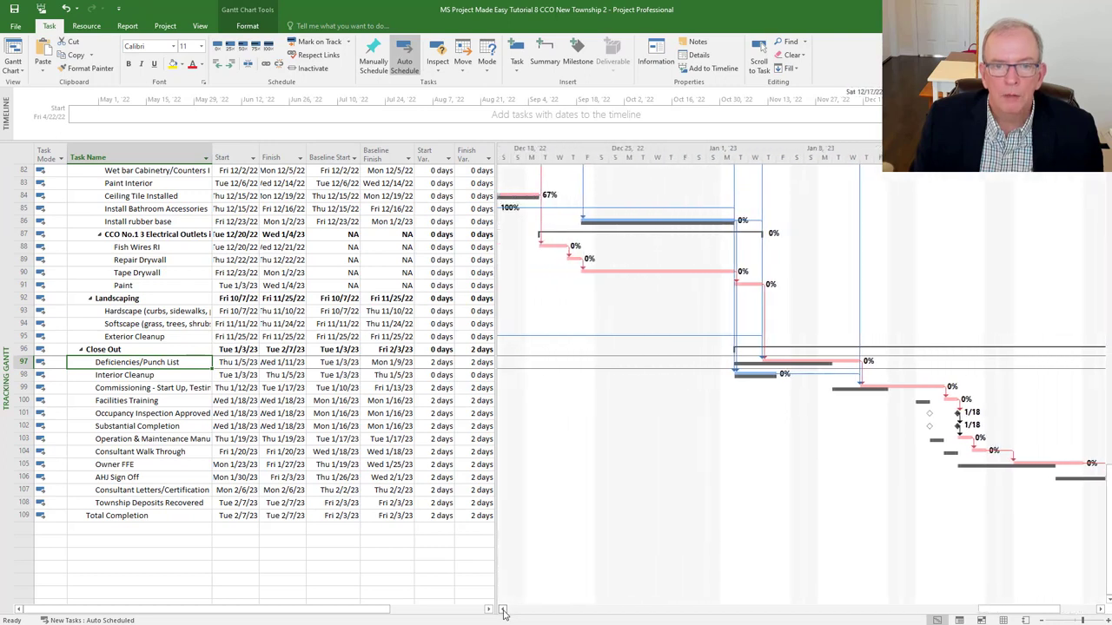
{"action": "left_click", "coordinate": [503, 611]}
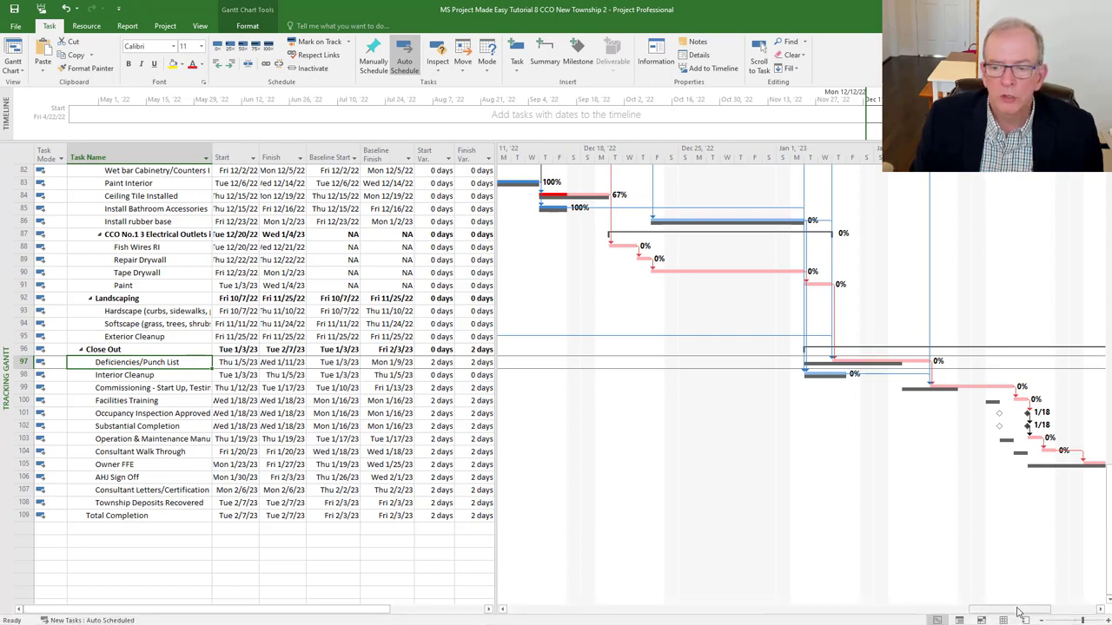
{"action": "left_click_drag", "start_coordinate": [1019, 613], "coordinate": [1053, 613]}
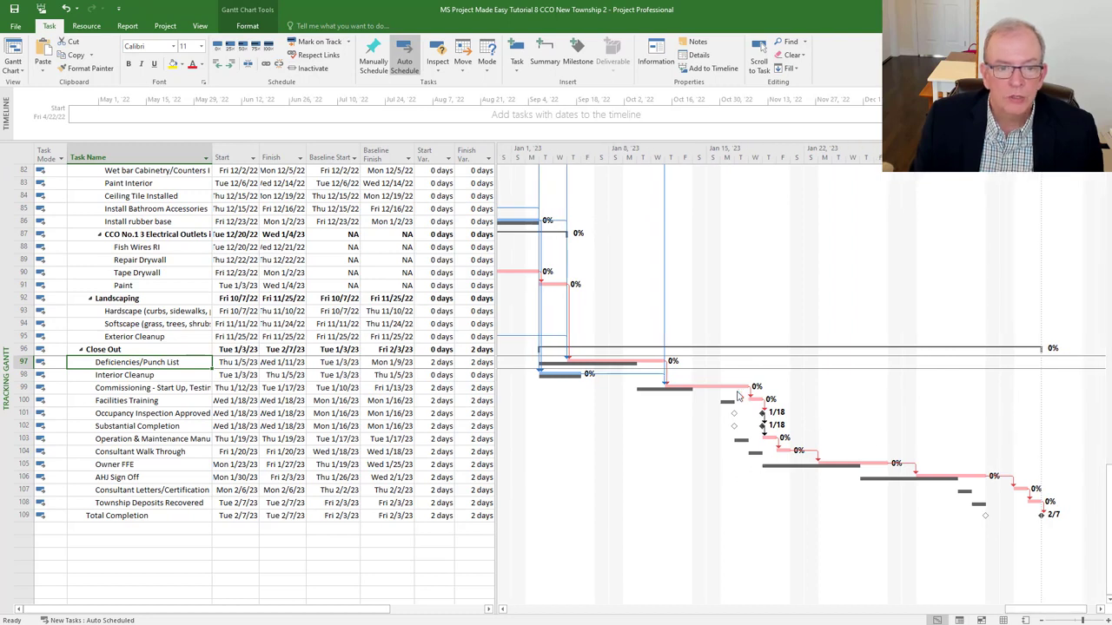
{"action": "left_click", "coordinate": [176, 337]}
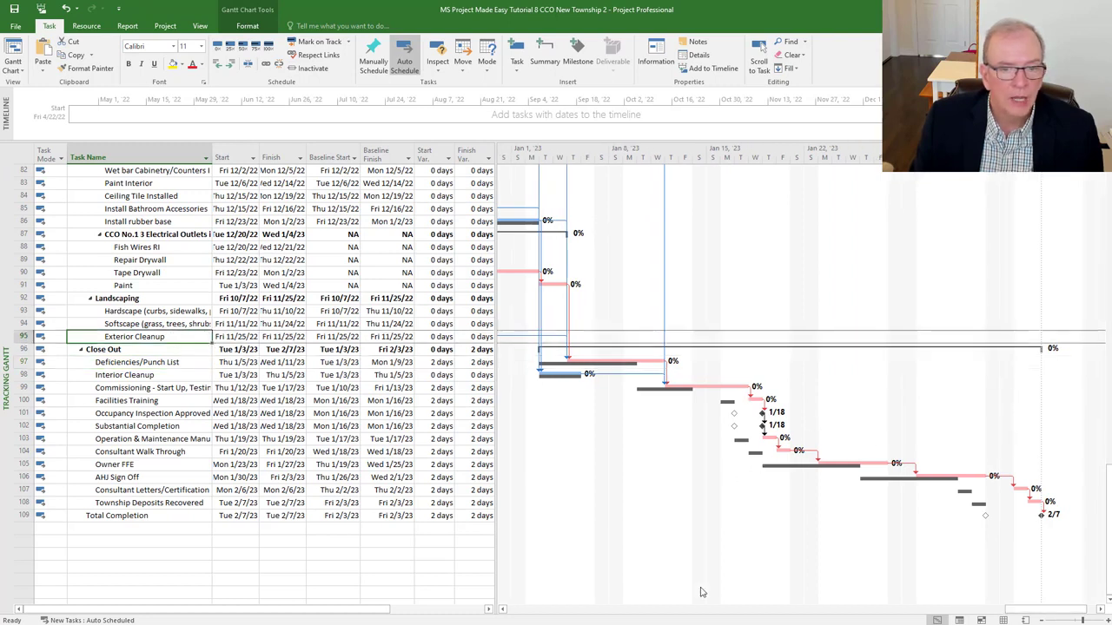
{"action": "left_click_drag", "start_coordinate": [1040, 613], "coordinate": [997, 614]}
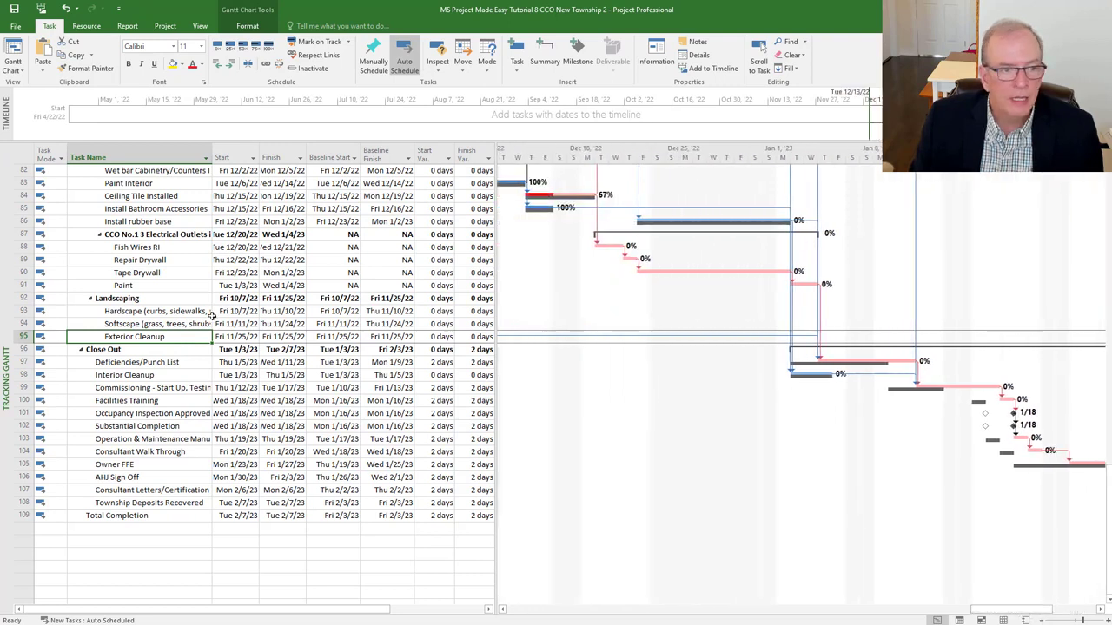
{"action": "left_click", "coordinate": [176, 284]}
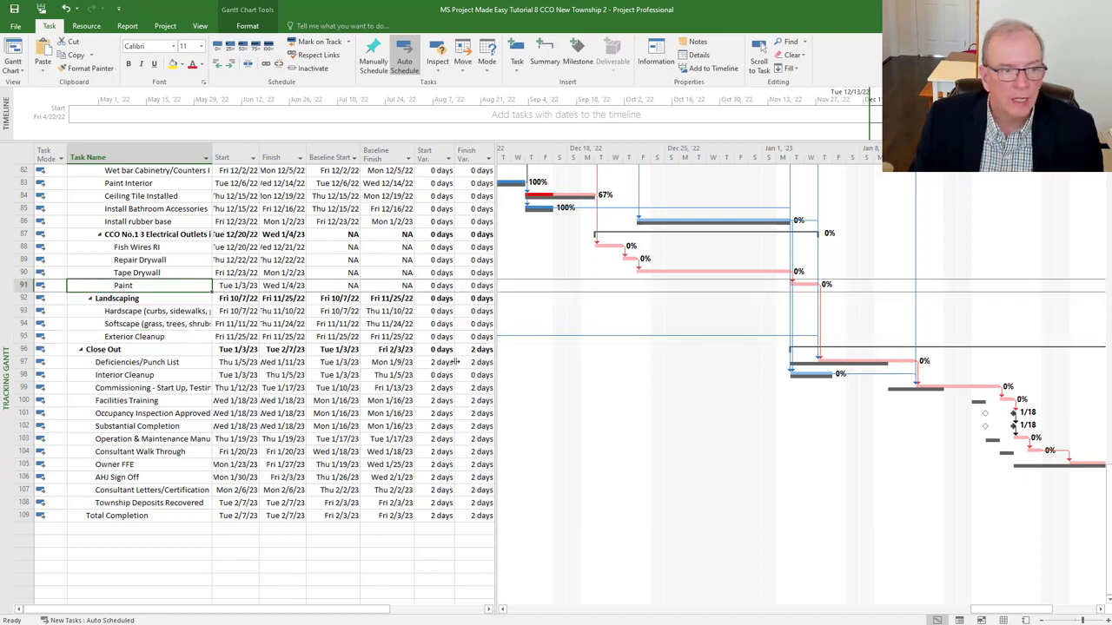
{"action": "left_click", "coordinate": [161, 365]}
{"action": "mouse_move", "coordinate": [530, 622]}
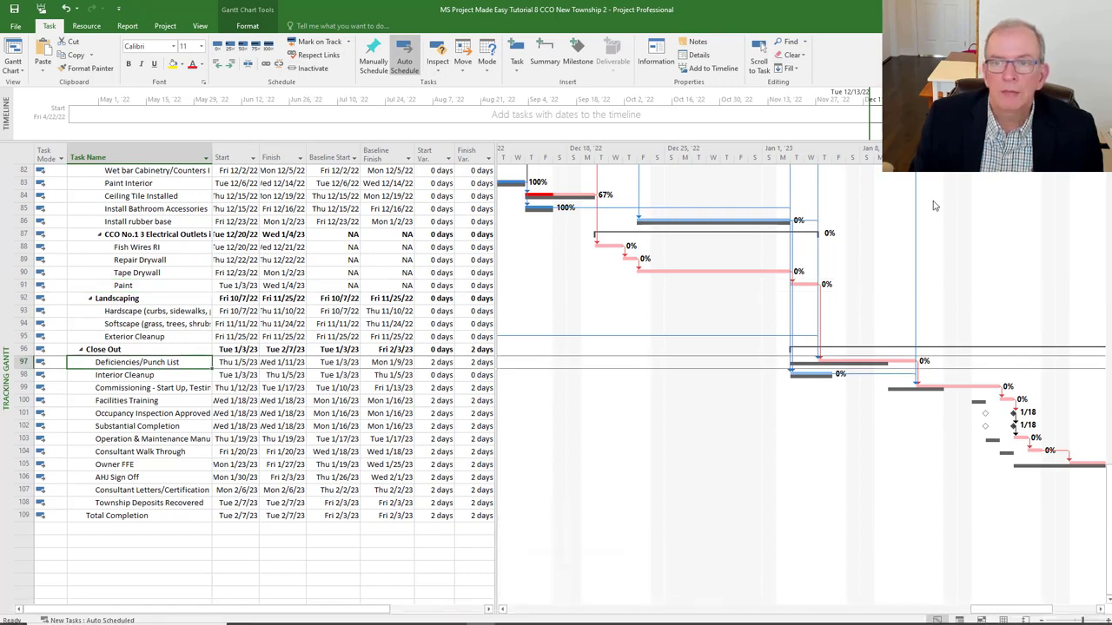
- Draw a vertical line on the Gantt chart, then delete it
{"action": "left_click", "coordinate": [249, 27]}
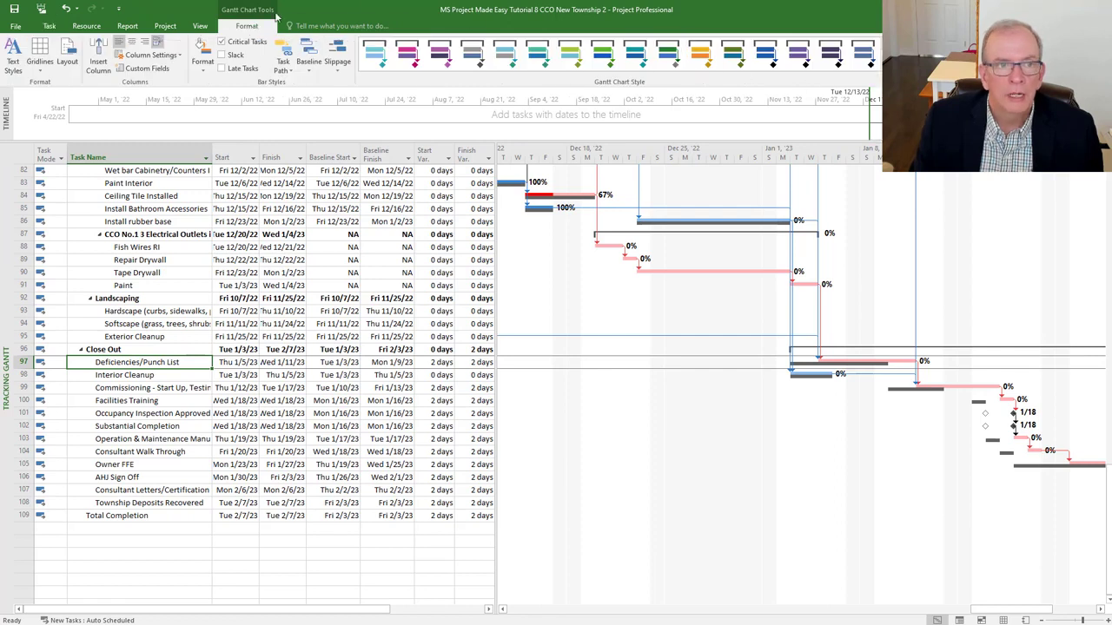
{"action": "left_click", "coordinate": [1002, 59]}
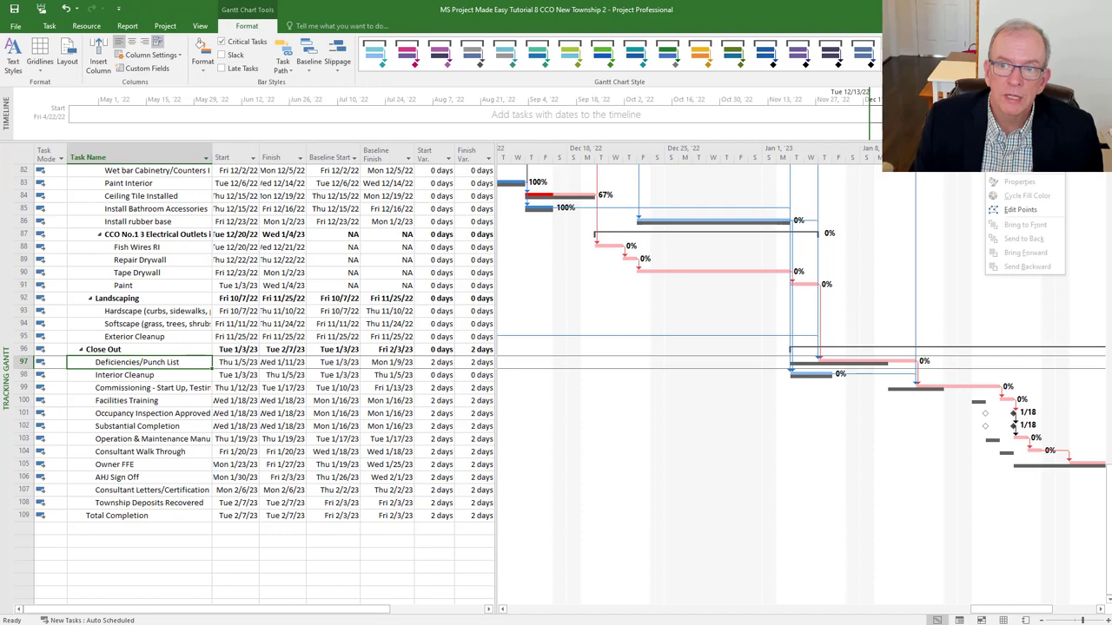
{"action": "left_click", "coordinate": [1018, 166]}
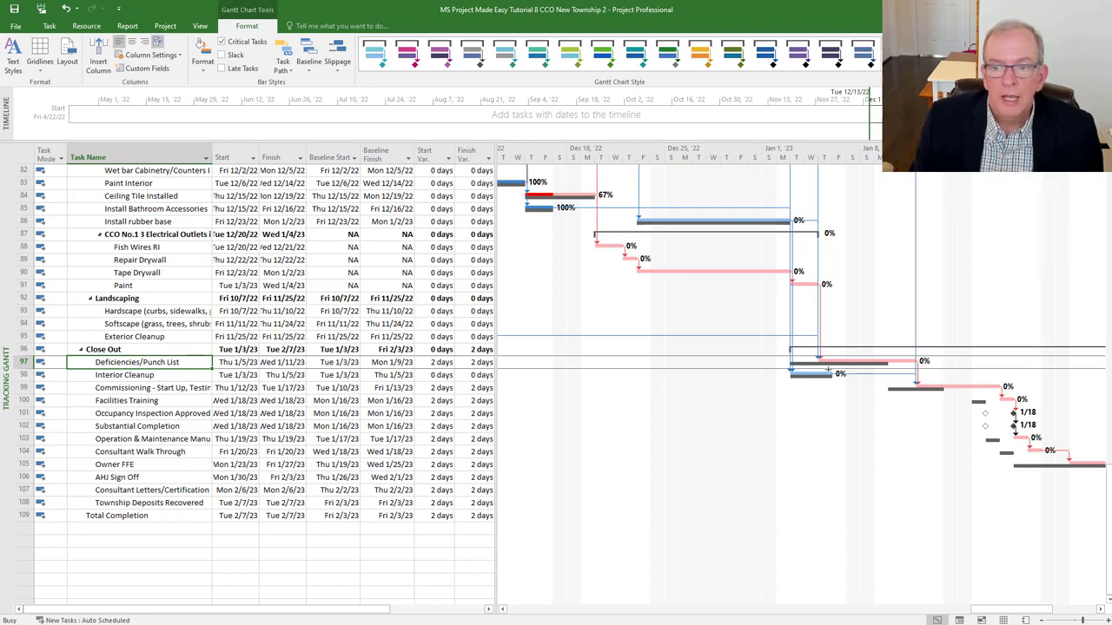
{"action": "left_click_drag", "start_coordinate": [887, 367], "coordinate": [887, 434]}
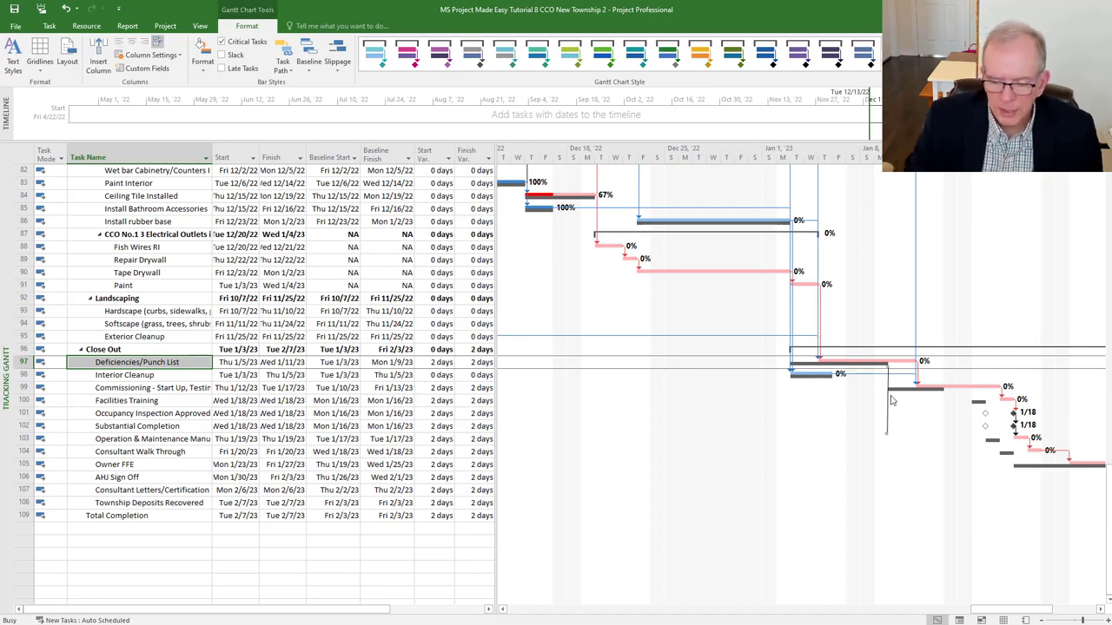
{"action": "key", "text": "Delete"}
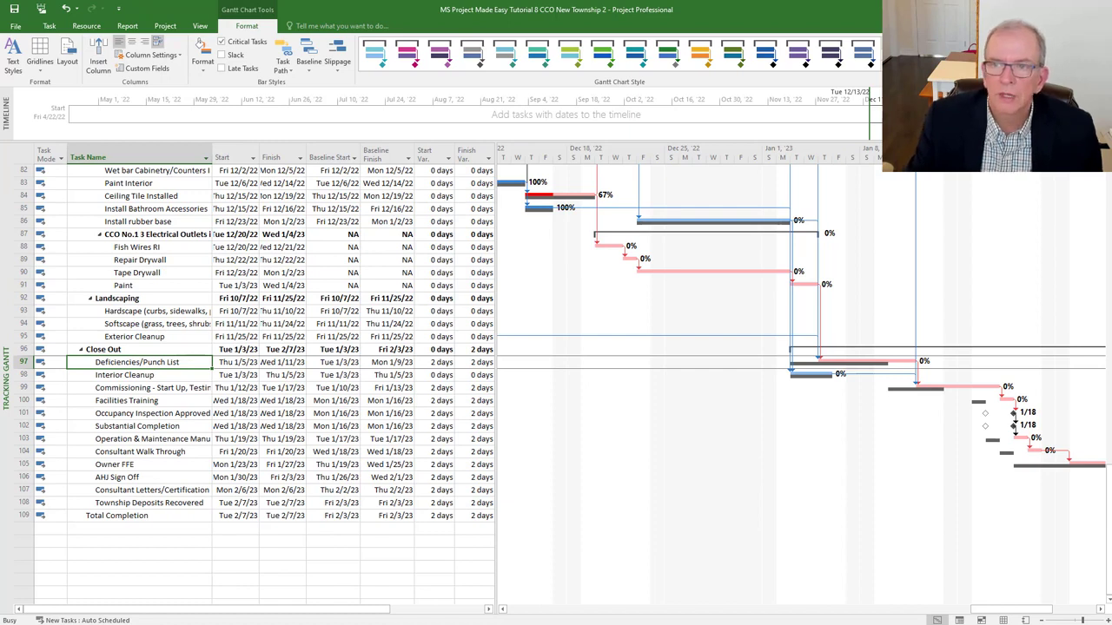
- Draw a line down from the Deficiencies/Punch List bar to about row 101, with a short horizontal foot
{"action": "left_click", "coordinate": [1001, 58]}
{"action": "left_click", "coordinate": [1010, 165]}
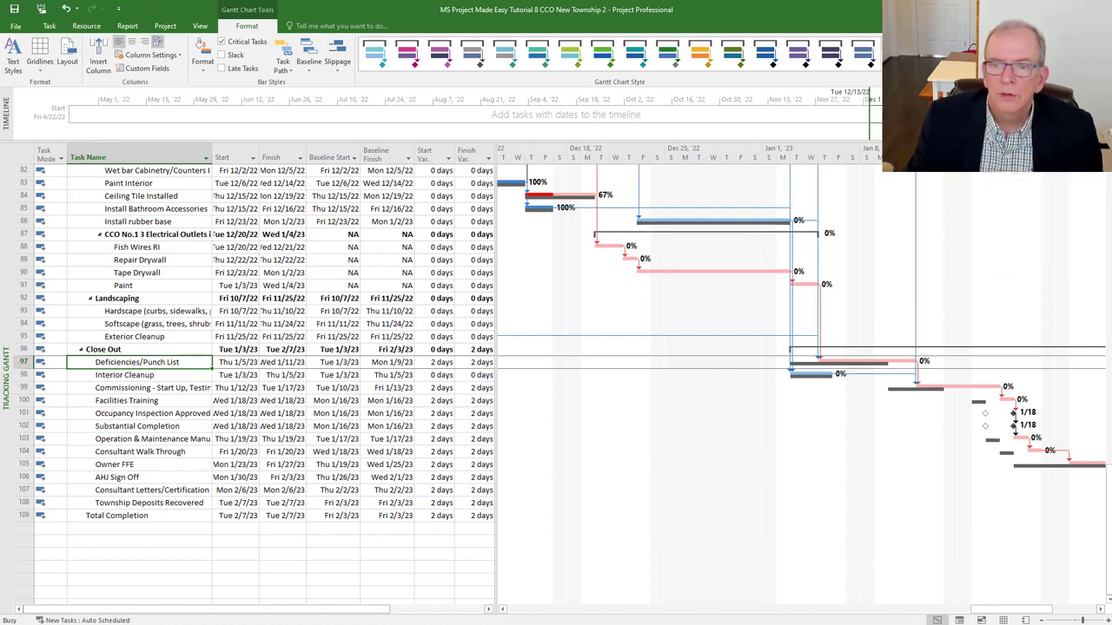
{"action": "left_click_drag", "start_coordinate": [817, 362], "coordinate": [818, 414]}
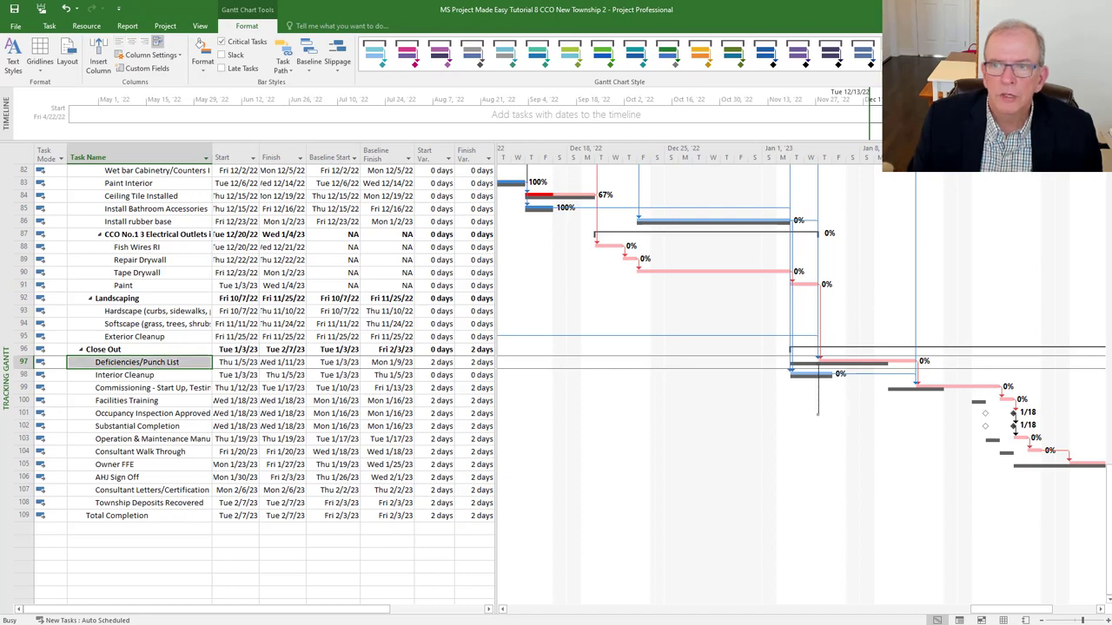
{"action": "left_click", "coordinate": [1001, 58]}
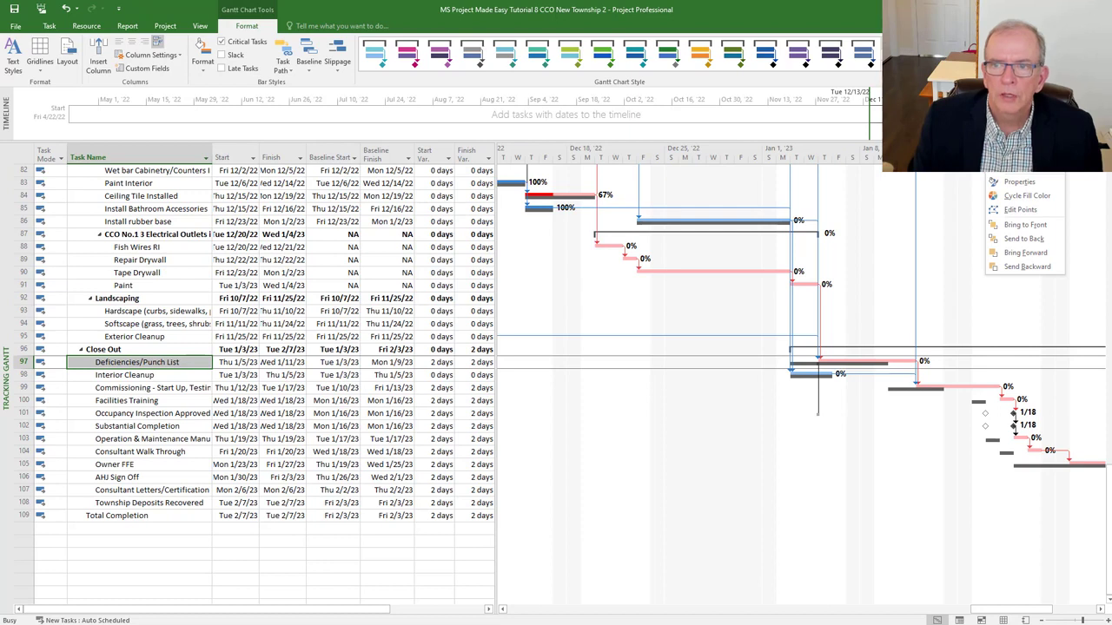
{"action": "left_click", "coordinate": [1012, 82]}
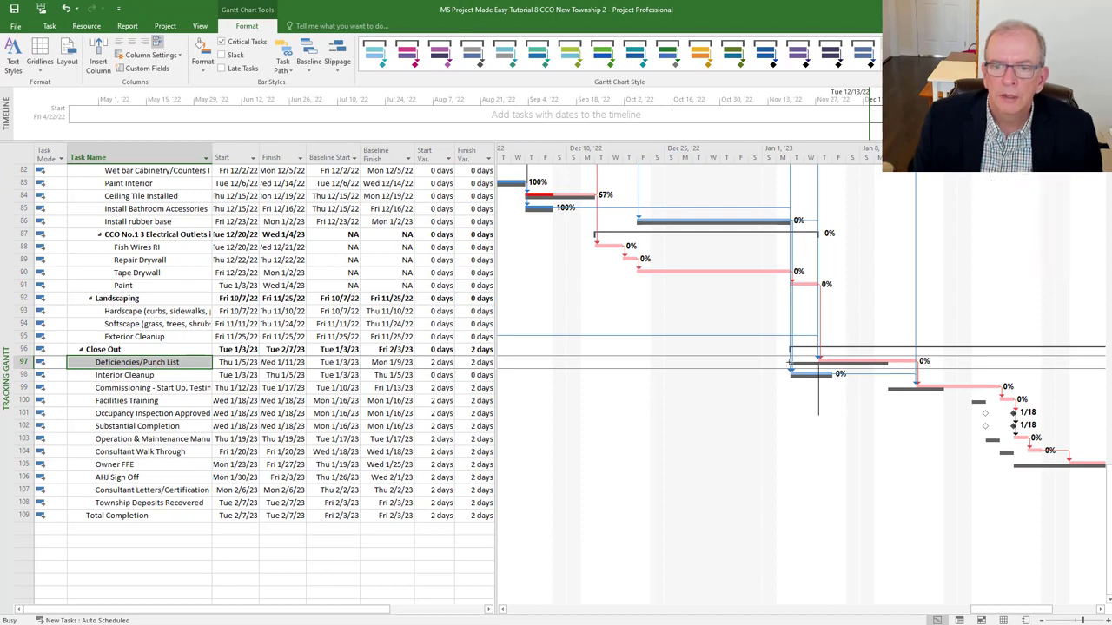
{"action": "left_click_drag", "start_coordinate": [787, 395], "coordinate": [791, 418]}
{"action": "left_click", "coordinate": [1000, 59]}
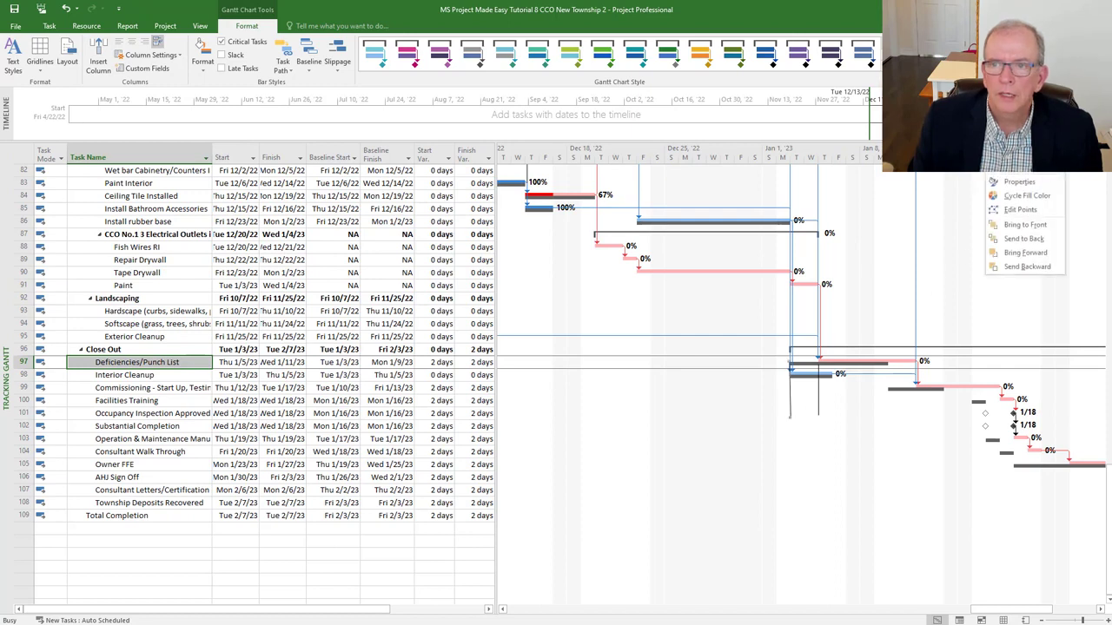
{"action": "left_click", "coordinate": [1013, 95]}
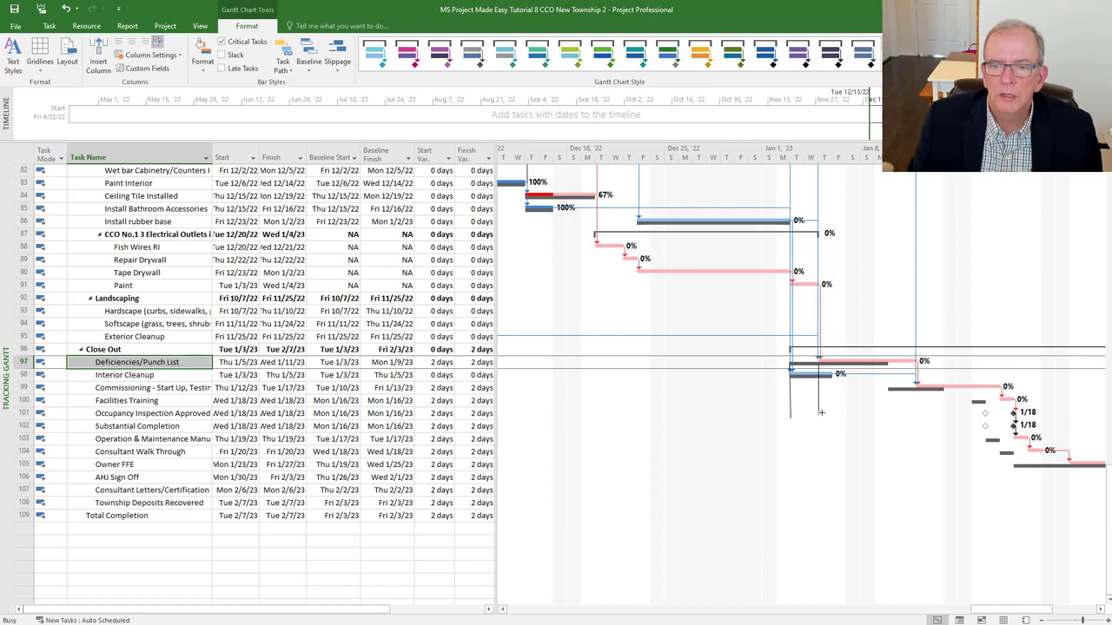
{"action": "left_click_drag", "start_coordinate": [821, 412], "coordinate": [784, 411]}
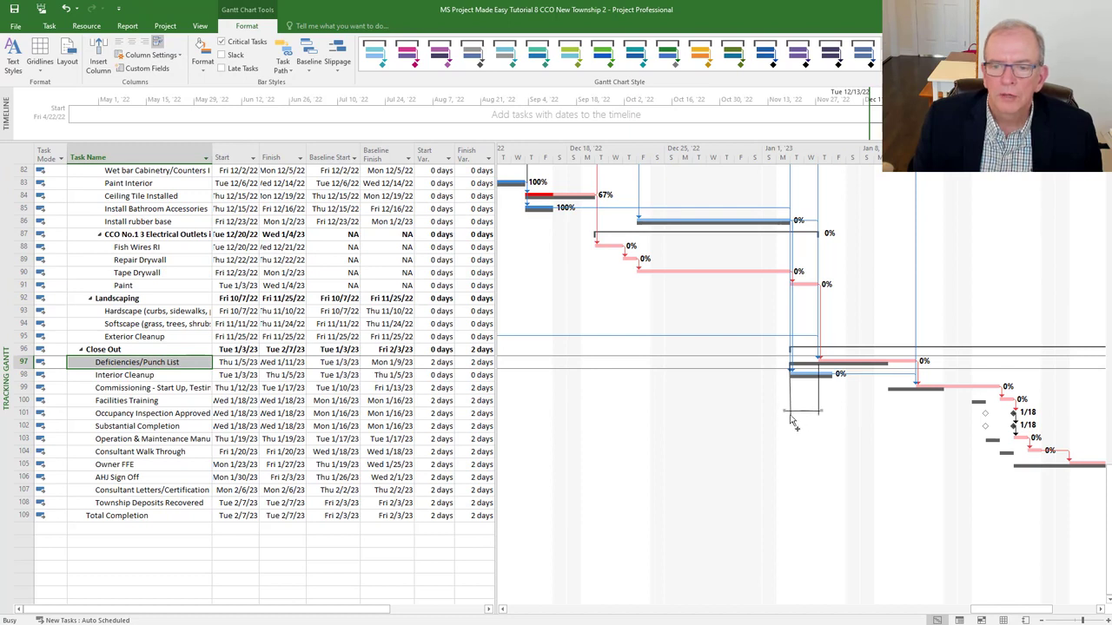
- Draw a text box below the line near row 101
{"action": "right_click", "coordinate": [987, 177]}
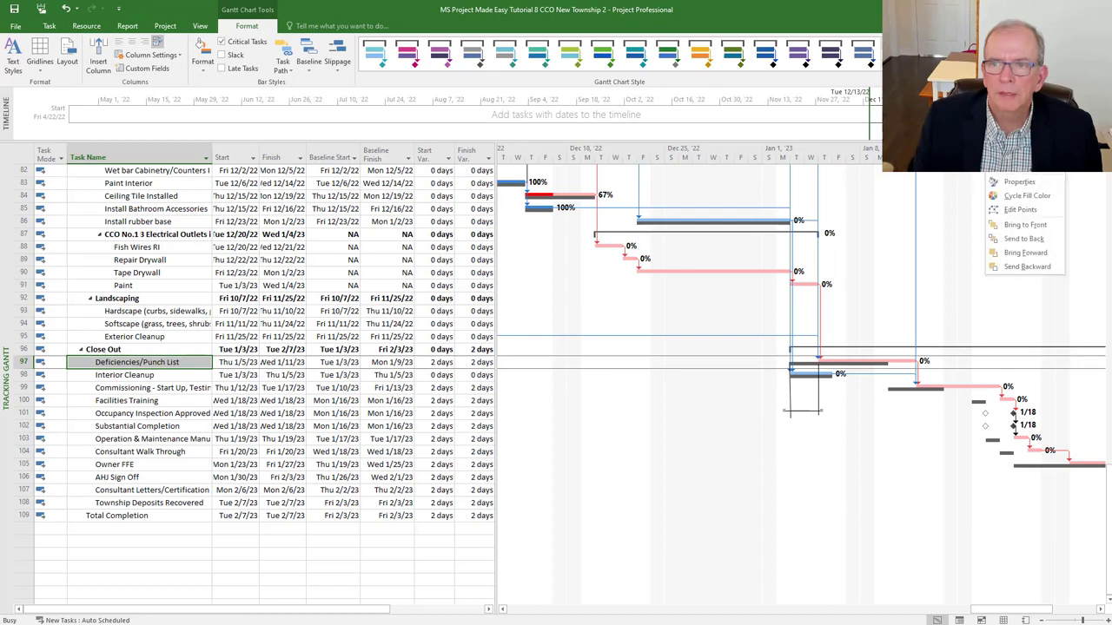
{"action": "left_click", "coordinate": [1018, 168]}
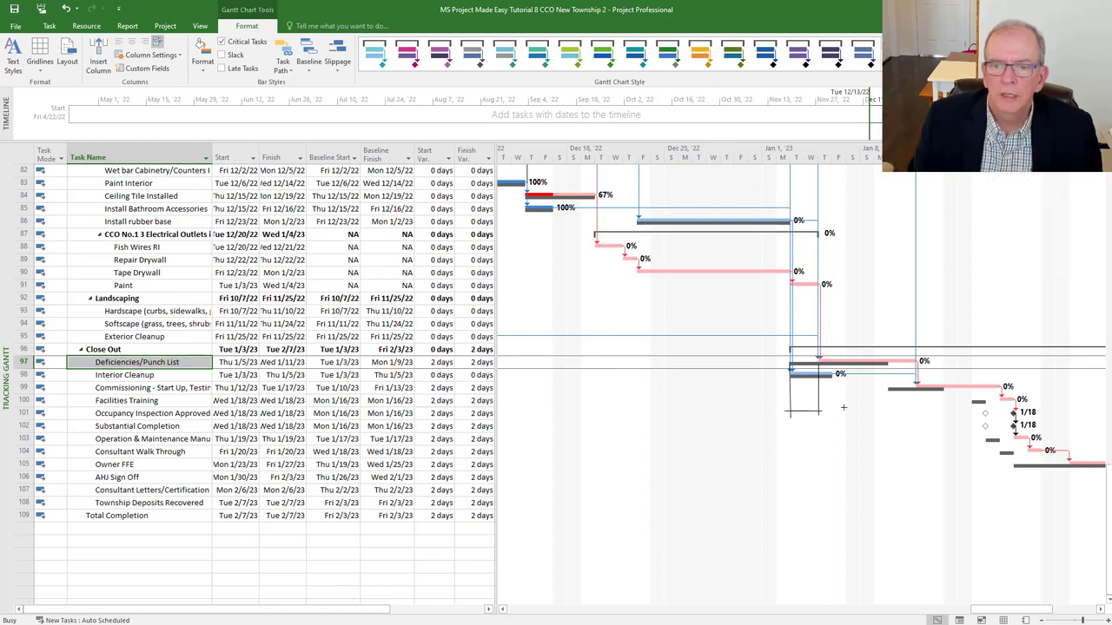
{"action": "left_click_drag", "start_coordinate": [782, 415], "coordinate": [890, 471]}
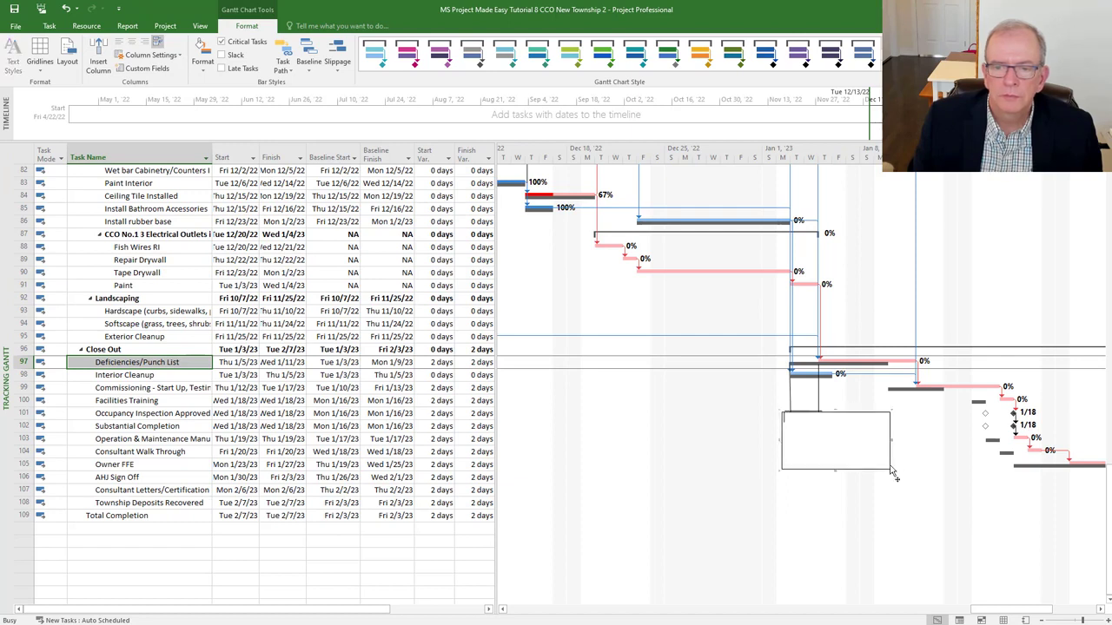
- Type 'CCO No.1 Delays the Project by 2 working days. Activity is 7 days of float before it impacts the project.'
{"action": "type", "text": "C"}
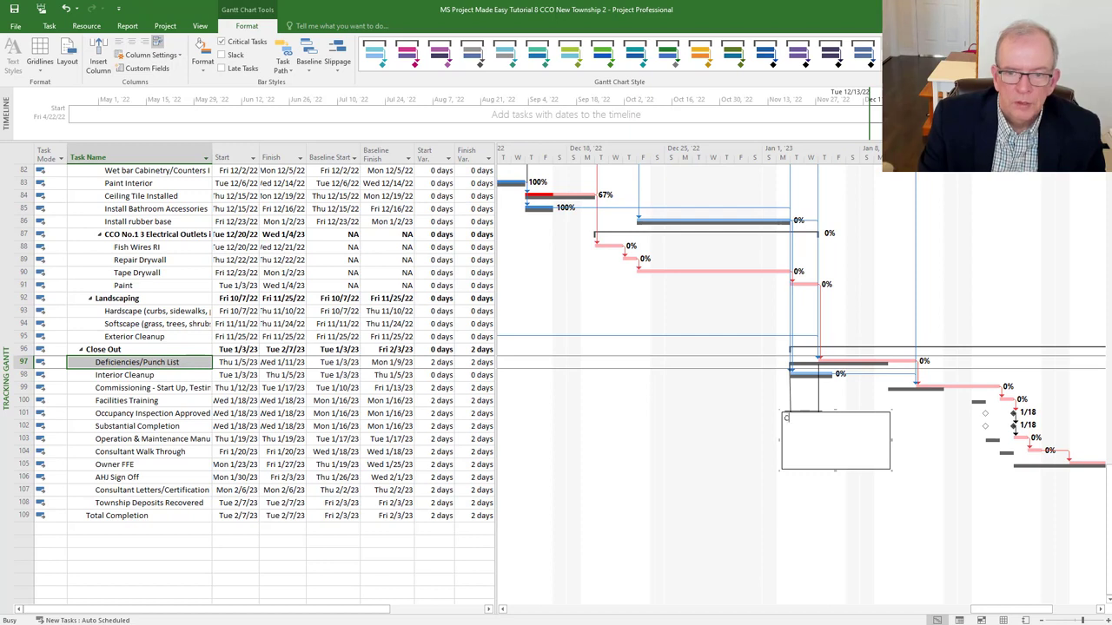
{"action": "type", "text": "CO N"}
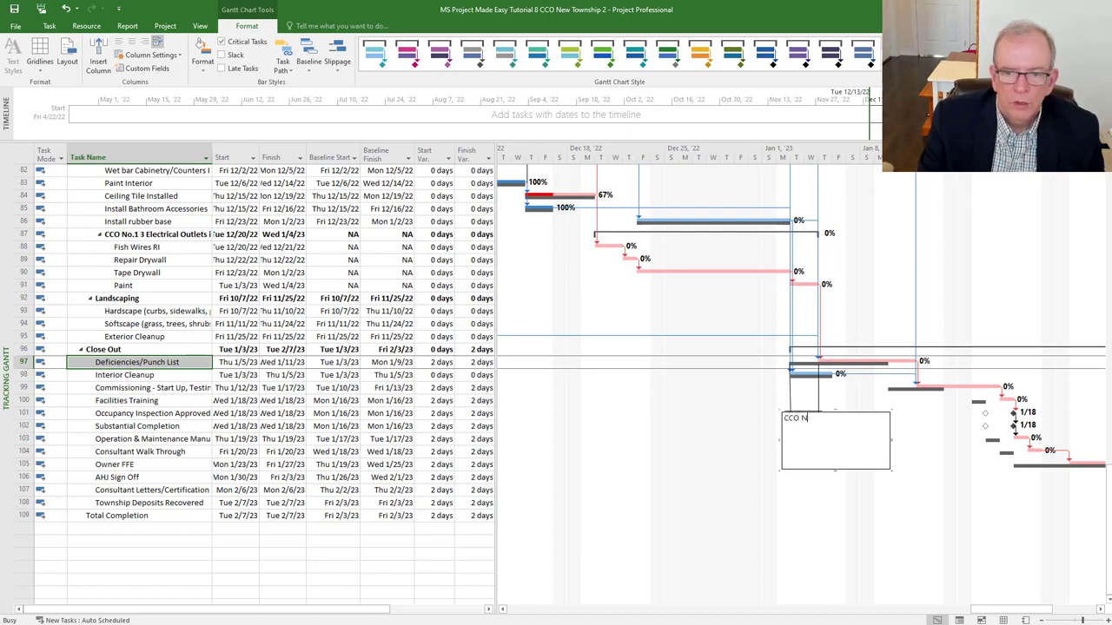
{"action": "type", "text": "o.1"}
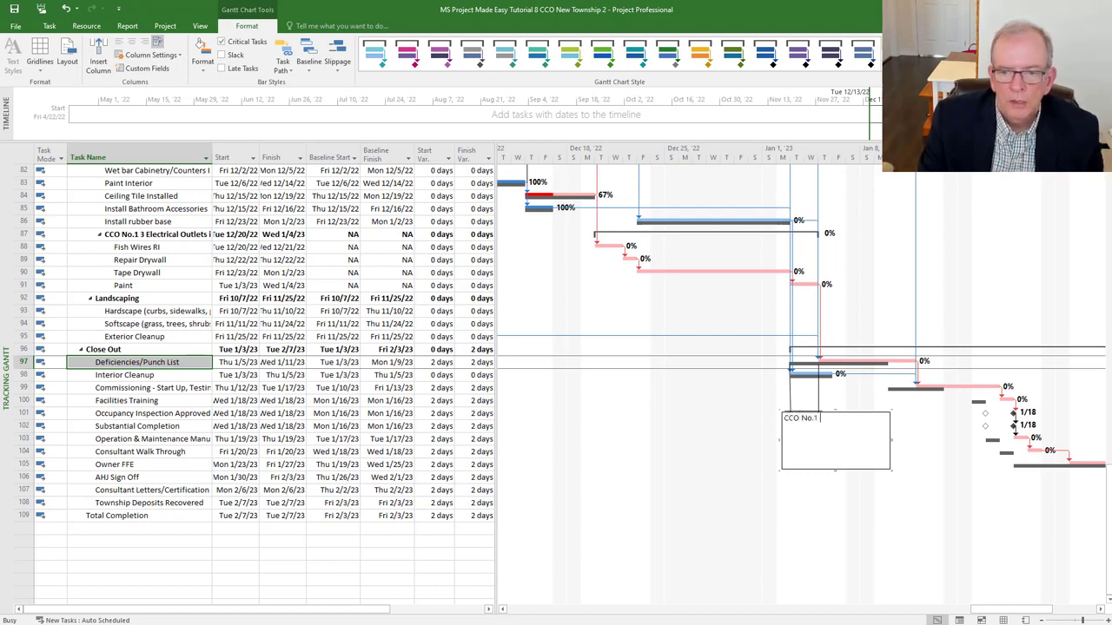
{"action": "type", "text": " Delays the Projec"}
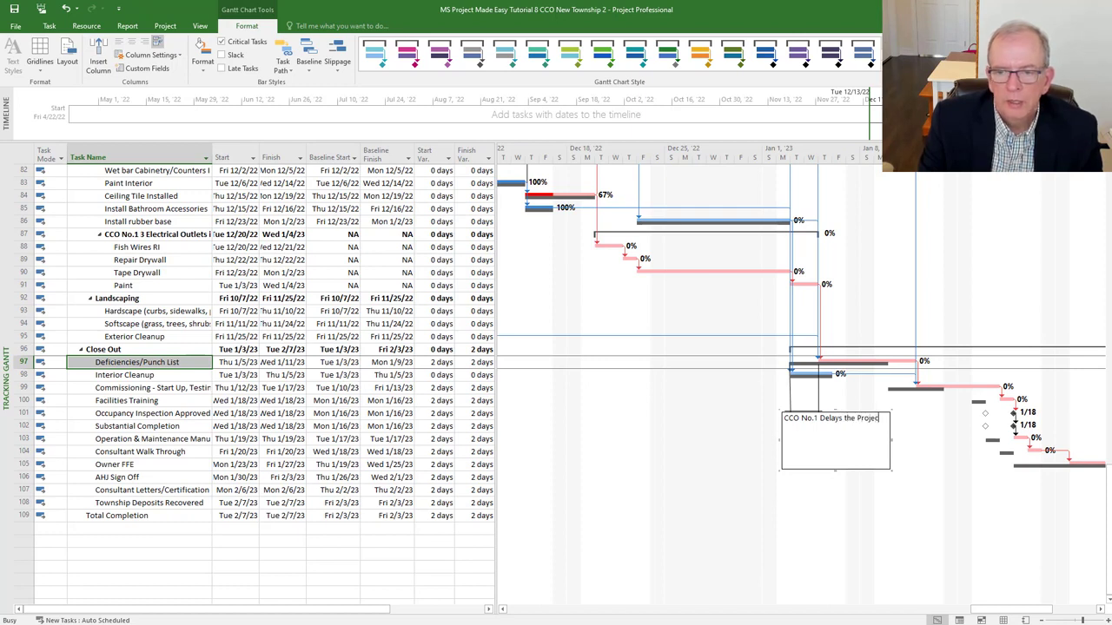
{"action": "type", "text": "t by 2 working days"}
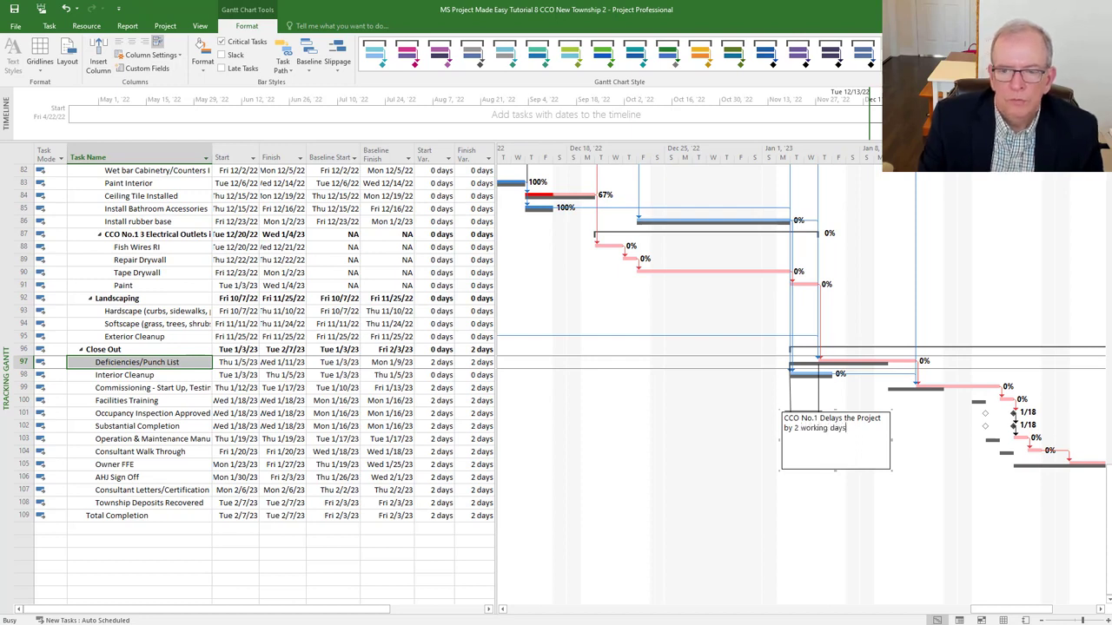
{"action": "type", "text": ".  "}
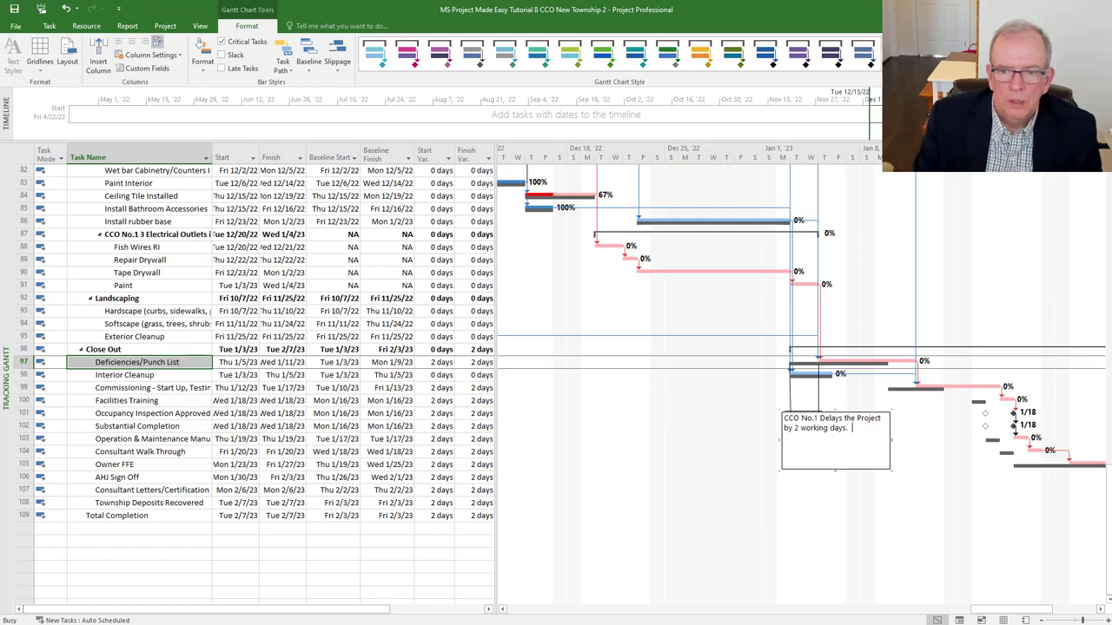
{"action": "type", "text": "Acti"}
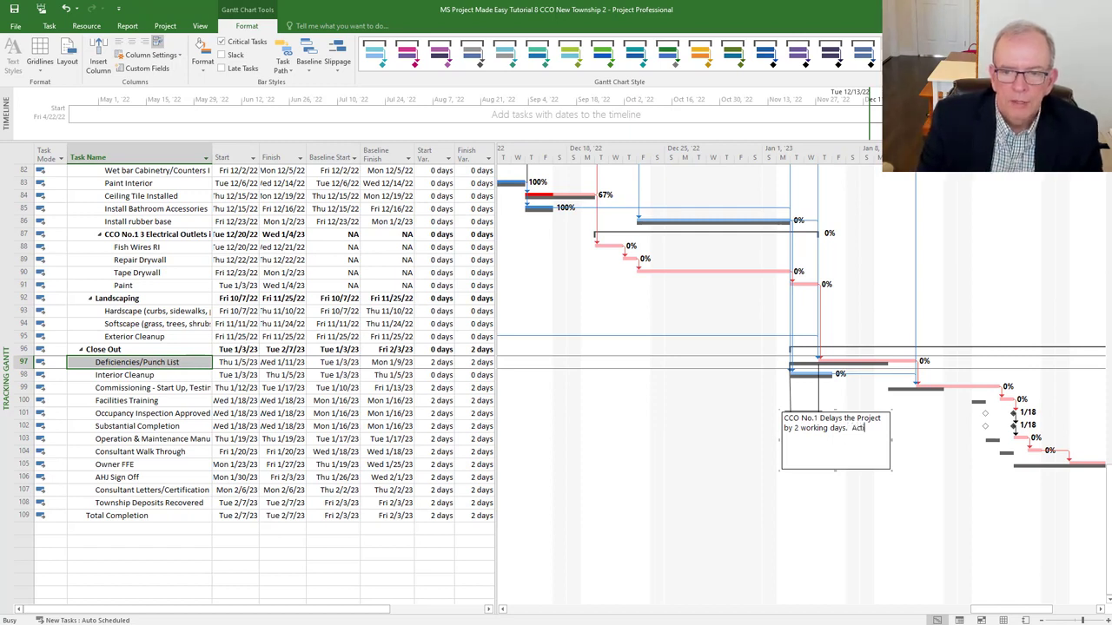
{"action": "type", "text": "vity is 7"}
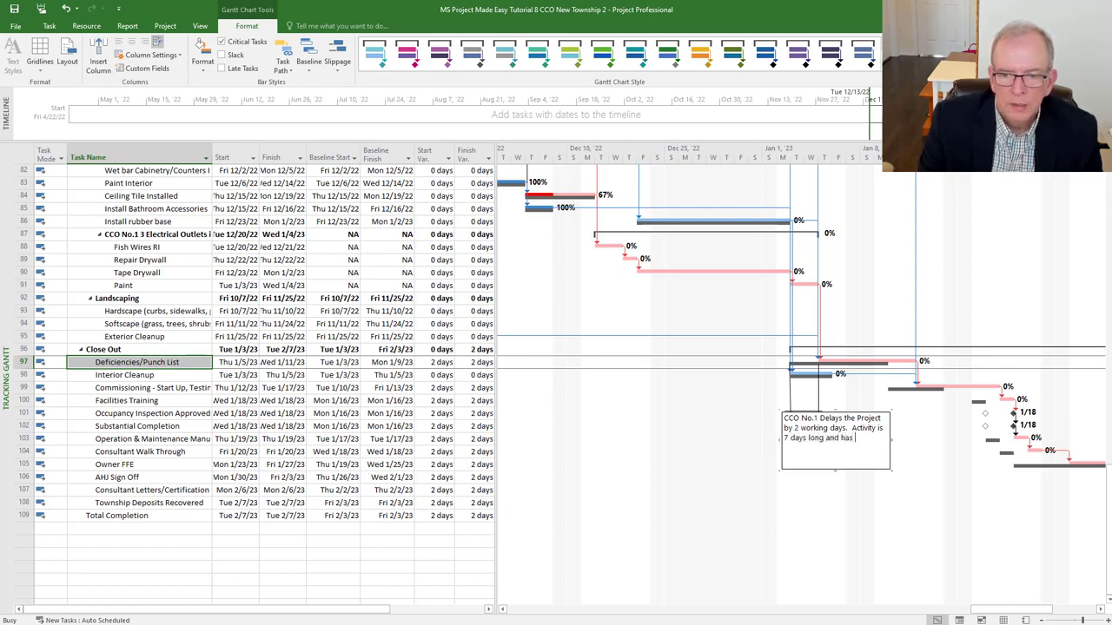
{"action": "type", "text": "days"}
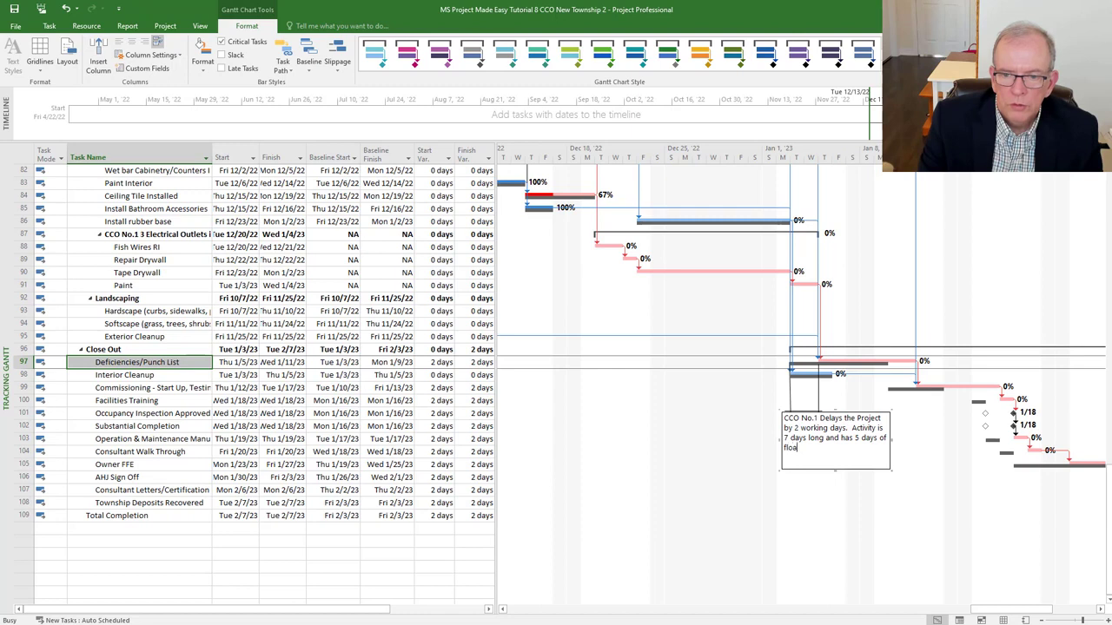
{"action": "type", "text": "of"}
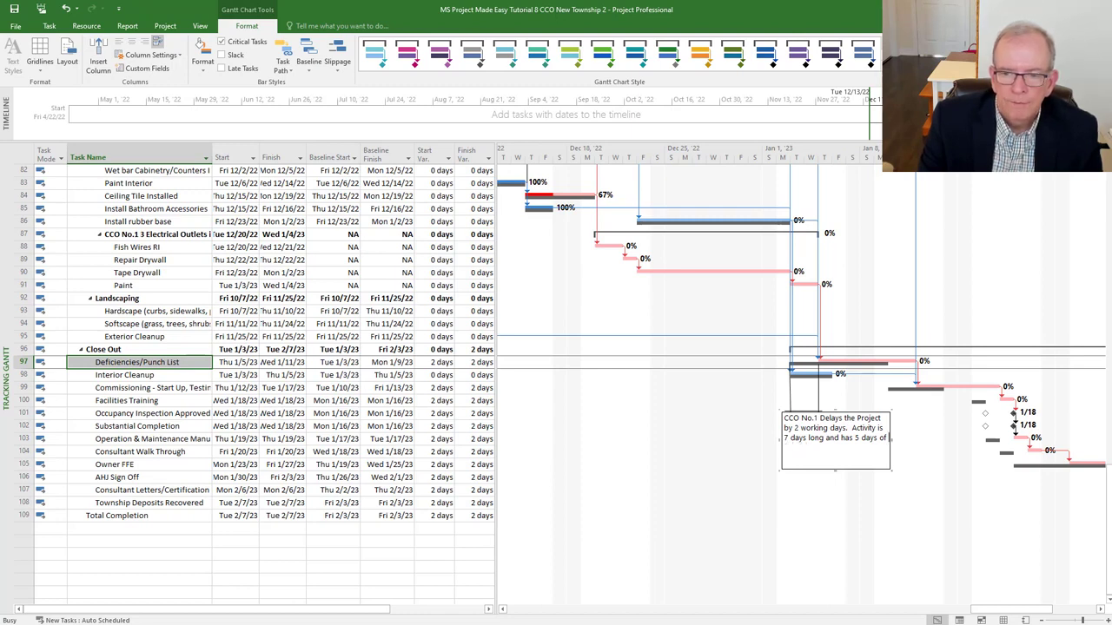
{"action": "type", "text": " float before it"}
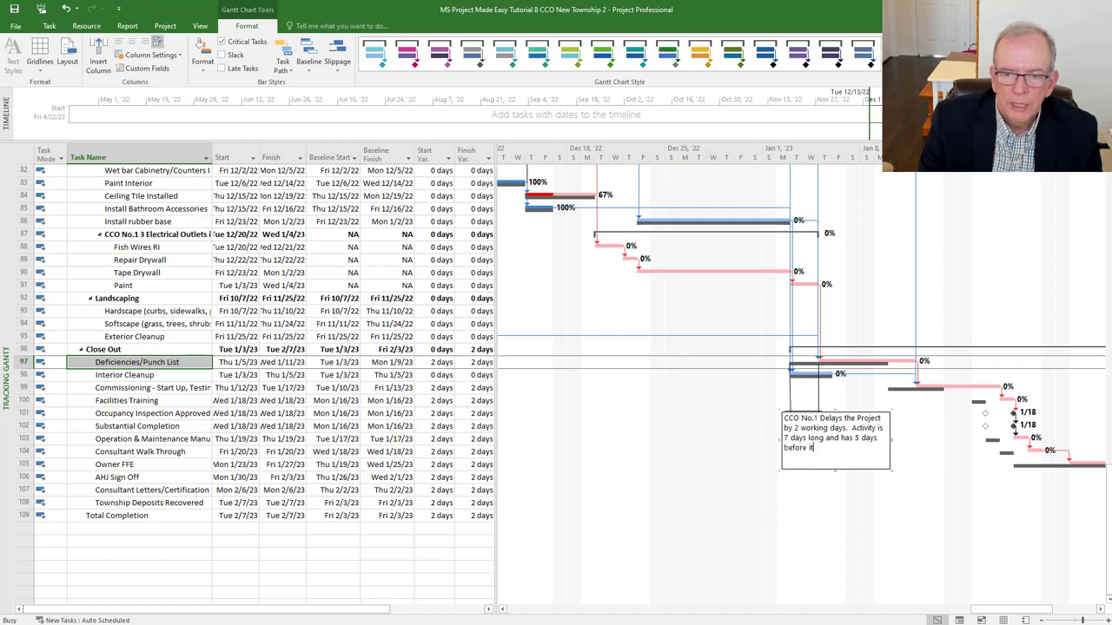
{"action": "type", "text": " impacts the project"}
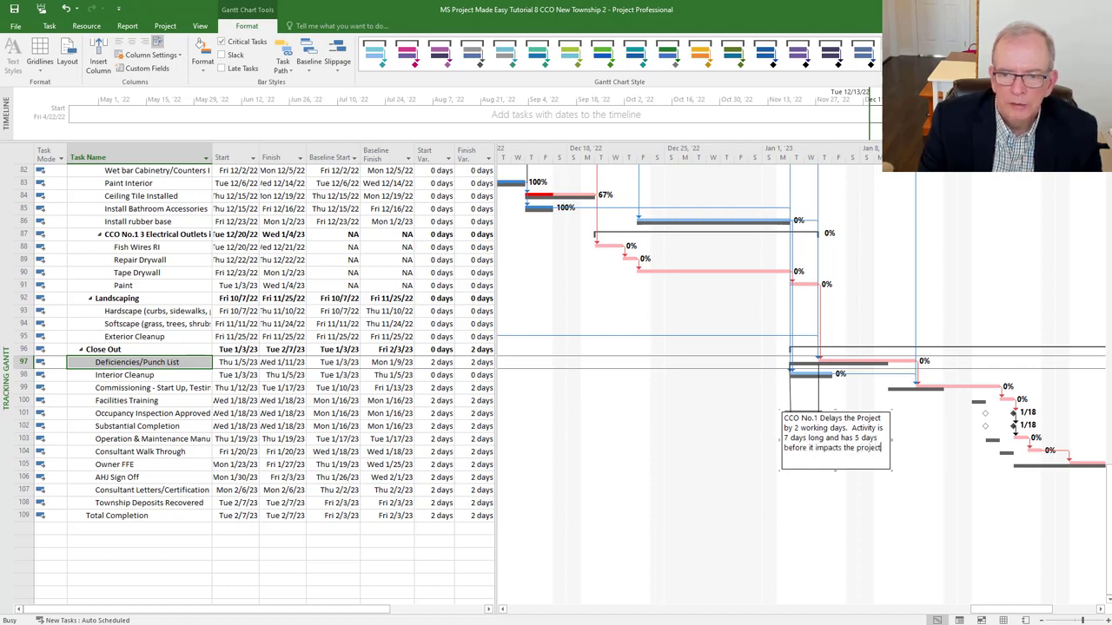
{"action": "type", "text": "."}
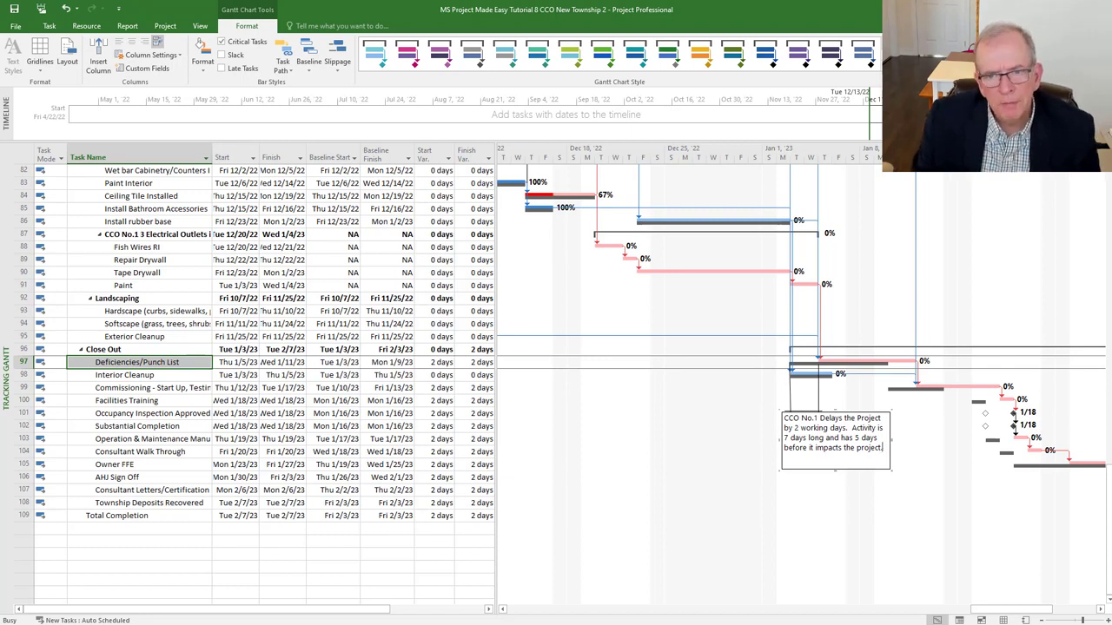
{"action": "left_click", "coordinate": [753, 223]}
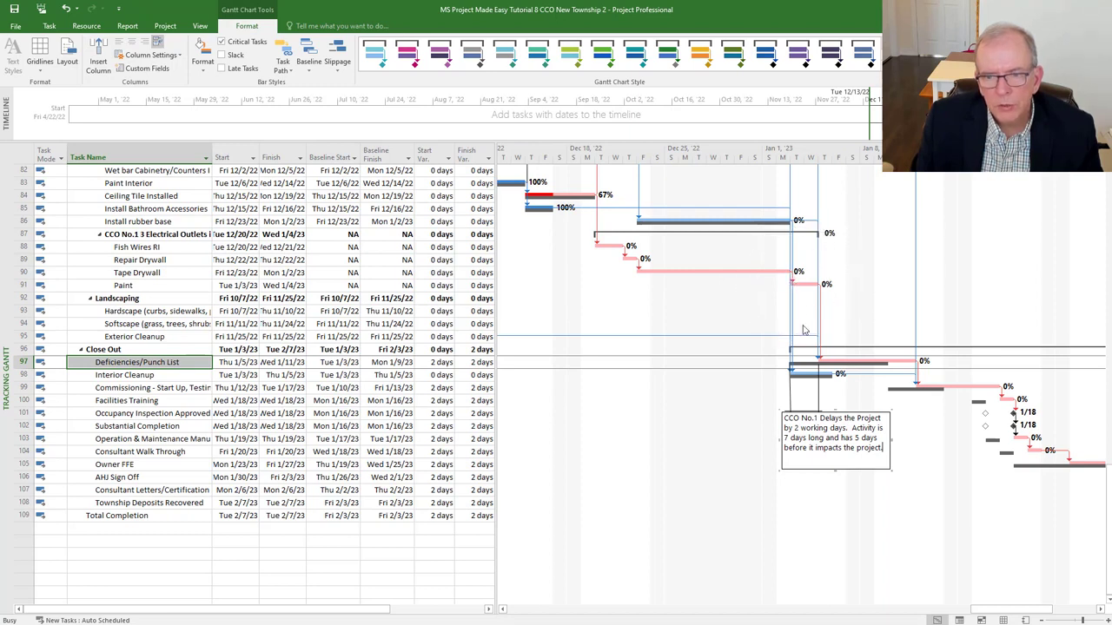
{"action": "mouse_move", "coordinate": [817, 369]}
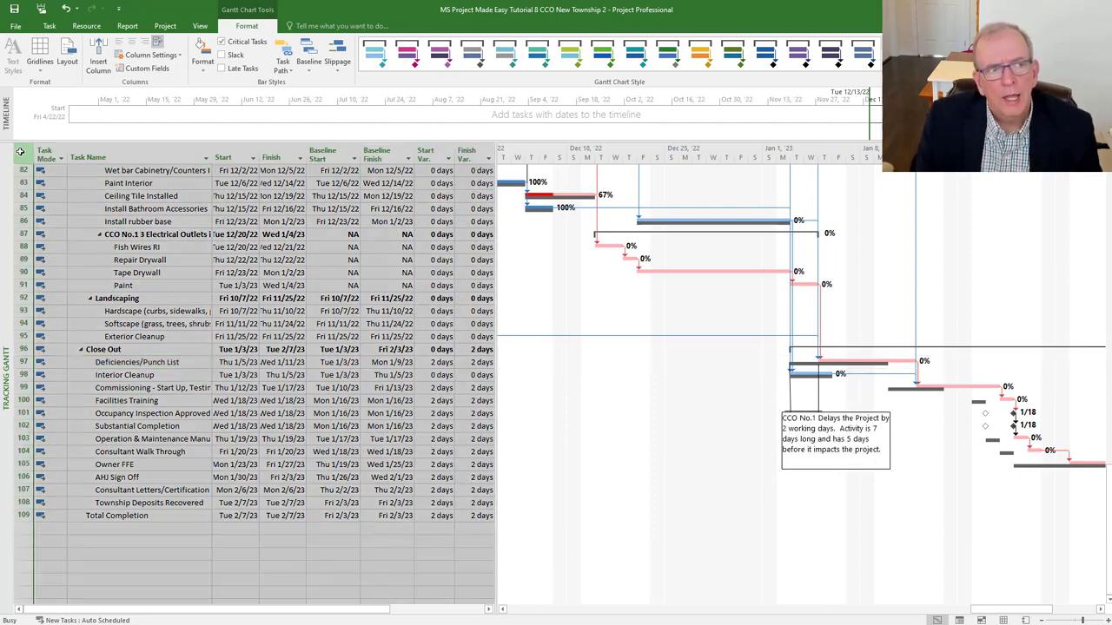
{"action": "left_click", "coordinate": [20, 152]}
{"action": "right_click", "coordinate": [19, 152]}
{"action": "left_click", "coordinate": [39, 174]}
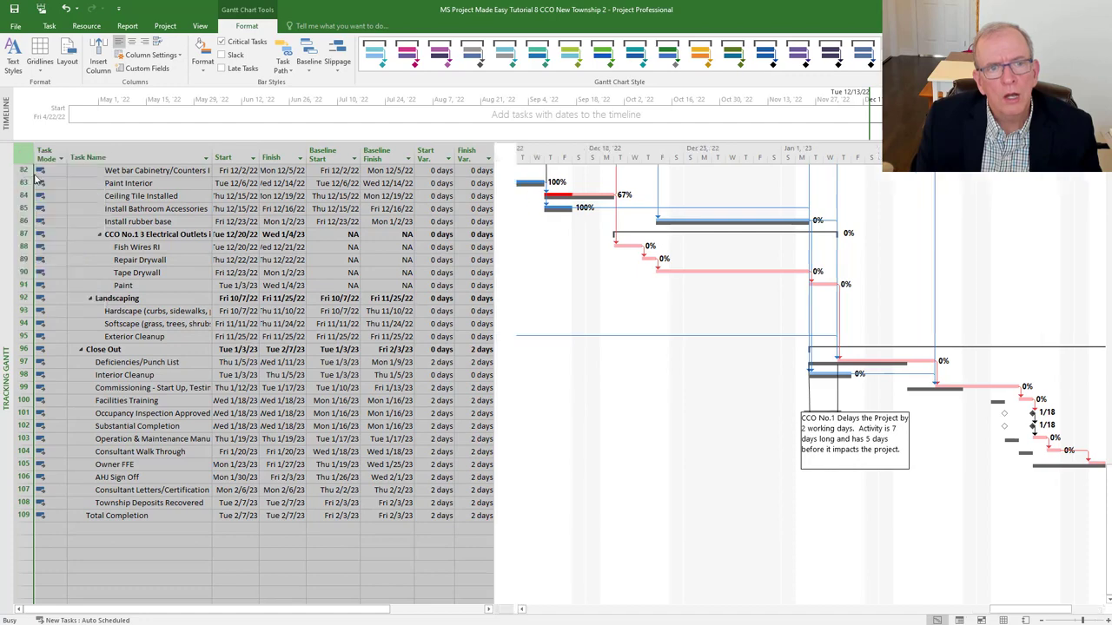
{"action": "left_click", "coordinate": [404, 172]}
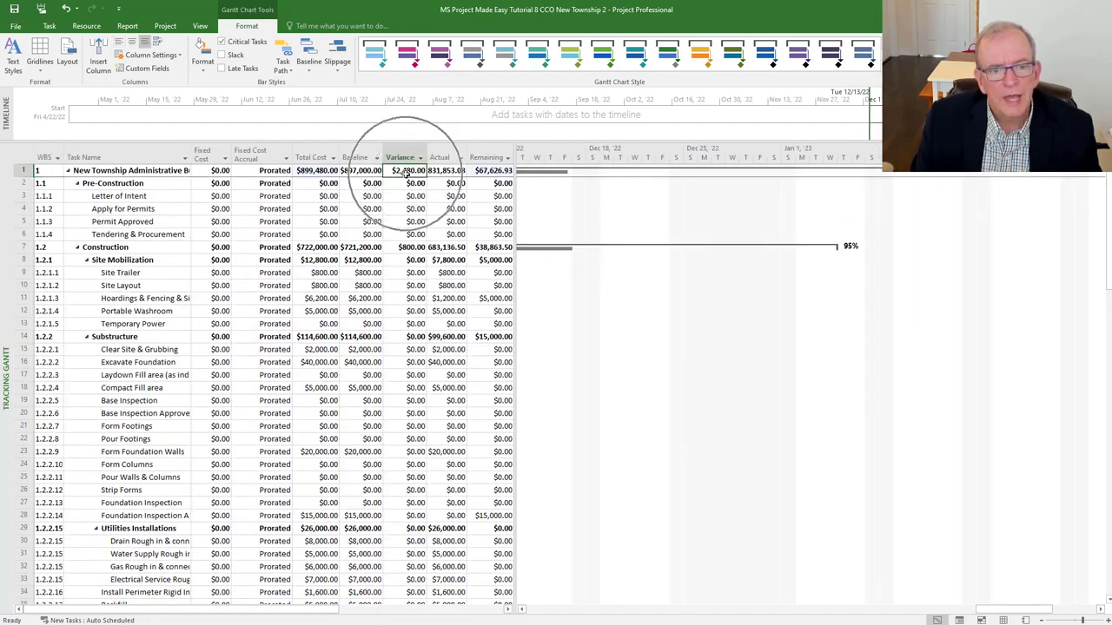
{"action": "scroll", "coordinate": [403, 177], "scroll_direction": "down", "scroll_amount": 6}
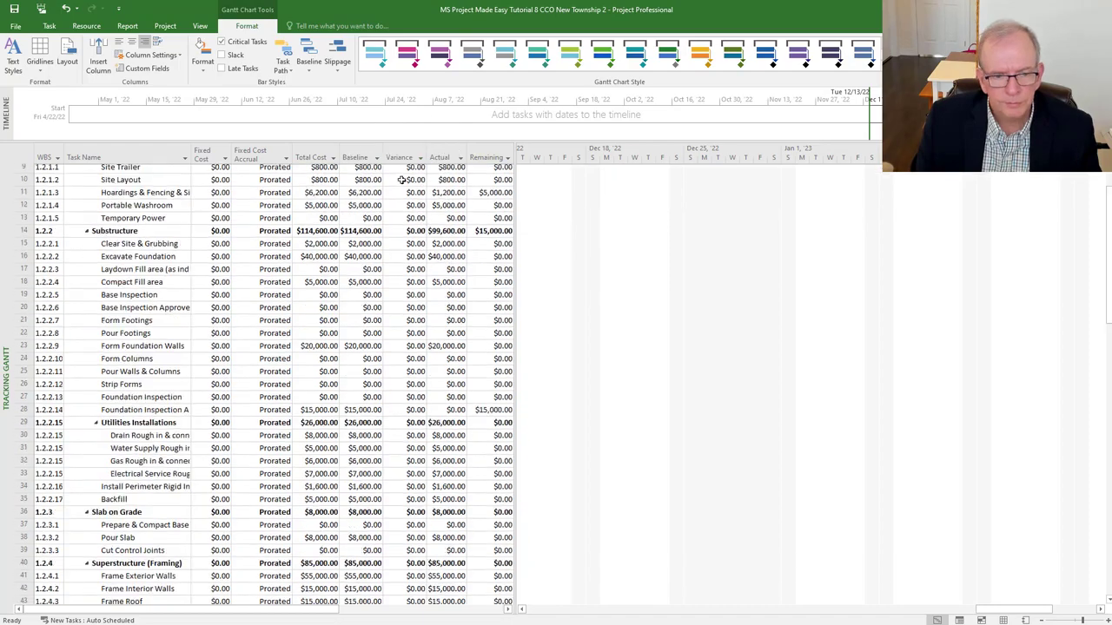
{"action": "scroll", "coordinate": [401, 180], "scroll_direction": "down", "scroll_amount": 5}
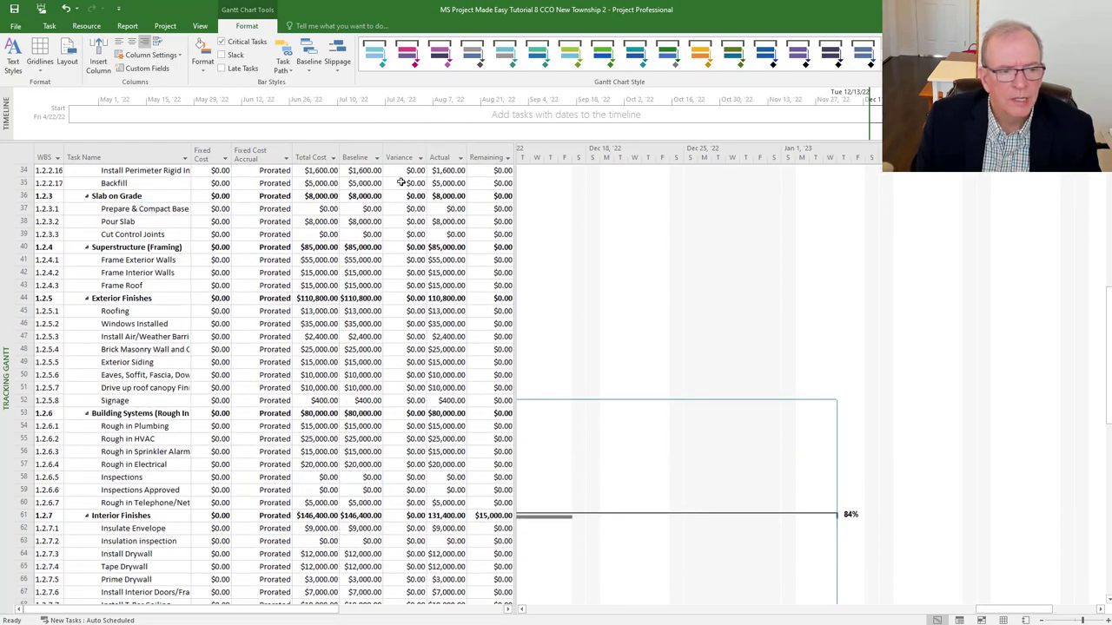
{"action": "scroll", "coordinate": [400, 183], "scroll_direction": "down", "scroll_amount": 10}
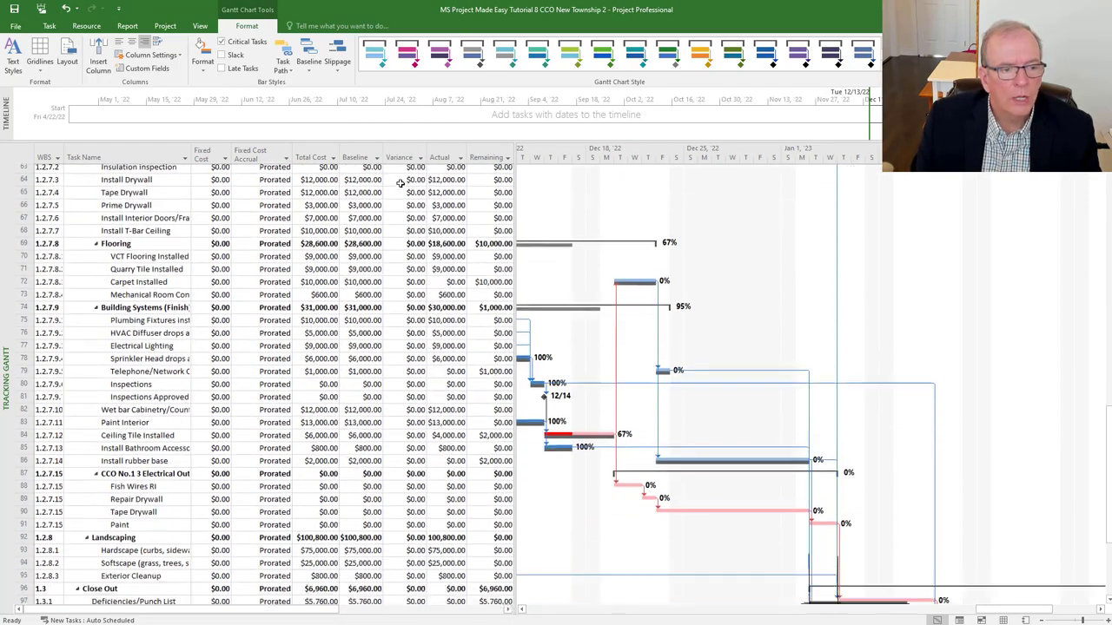
{"action": "scroll", "coordinate": [401, 182], "scroll_direction": "down", "scroll_amount": 1}
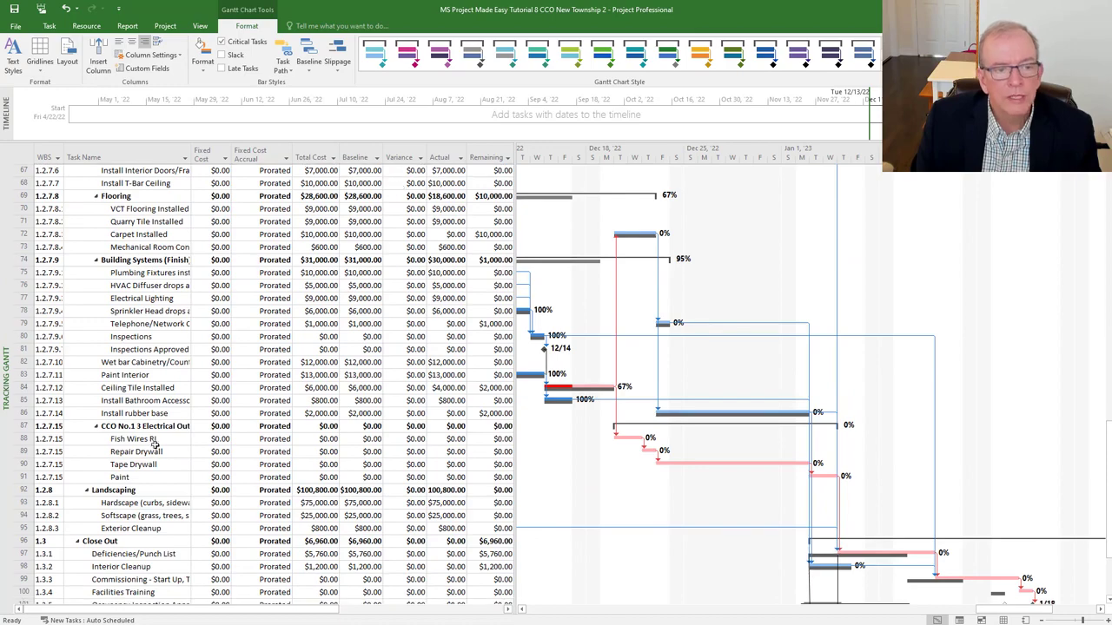
{"action": "scroll", "coordinate": [161, 427], "scroll_direction": "up", "scroll_amount": 7}
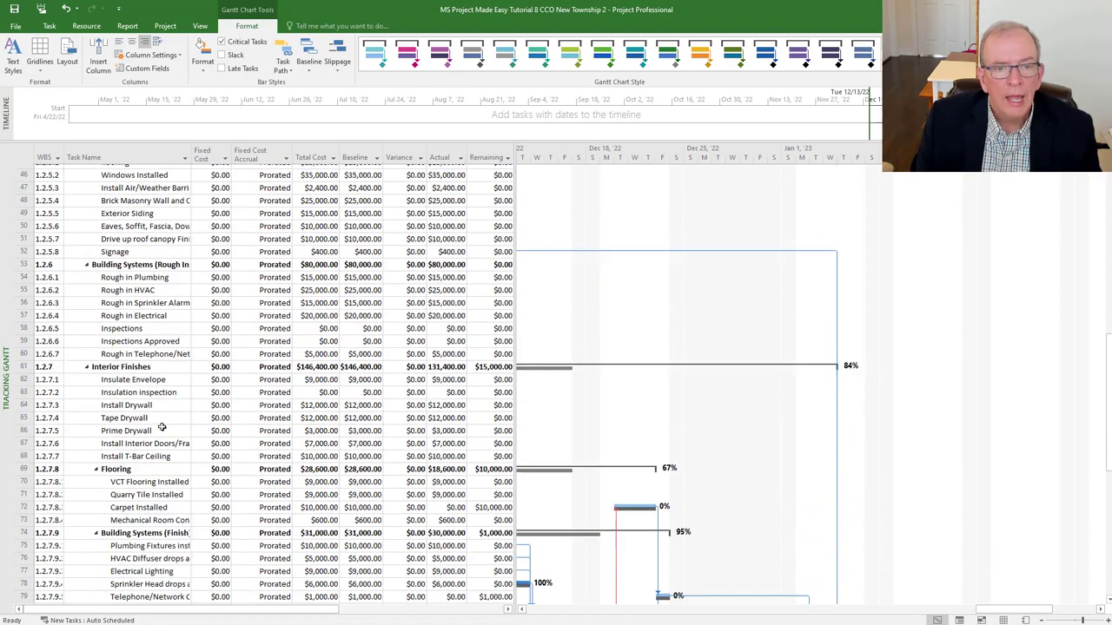
{"action": "scroll", "coordinate": [161, 426], "scroll_direction": "up", "scroll_amount": 15}
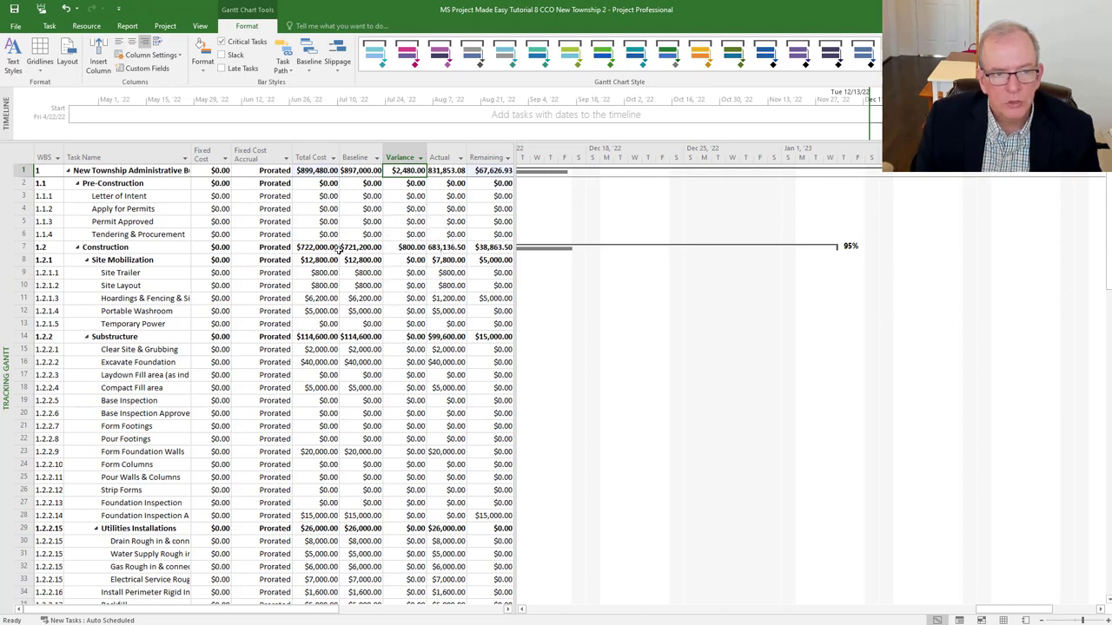
- Open the Resource Sheet and apply its Cost table
{"action": "right_click", "coordinate": [7, 324]}
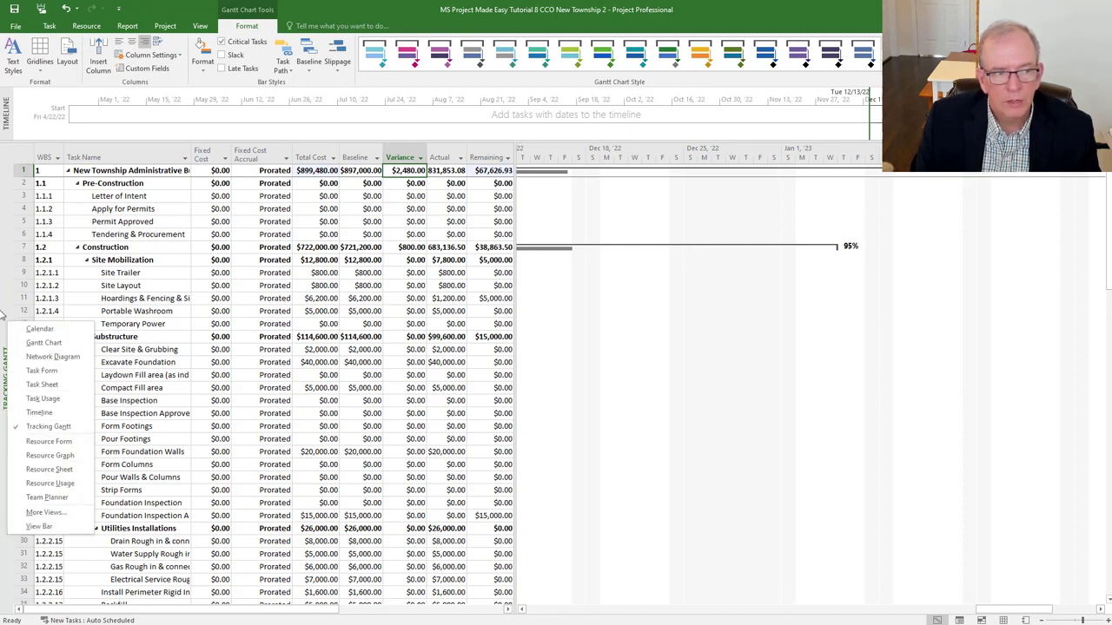
{"action": "left_click", "coordinate": [48, 470]}
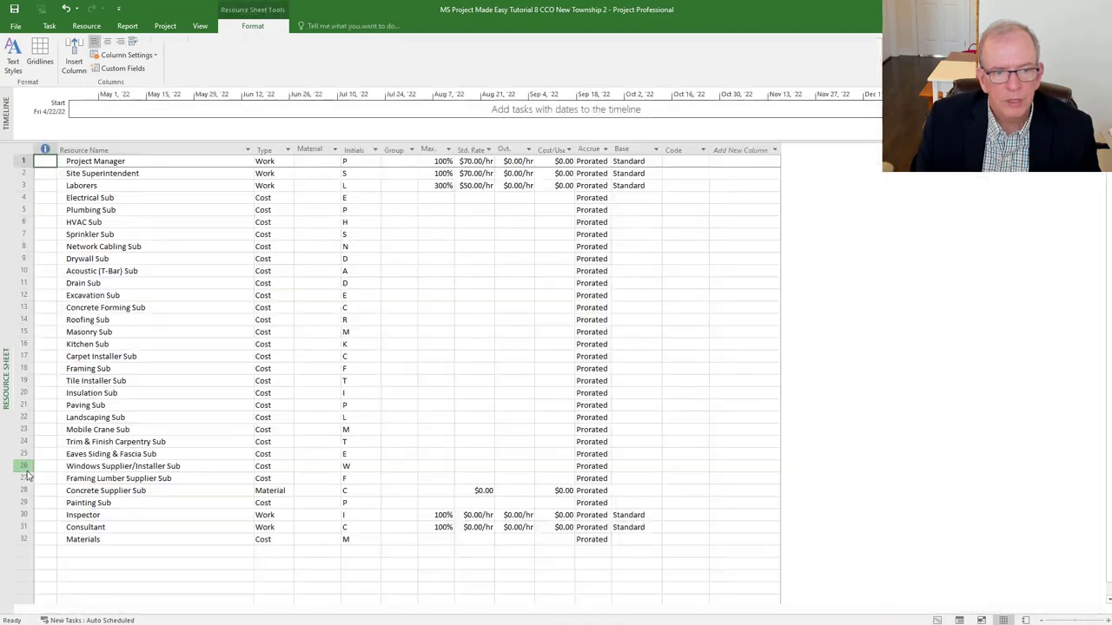
{"action": "left_click", "coordinate": [24, 149]}
{"action": "right_click", "coordinate": [25, 150]}
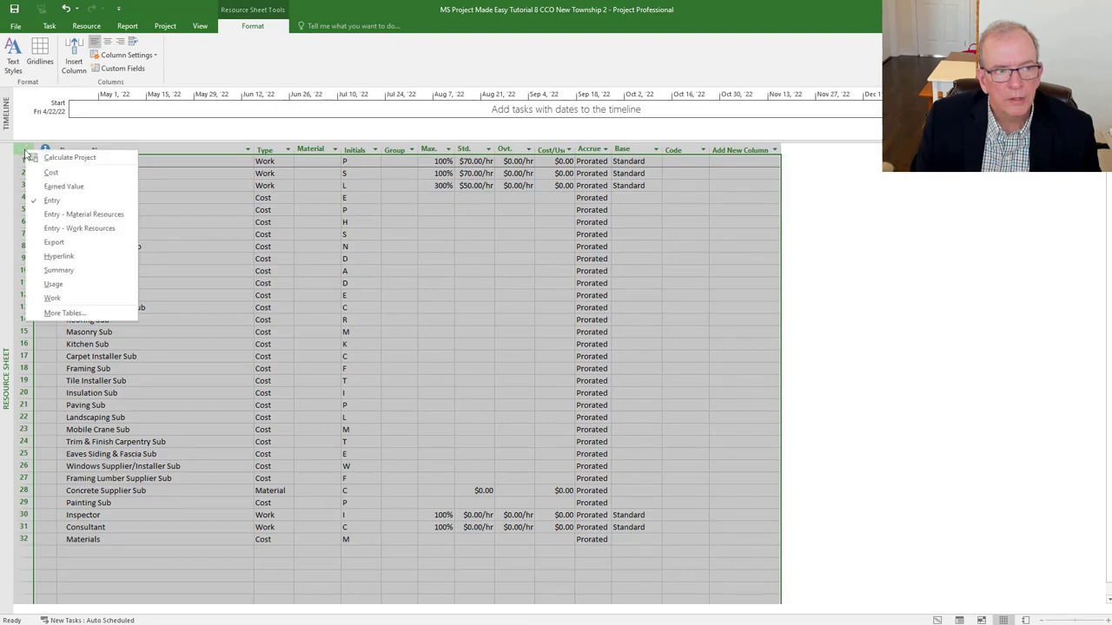
{"action": "left_click", "coordinate": [50, 173]}
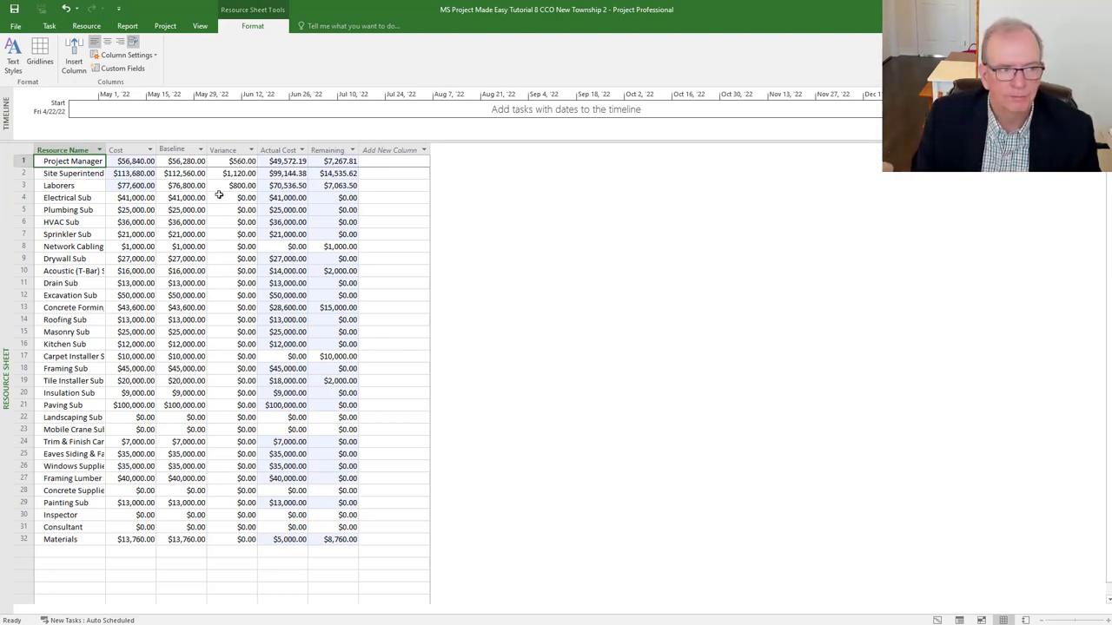
- Return to the Gantt Chart view and scroll down the task list
{"action": "right_click", "coordinate": [2, 242]}
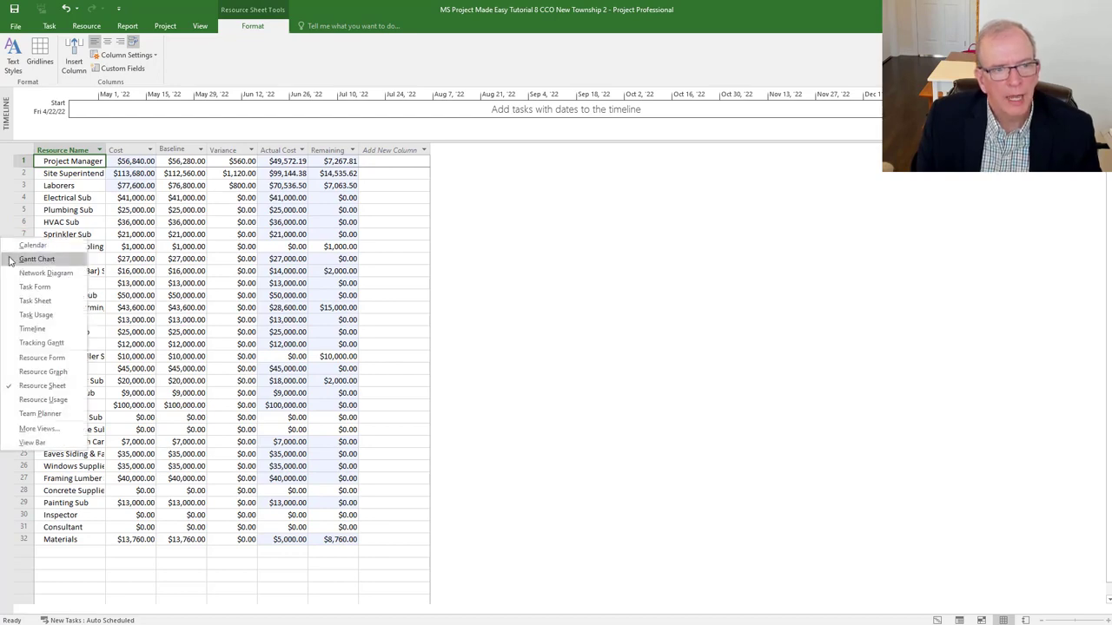
{"action": "left_click", "coordinate": [12, 259]}
{"action": "scroll", "coordinate": [453, 466], "scroll_direction": "down", "scroll_amount": 7}
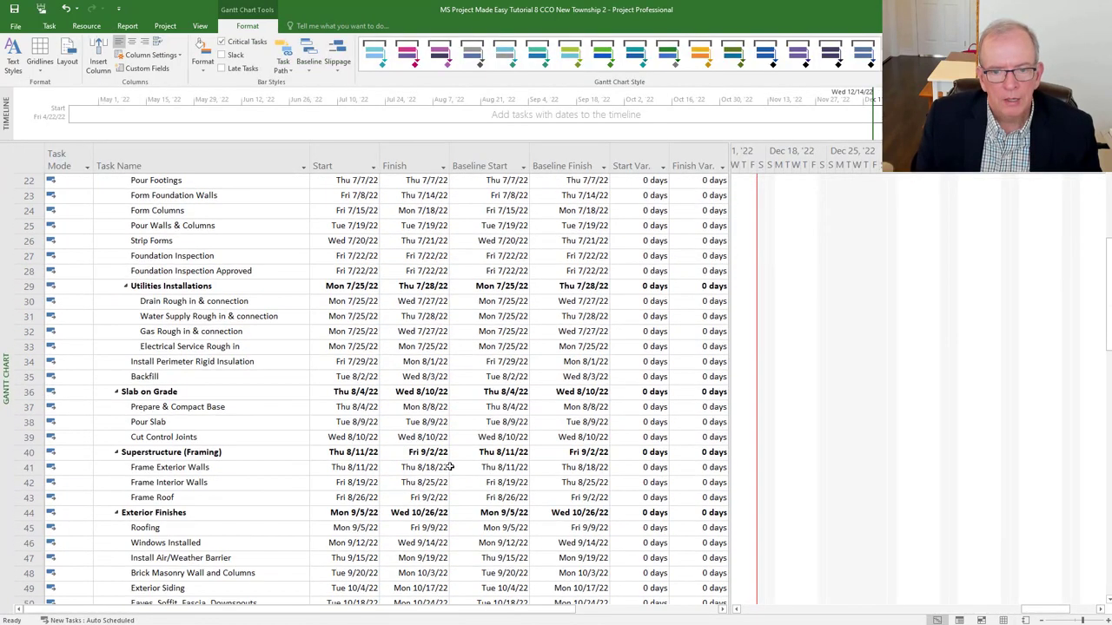
{"action": "scroll", "coordinate": [450, 466], "scroll_direction": "down", "scroll_amount": 18}
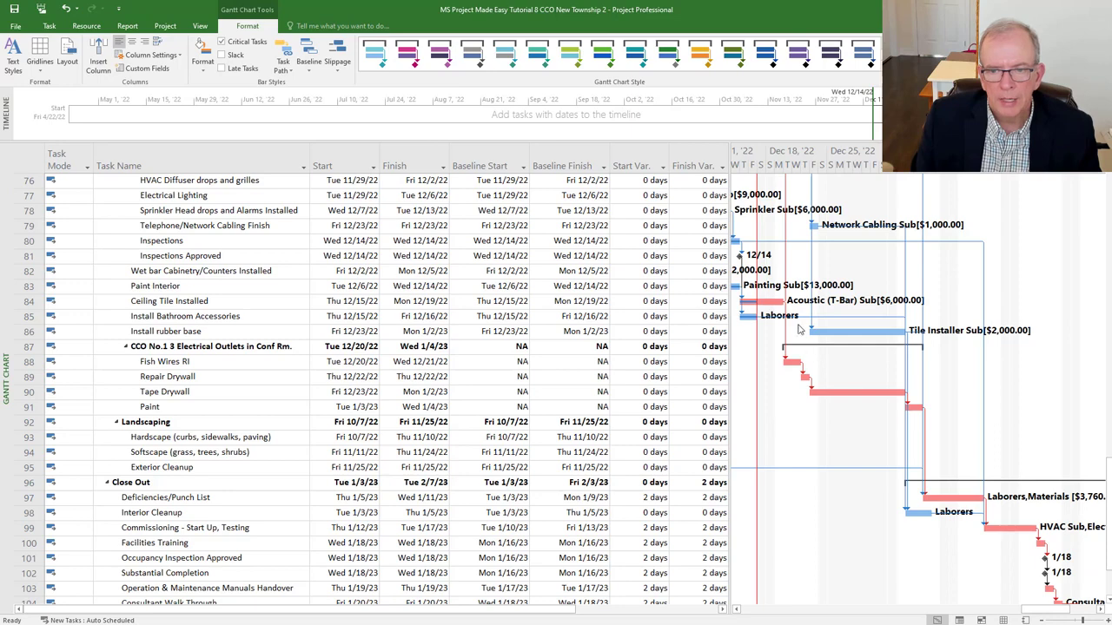
- Switch to the Tracking Gantt view and scroll down to the CCO No.1 rows showing $0.00 costs
{"action": "scroll", "coordinate": [640, 341], "scroll_direction": "down", "scroll_amount": 1}
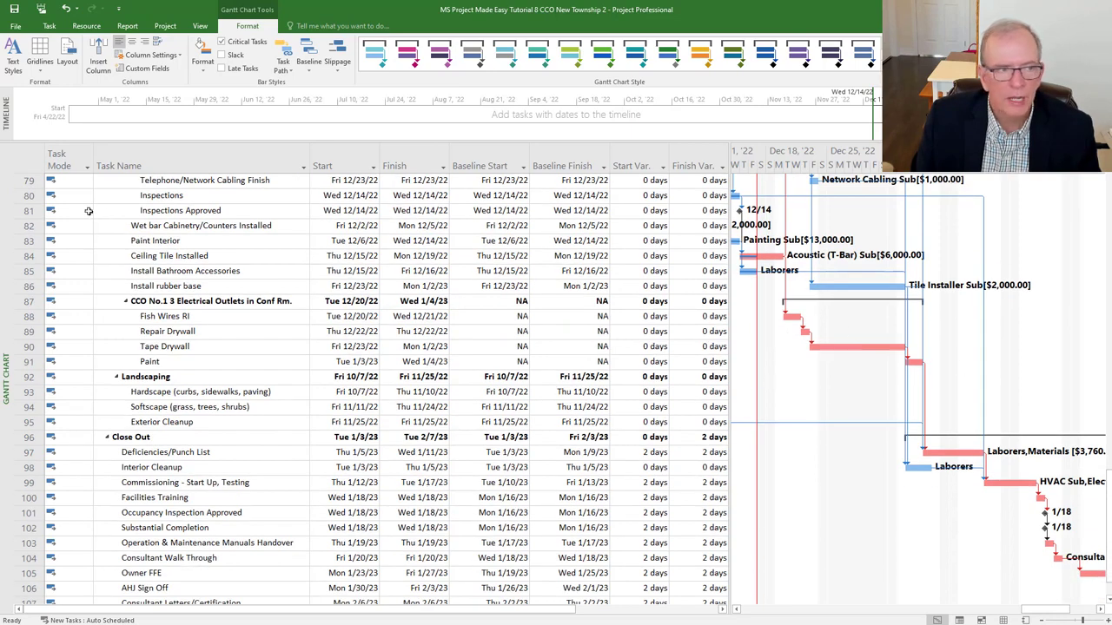
{"action": "left_click", "coordinate": [23, 161]}
{"action": "right_click", "coordinate": [23, 160]}
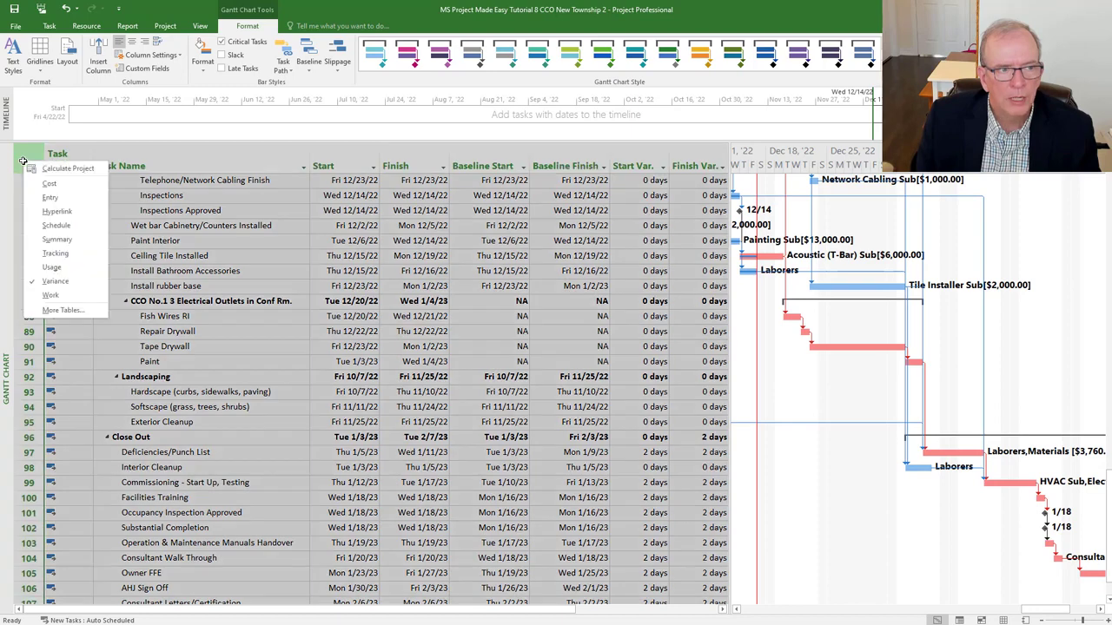
{"action": "left_click", "coordinate": [3, 220]}
{"action": "right_click", "coordinate": [3, 219]}
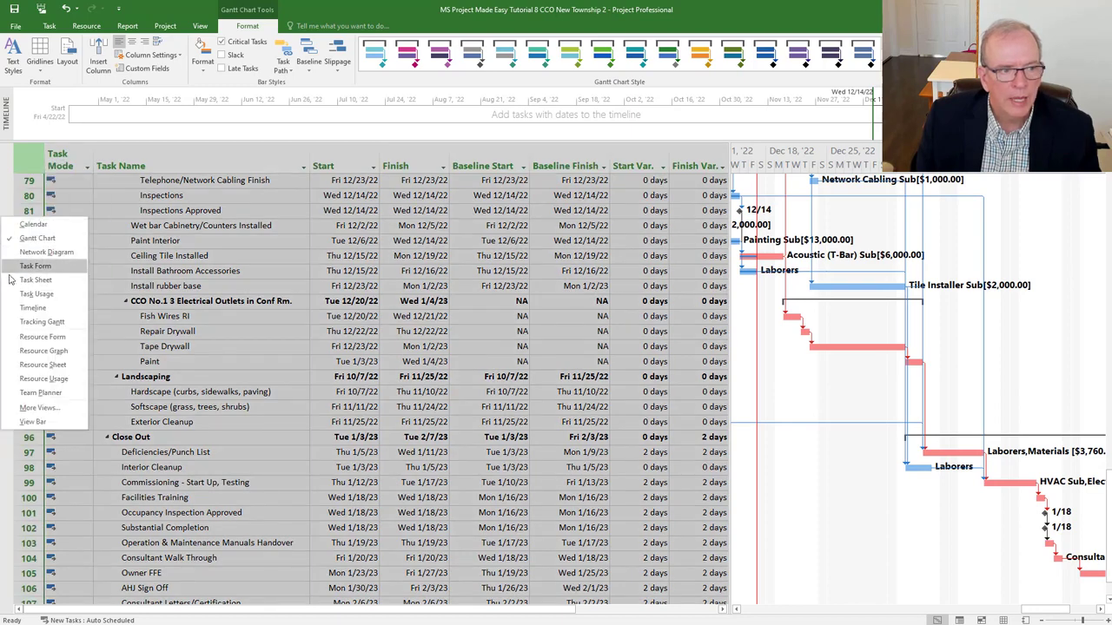
{"action": "left_click", "coordinate": [26, 321]}
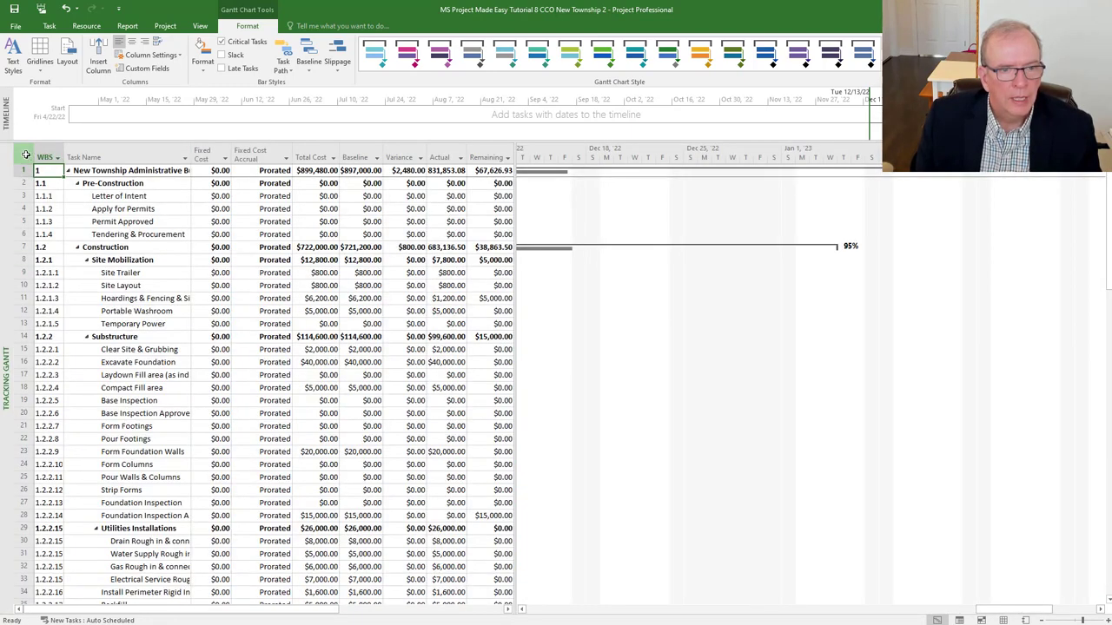
{"action": "left_click", "coordinate": [26, 156]}
{"action": "left_click", "coordinate": [249, 488]}
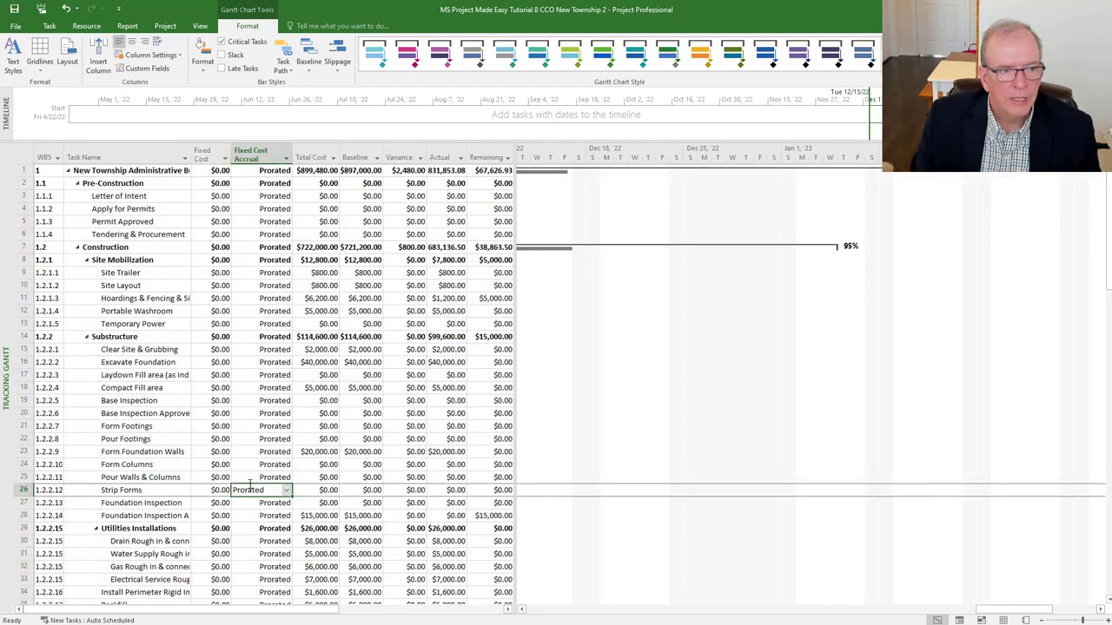
{"action": "scroll", "coordinate": [249, 486], "scroll_direction": "down", "scroll_amount": 9}
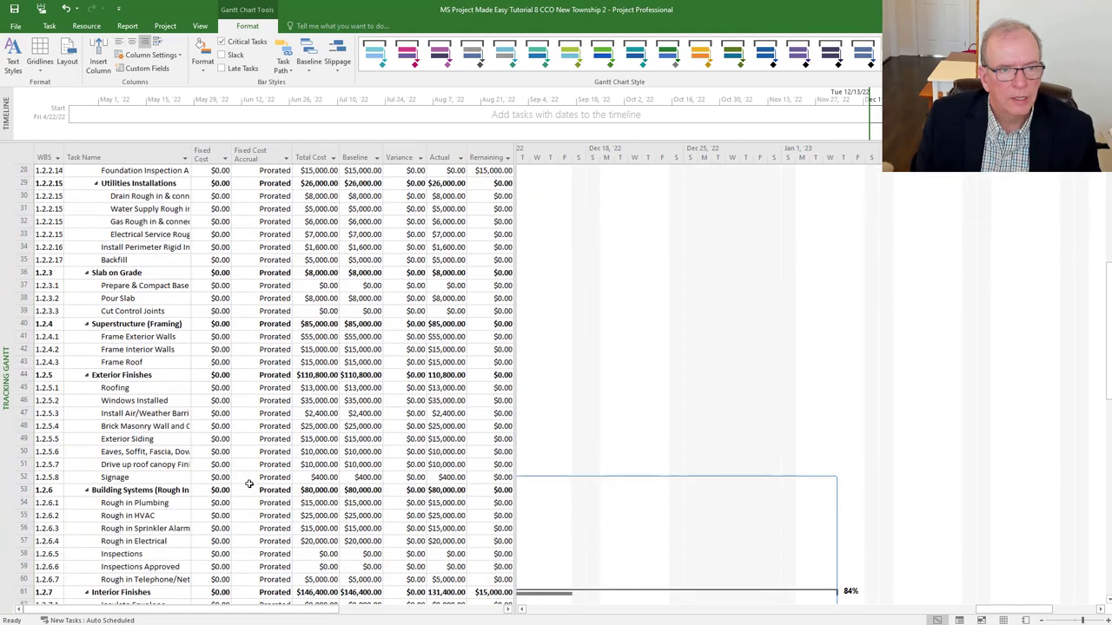
{"action": "scroll", "coordinate": [241, 474], "scroll_direction": "down", "scroll_amount": 4}
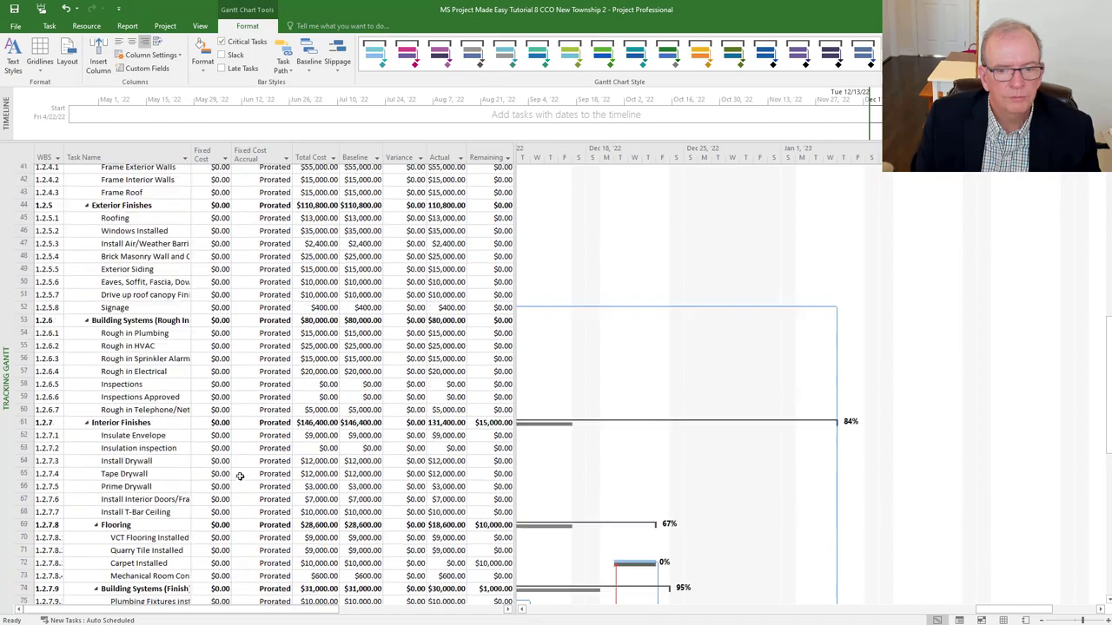
{"action": "scroll", "coordinate": [240, 475], "scroll_direction": "down", "scroll_amount": 8}
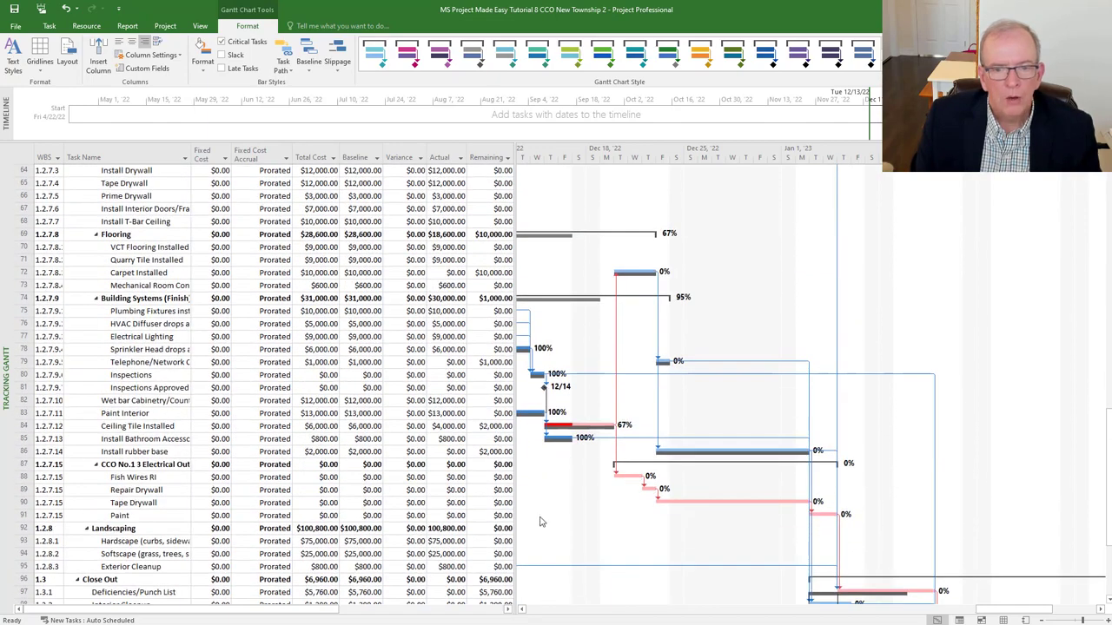
{"action": "scroll", "coordinate": [587, 420], "scroll_direction": "down", "scroll_amount": 4}
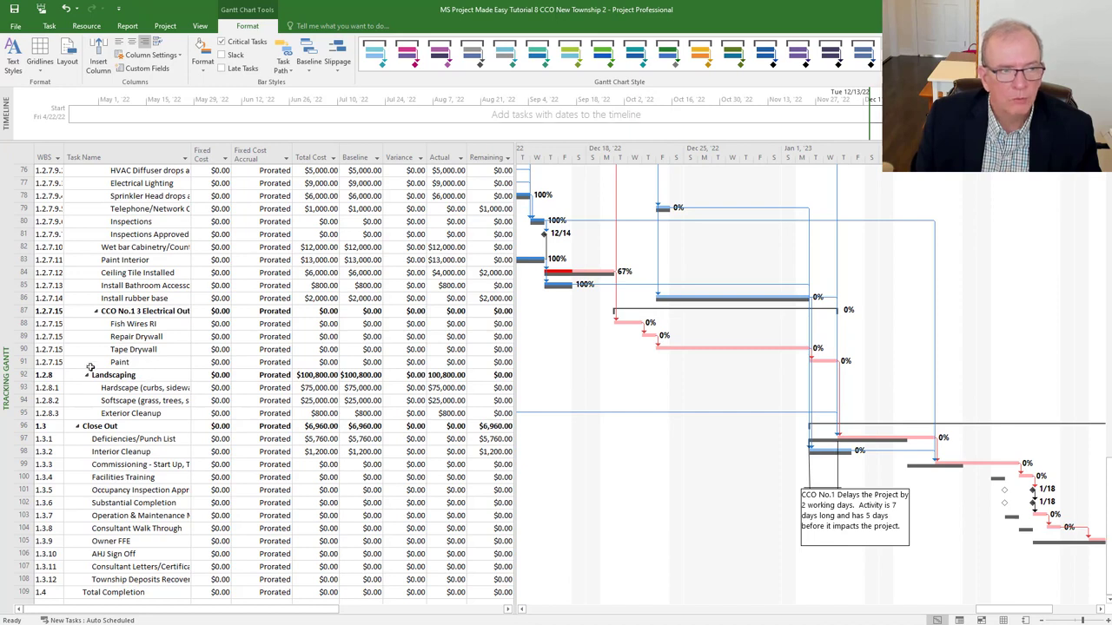
{"action": "left_click", "coordinate": [86, 26]}
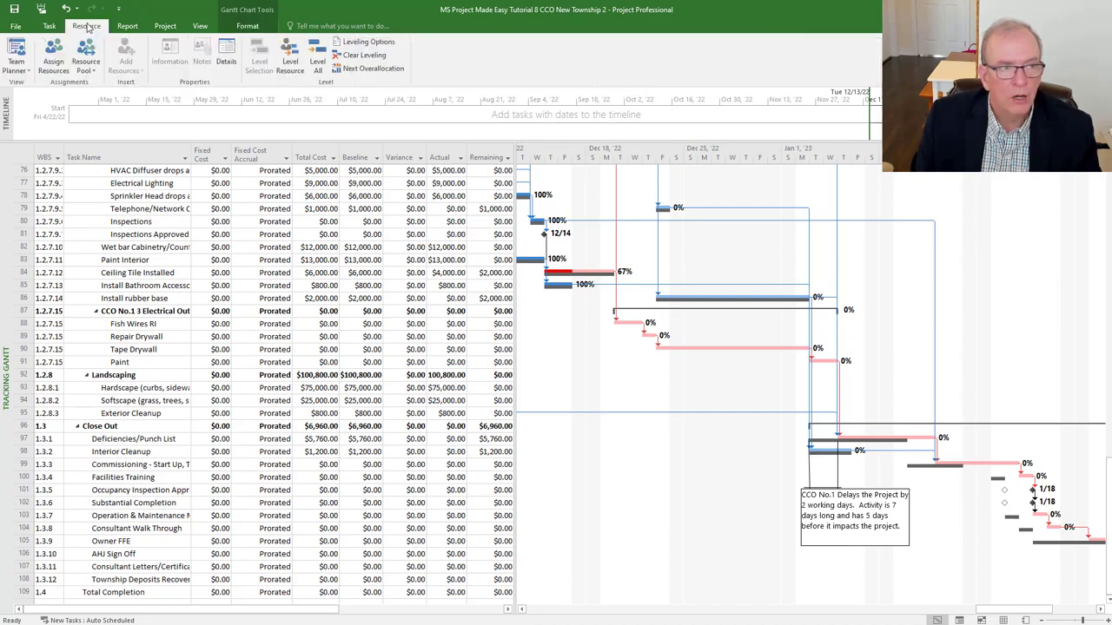
{"action": "left_click", "coordinate": [61, 61]}
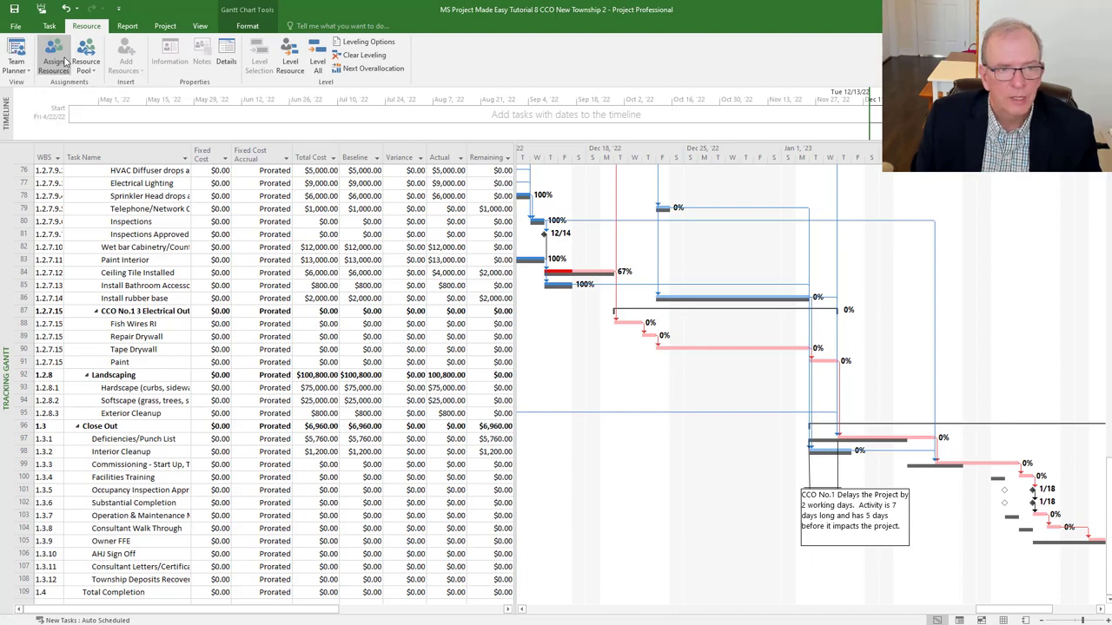
{"action": "left_click_drag", "start_coordinate": [530, 212], "coordinate": [411, 137]}
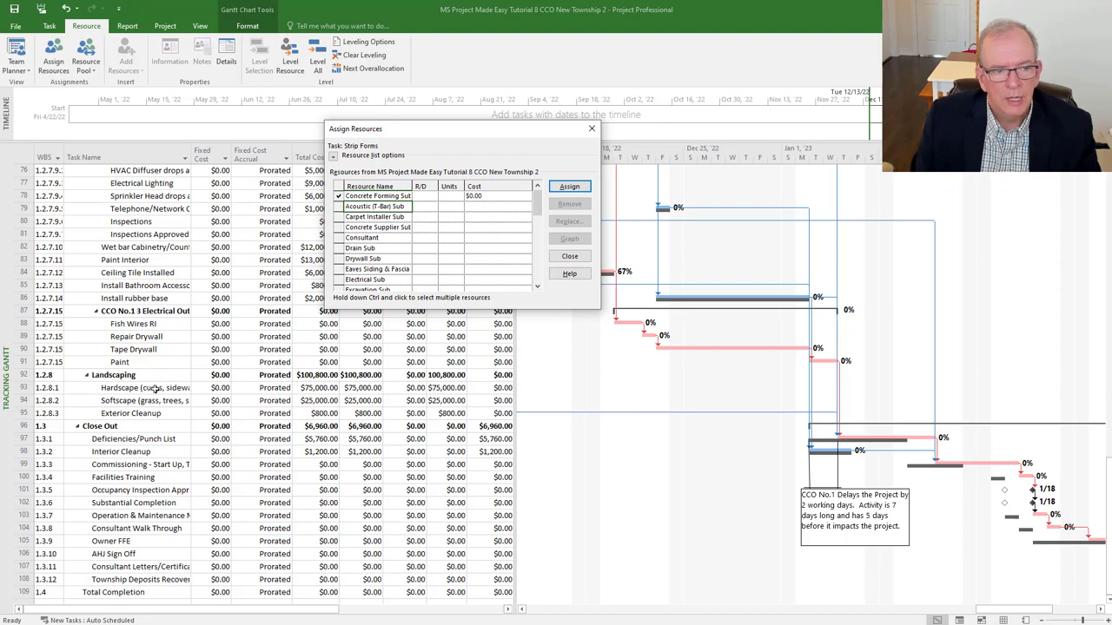
{"action": "left_click", "coordinate": [175, 324]}
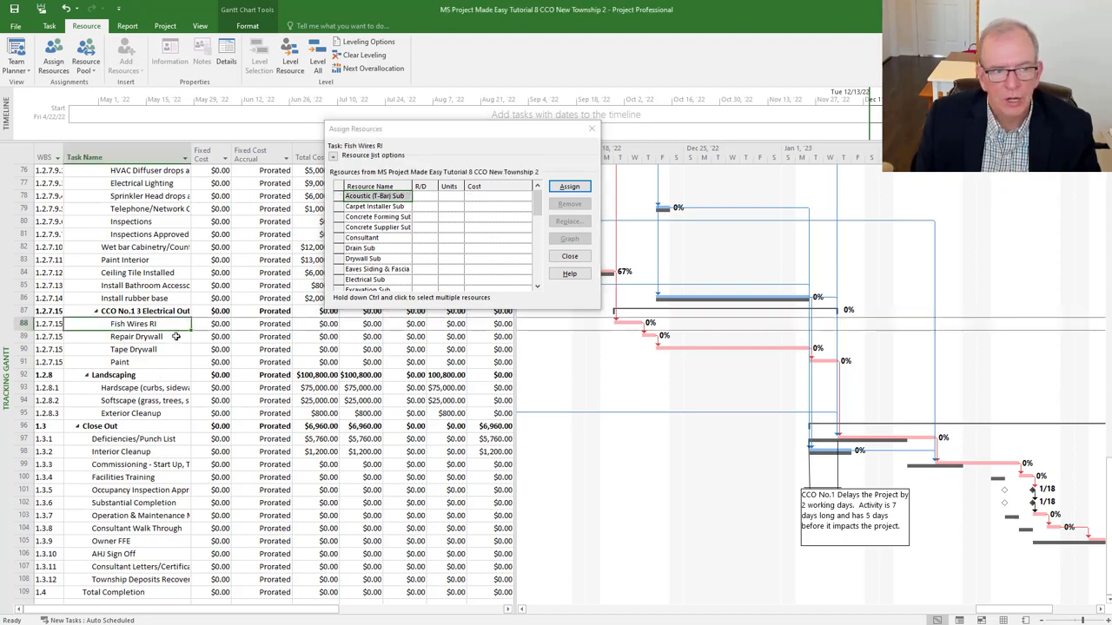
{"action": "left_click", "coordinate": [174, 337]}
{"action": "left_click", "coordinate": [171, 350]}
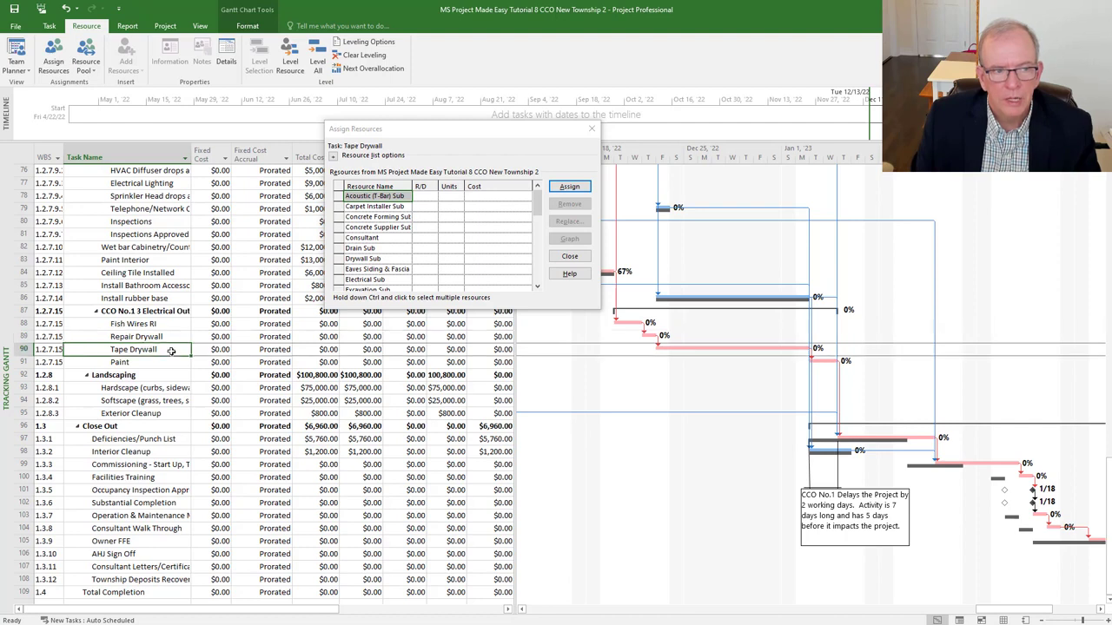
{"action": "left_click", "coordinate": [175, 336]}
{"action": "left_click", "coordinate": [172, 352]}
{"action": "left_click", "coordinate": [178, 337]}
{"action": "left_click", "coordinate": [173, 350]}
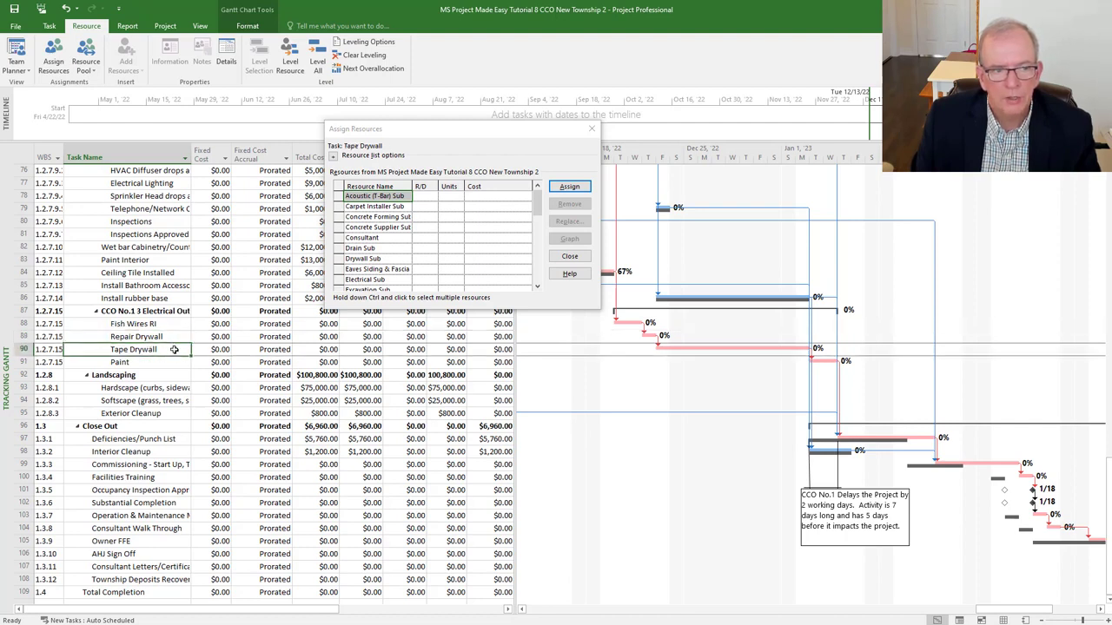
{"action": "left_click", "coordinate": [166, 363]}
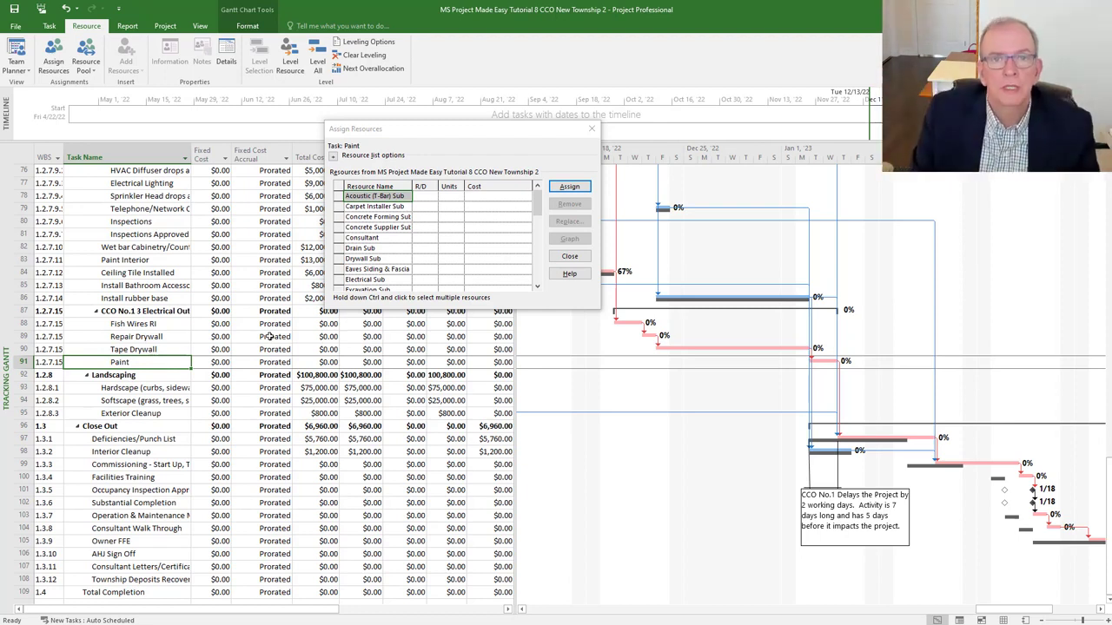
{"action": "left_click", "coordinate": [592, 128]}
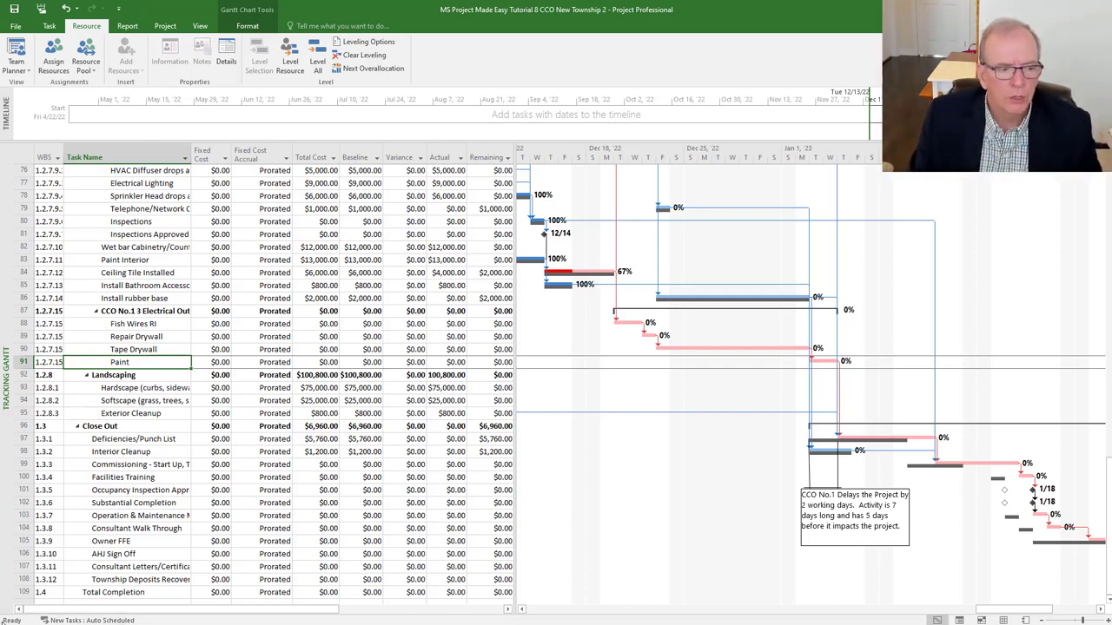
- Launch Snipping Tool from search and snip the task cost table and Gantt chart region
{"action": "mouse_move", "coordinate": [103, 622]}
{"action": "left_click", "coordinate": [67, 619]}
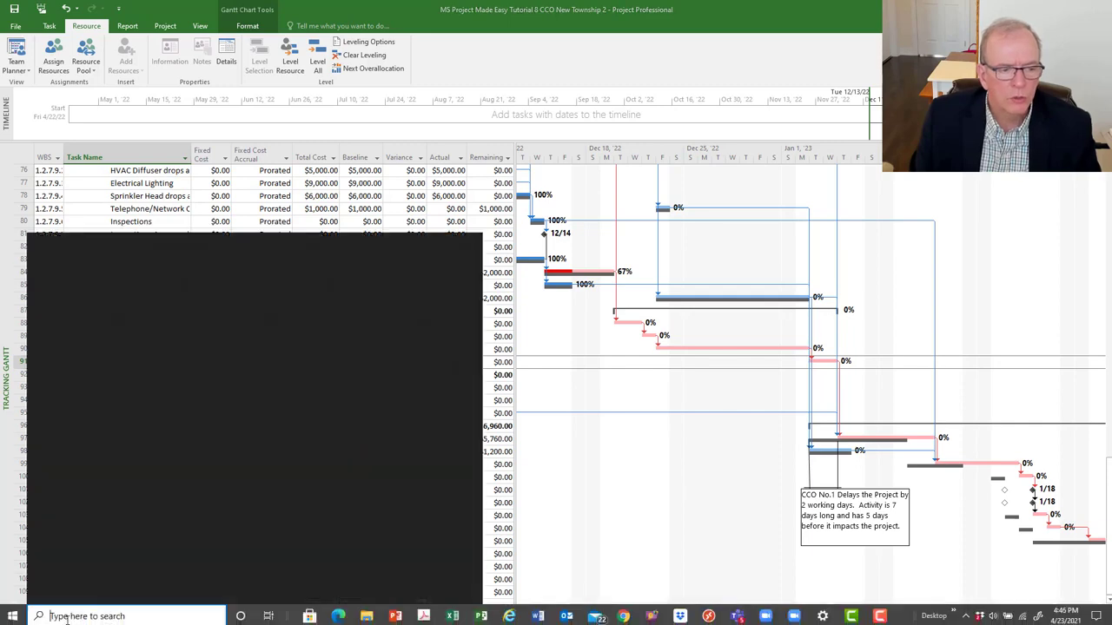
{"action": "type", "text": "s"}
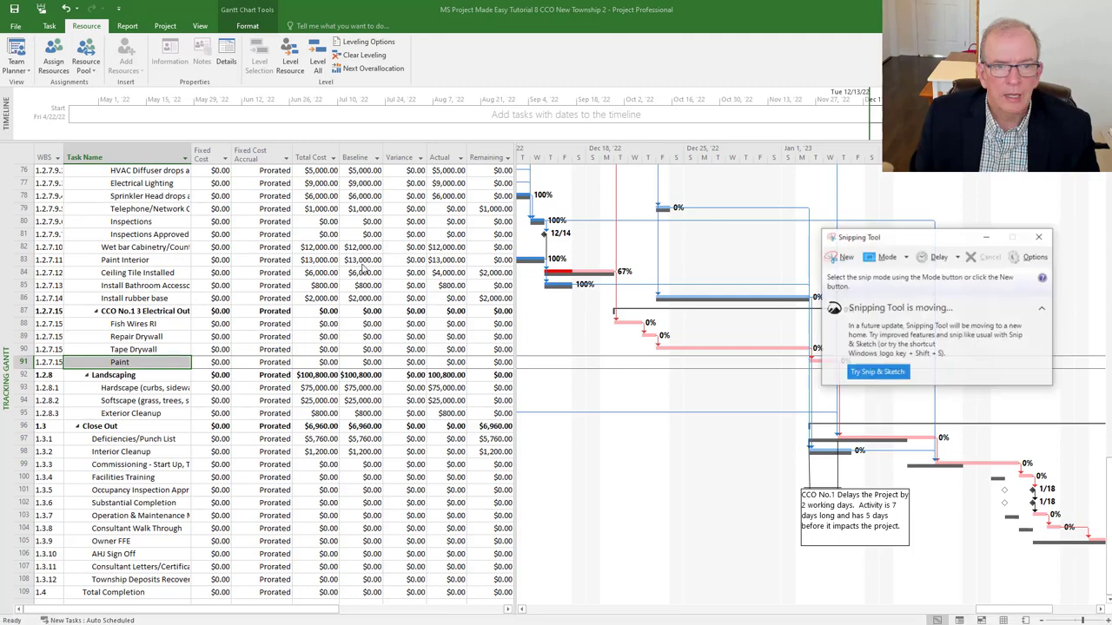
{"action": "left_click", "coordinate": [847, 259]}
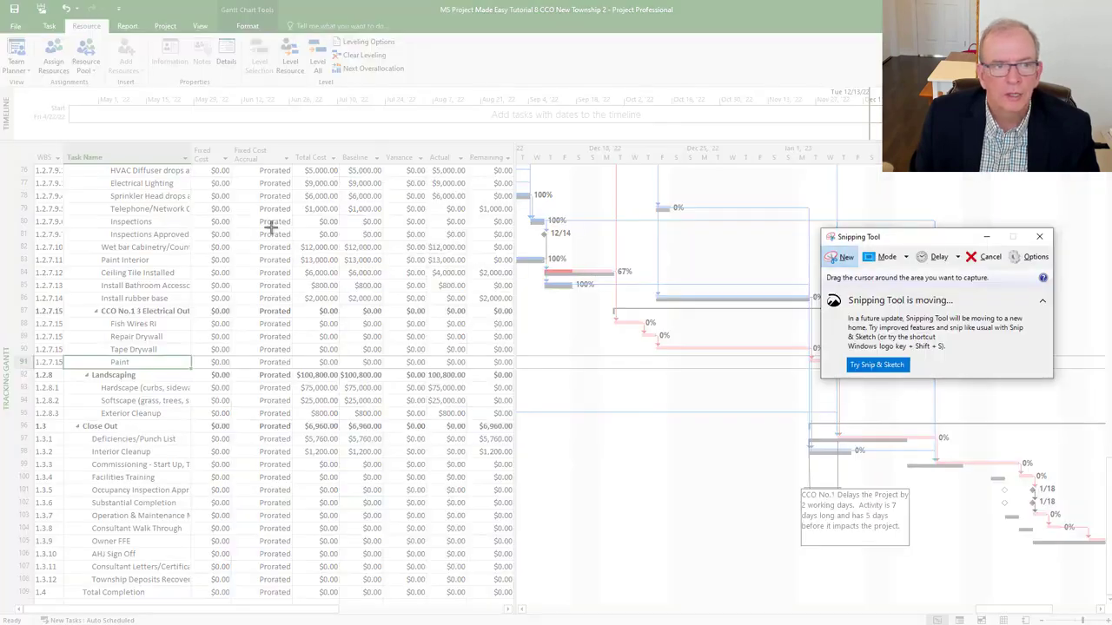
{"action": "left_click_drag", "start_coordinate": [36, 142], "coordinate": [1048, 566]}
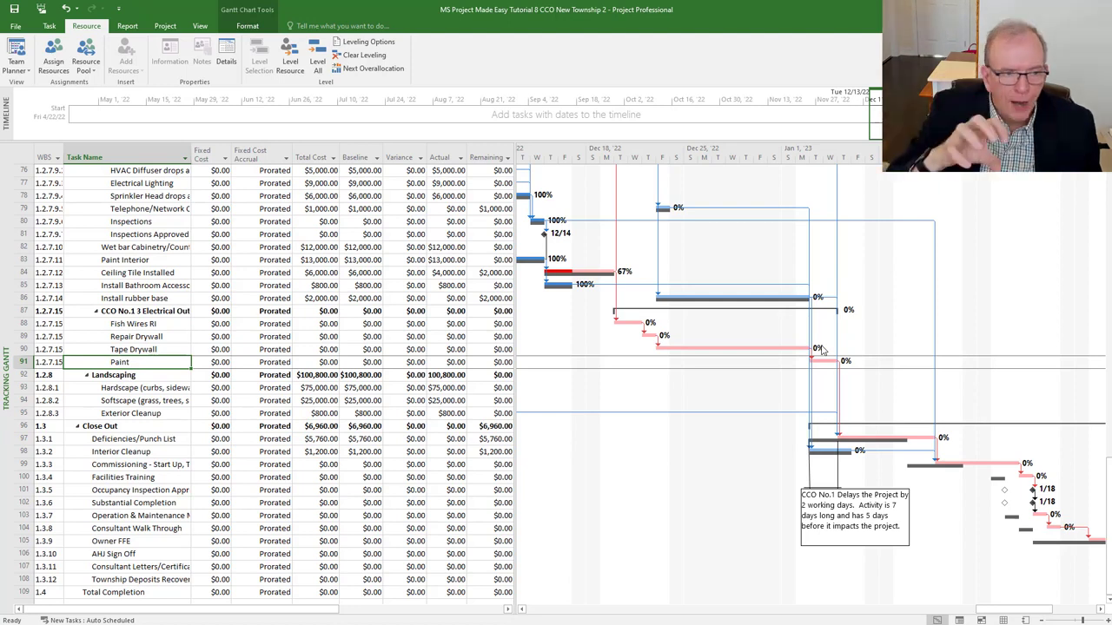
- Add a new task named 'Change Orders' at the end of the list, below Total Completion
{"action": "left_click", "coordinate": [99, 315]}
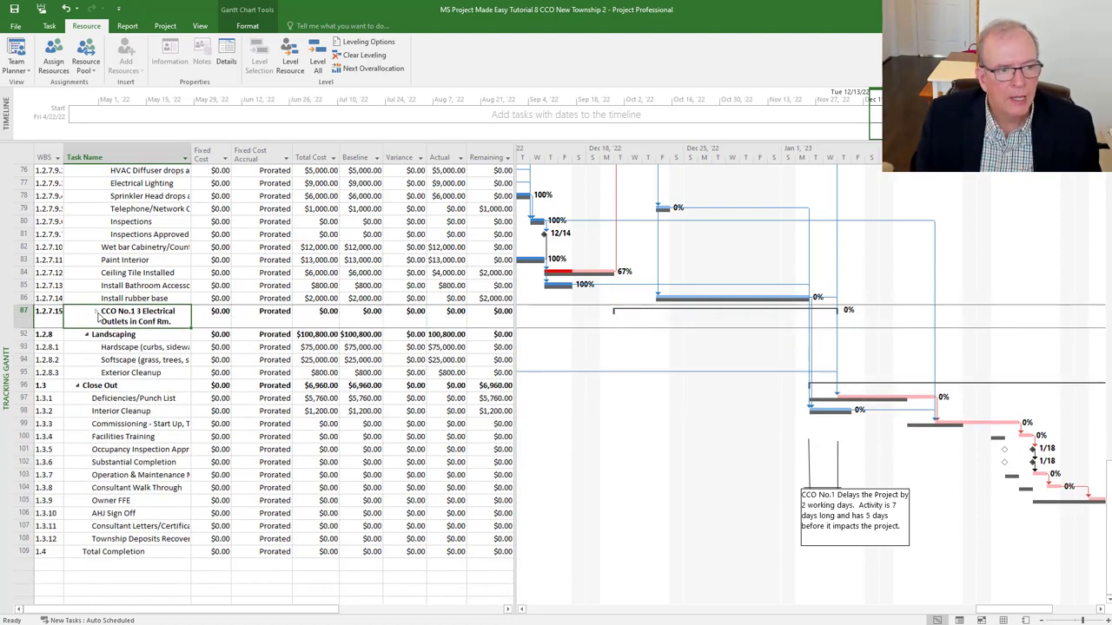
{"action": "scroll", "coordinate": [127, 331], "scroll_direction": "down", "scroll_amount": 1}
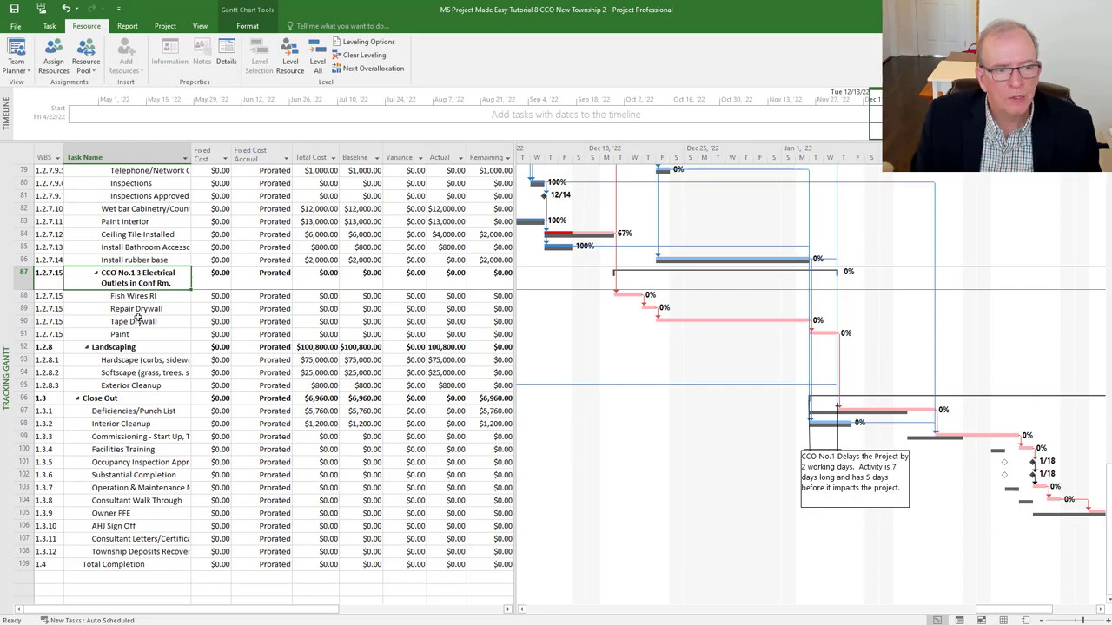
{"action": "scroll", "coordinate": [112, 284], "scroll_direction": "down", "scroll_amount": 1}
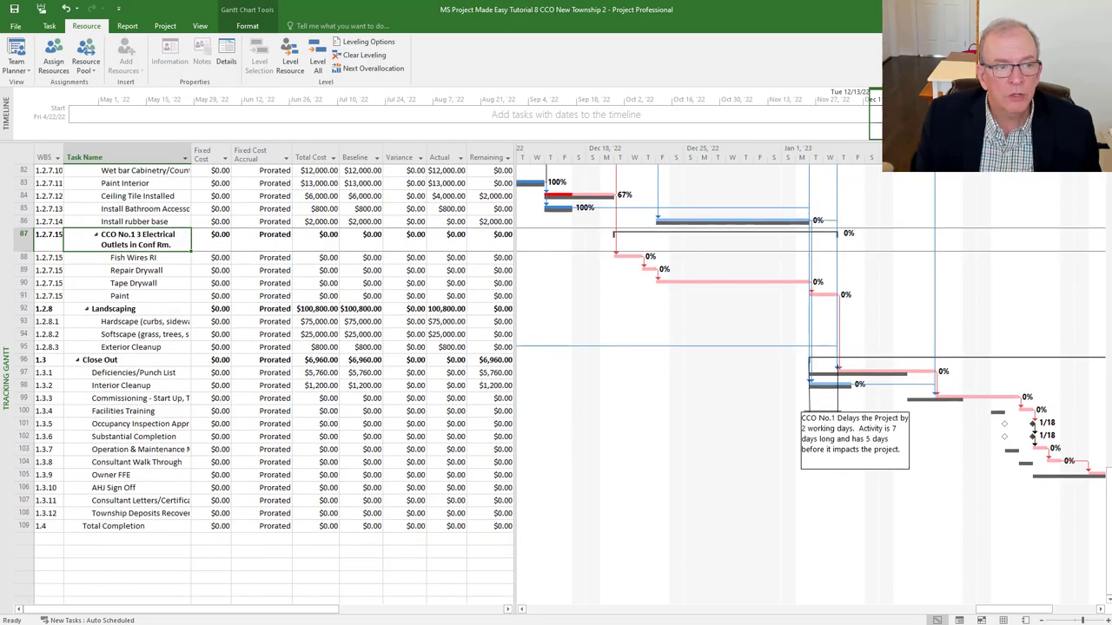
{"action": "left_click", "coordinate": [104, 541]}
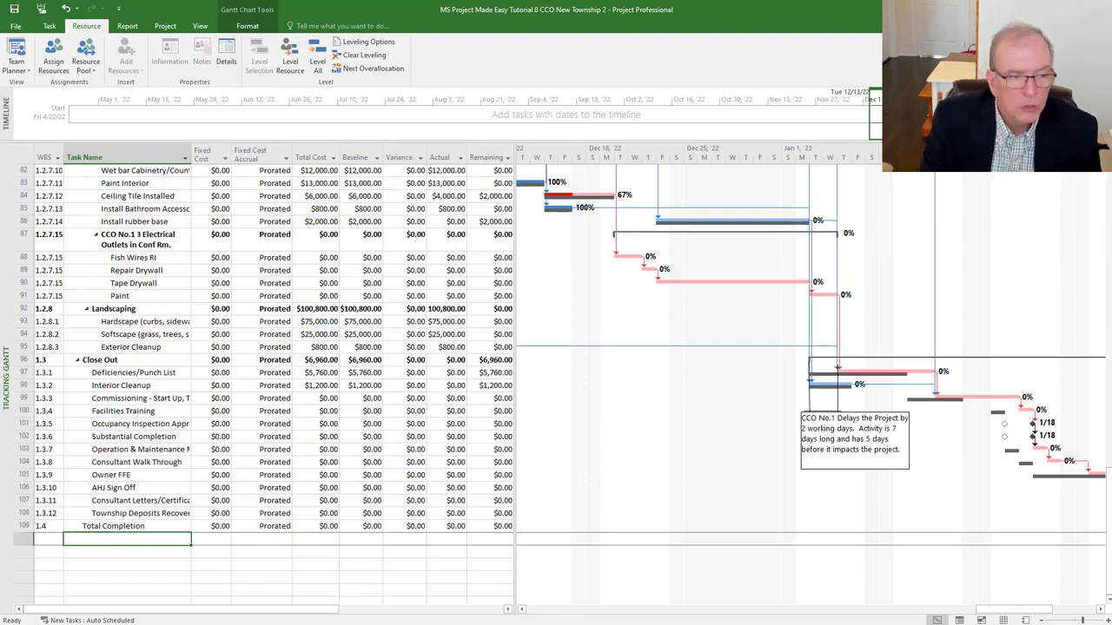
{"action": "type", "text": "Chan"}
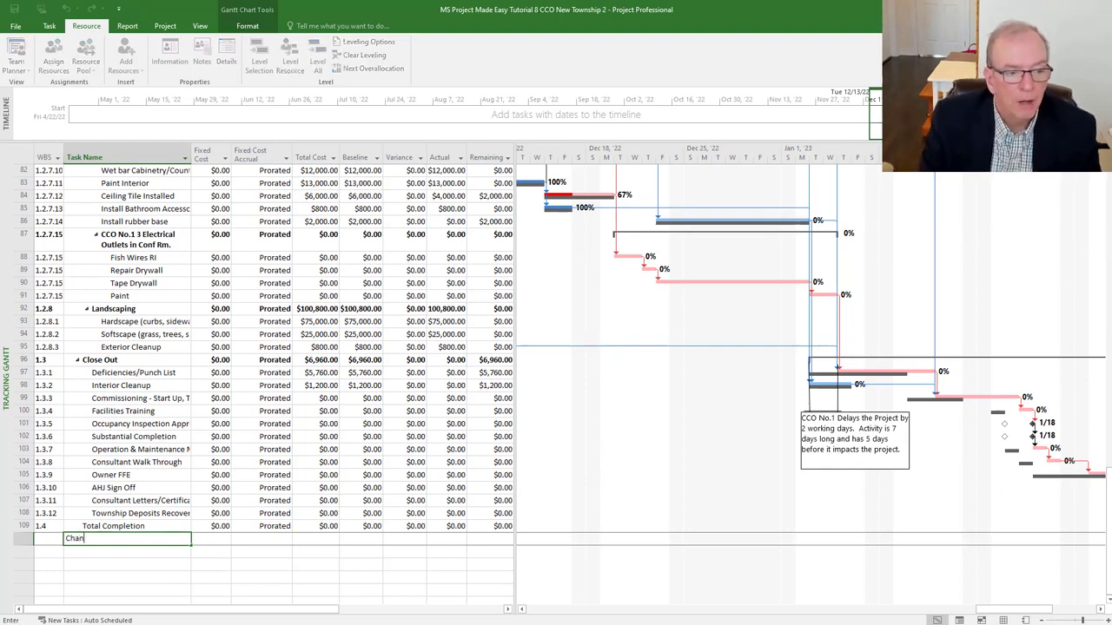
{"action": "type", "text": "ge Orders"}
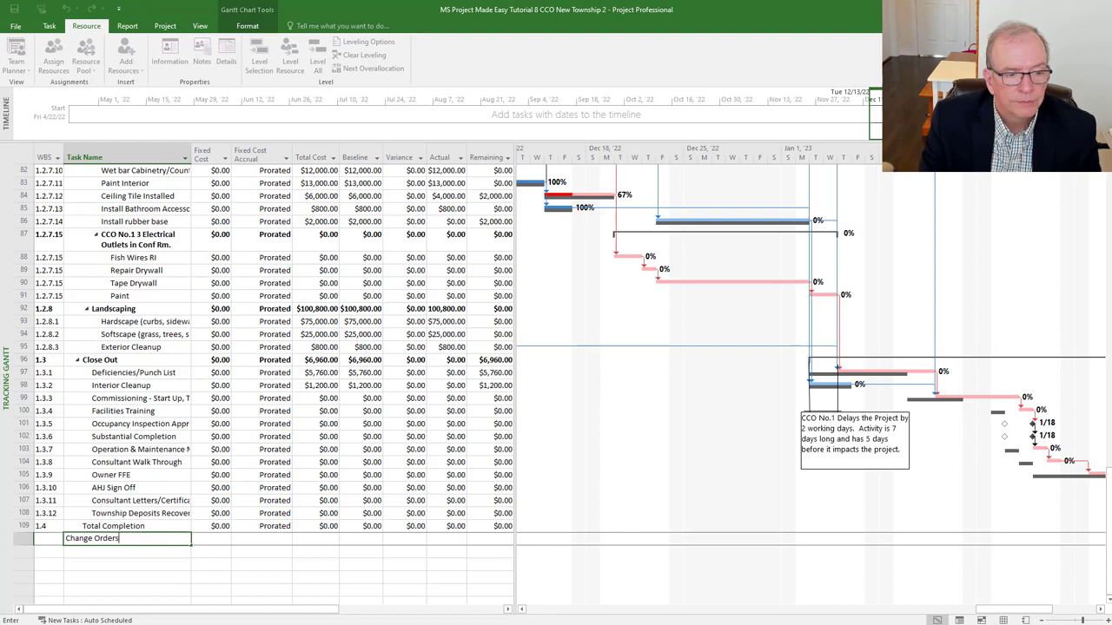
{"action": "key", "text": "Return"}
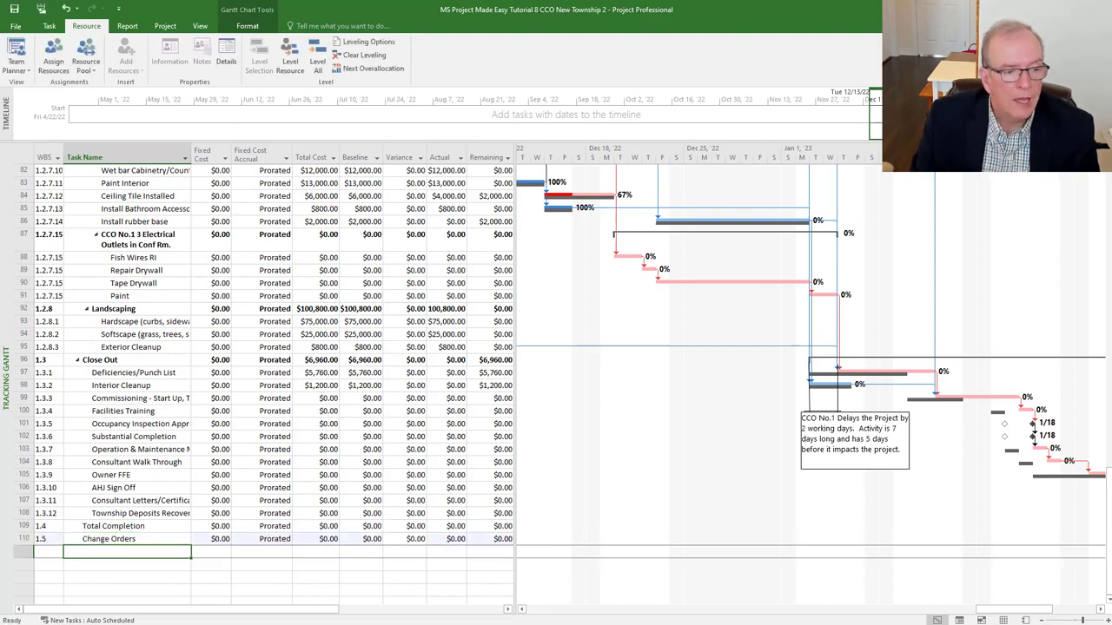
- Collapse the CCO No.1 summary task and select its whole row
{"action": "left_click", "coordinate": [92, 257]}
{"action": "left_click", "coordinate": [113, 306]}
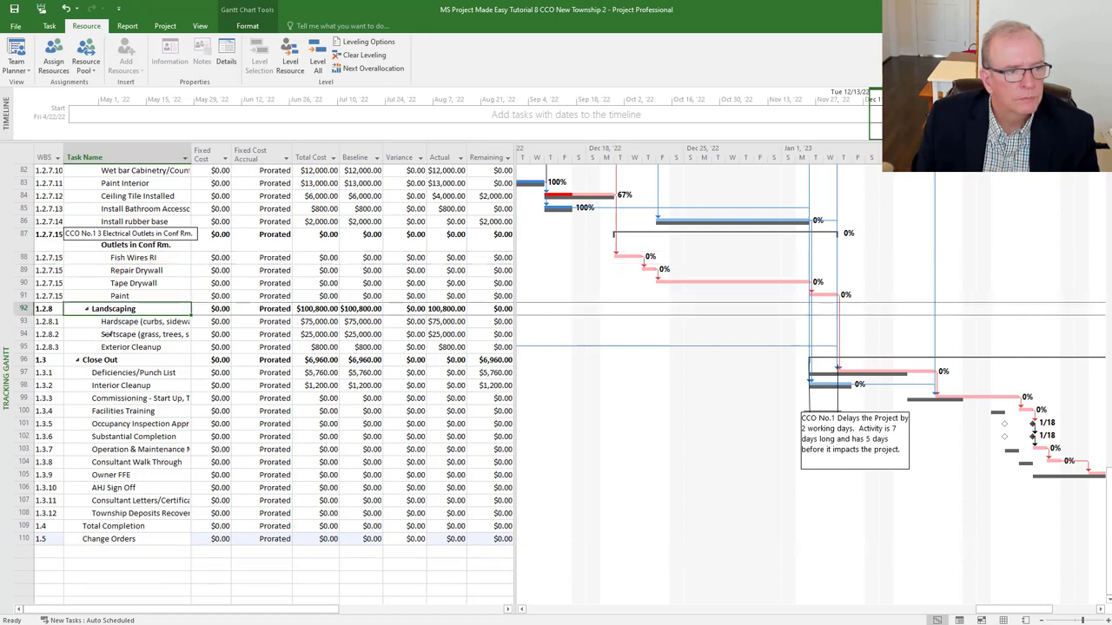
{"action": "left_click", "coordinate": [106, 235]}
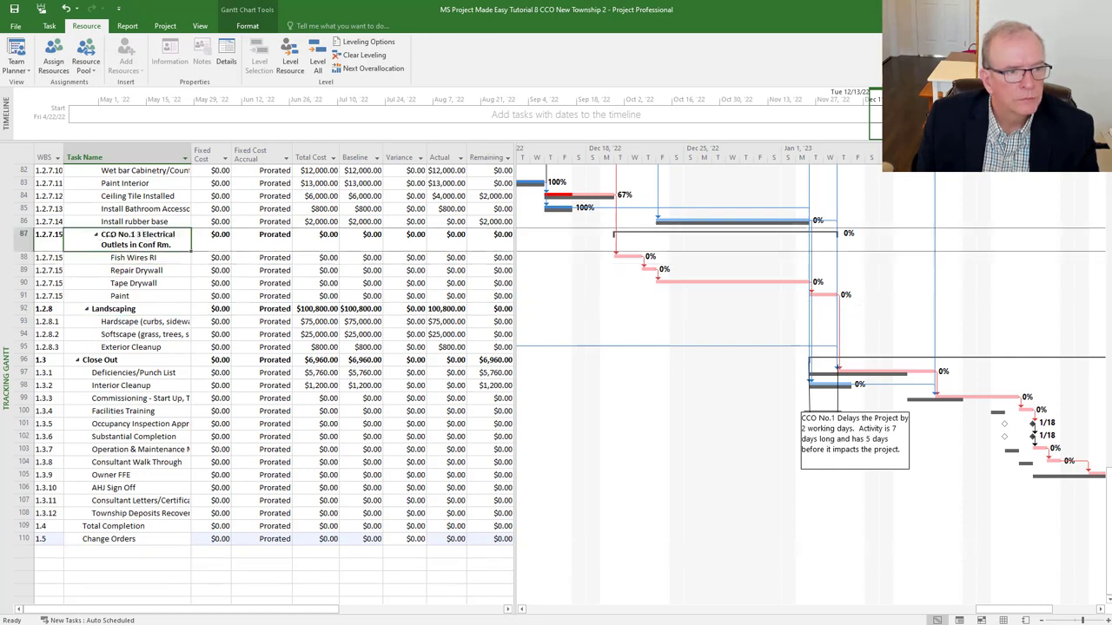
{"action": "left_click", "coordinate": [97, 235]}
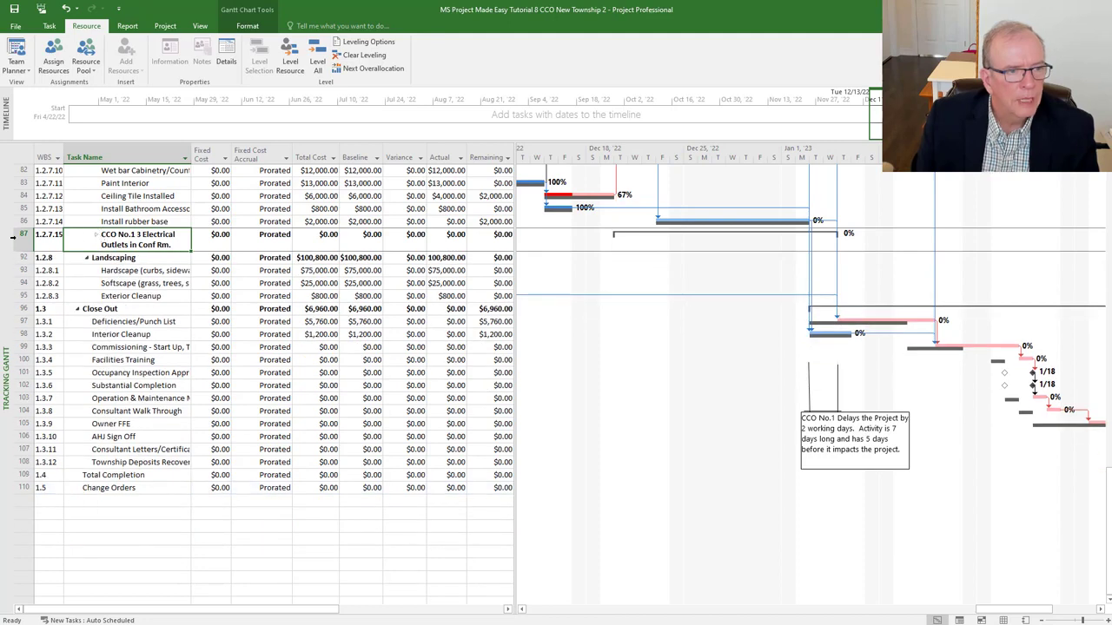
{"action": "left_click", "coordinate": [23, 235]}
- Move the CCO No.1 group below Change Orders and indent it as a subtask (1.5.1)
{"action": "left_click_drag", "start_coordinate": [23, 234], "coordinate": [29, 486]}
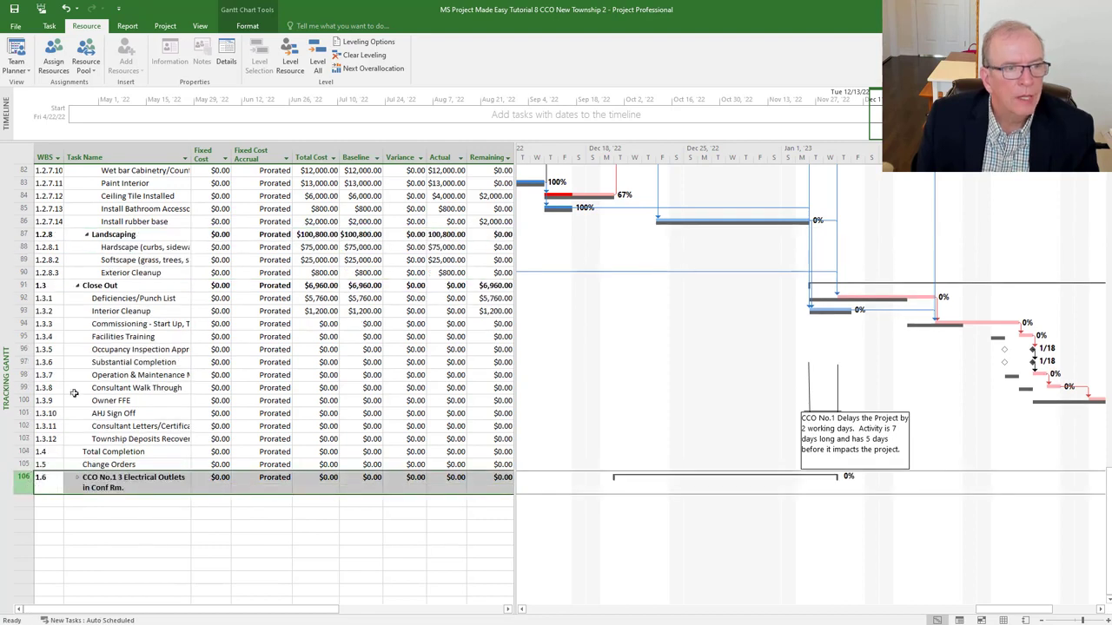
{"action": "left_click", "coordinate": [50, 26]}
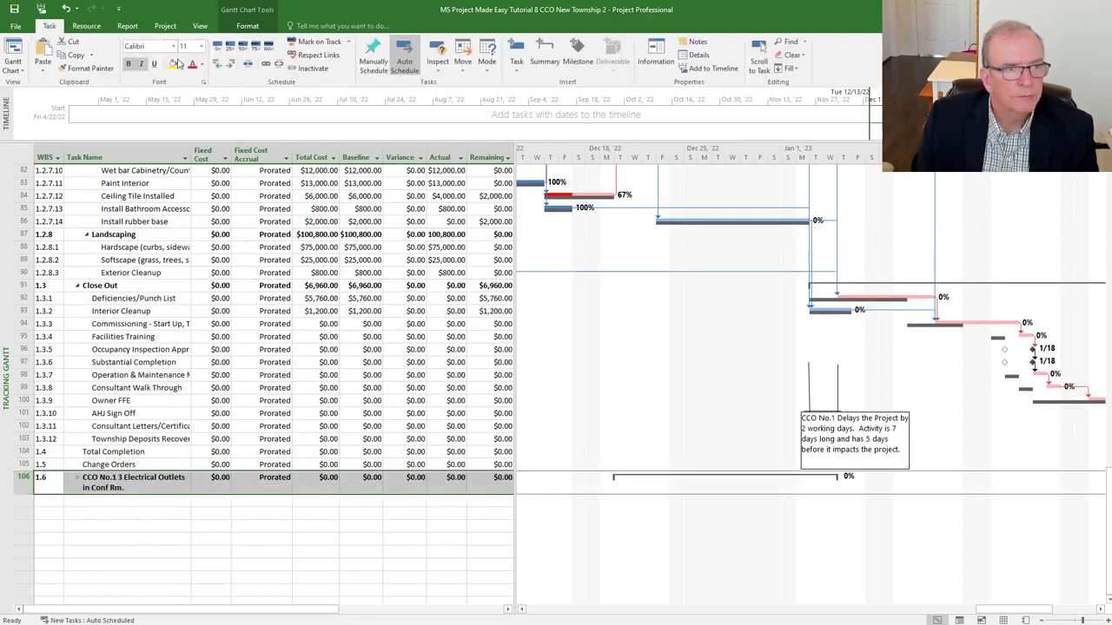
{"action": "left_click", "coordinate": [231, 63]}
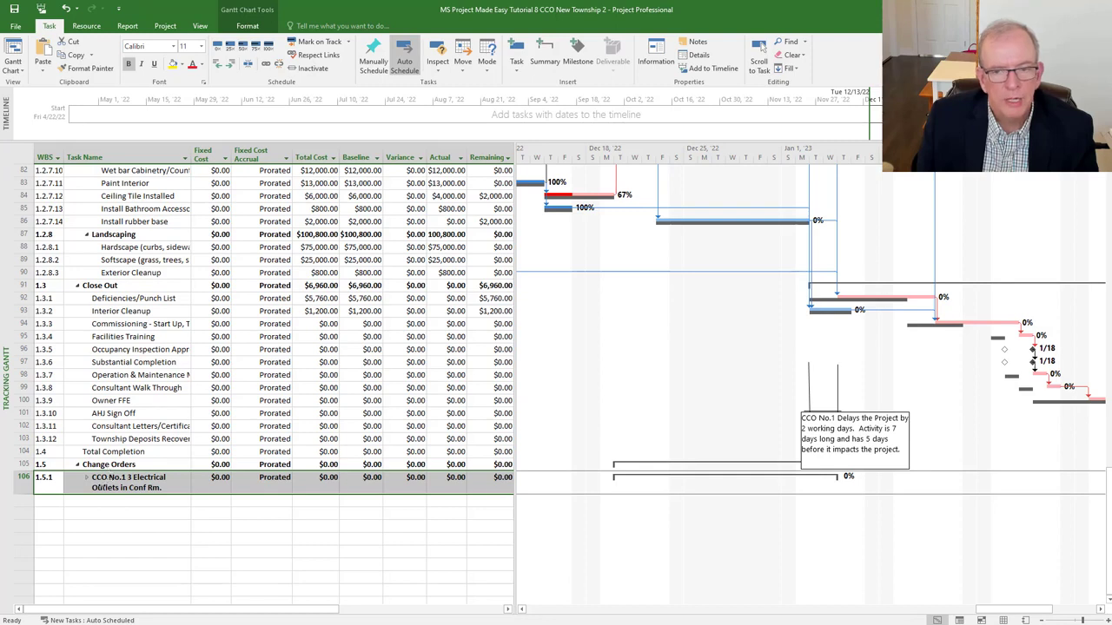
{"action": "key", "text": "F2"}
{"action": "key", "text": "Escape"}
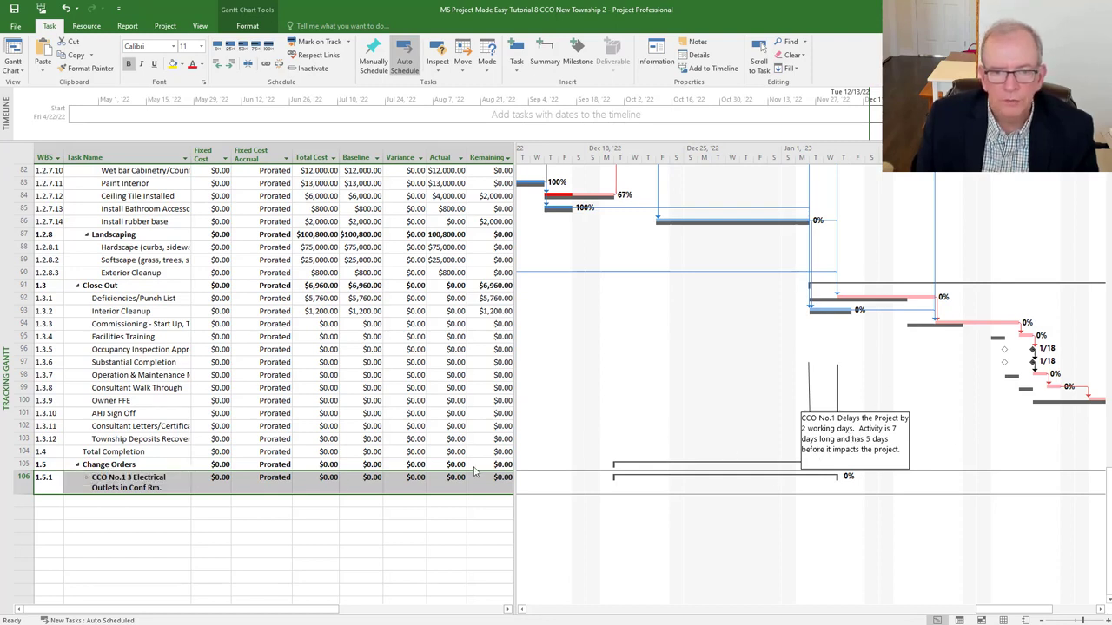
- Expand the CCO No.1 subtasks and delete the CCO delay note from the Gantt chart
{"action": "left_click", "coordinate": [87, 478]}
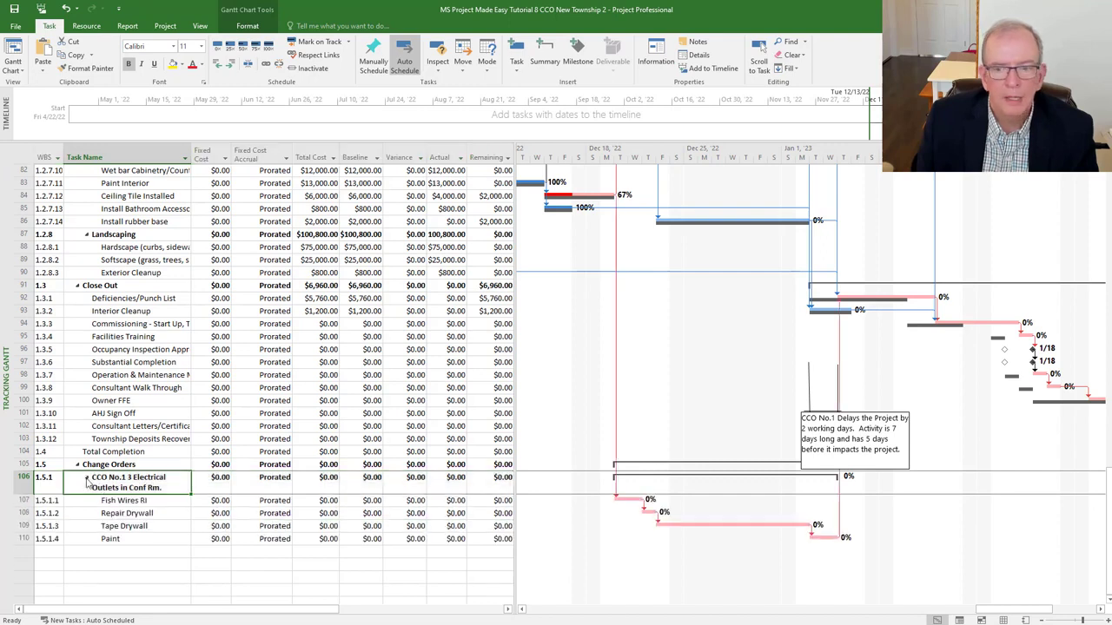
{"action": "left_click", "coordinate": [821, 444]}
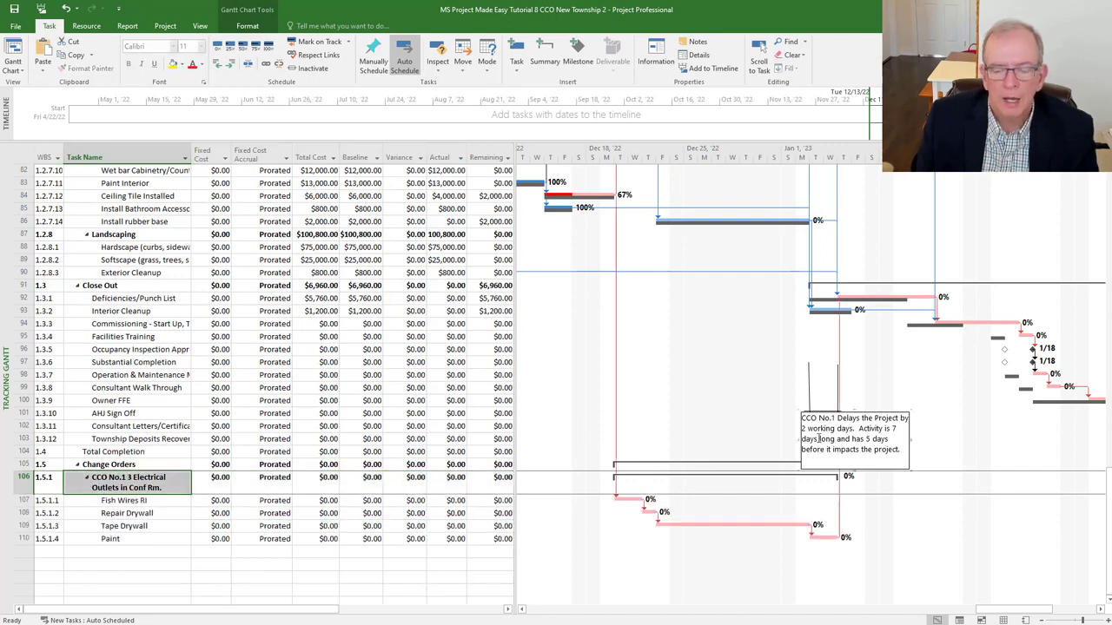
{"action": "key", "text": "Delete"}
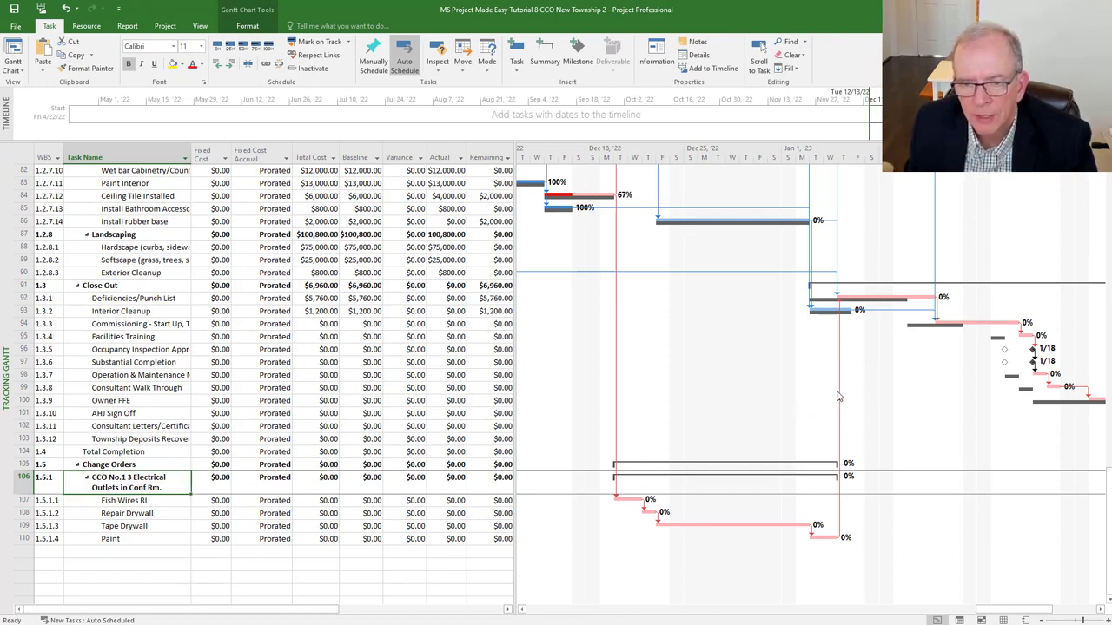
- Move the collapsed CCO No.1 group back above Landscaping as task 1.2.7.15, then expand it
{"action": "left_click", "coordinate": [87, 481]}
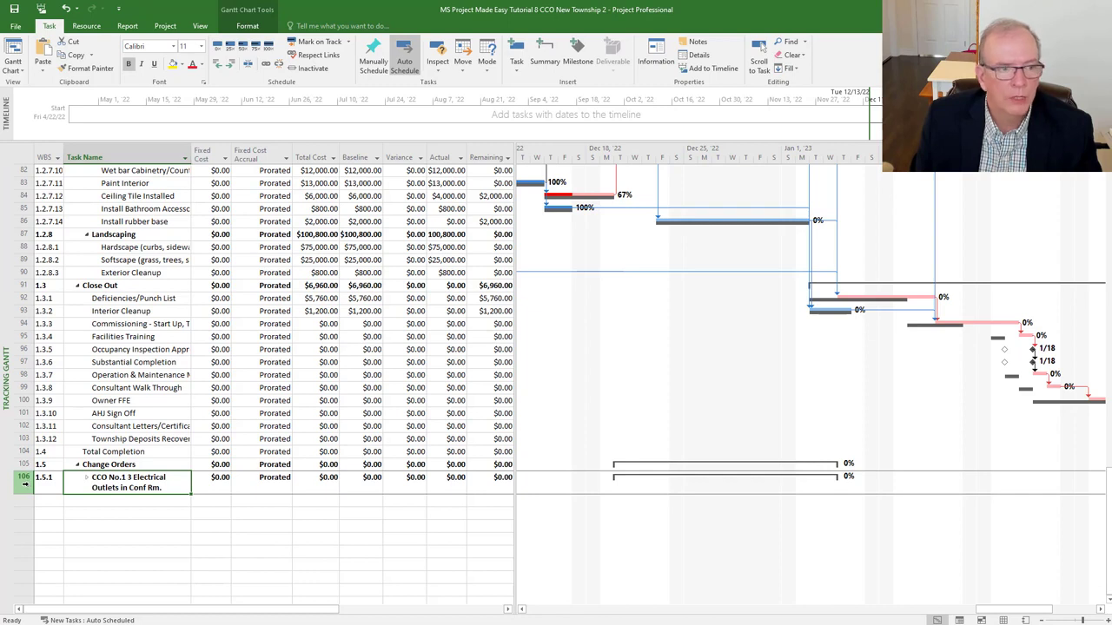
{"action": "left_click", "coordinate": [21, 483]}
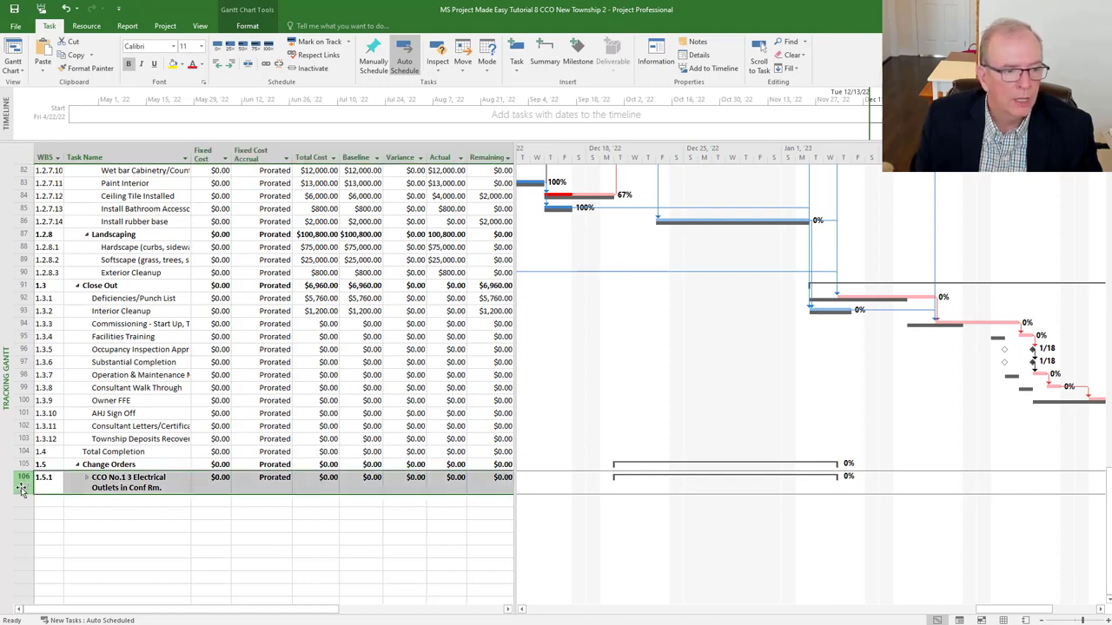
{"action": "left_click_drag", "start_coordinate": [22, 488], "coordinate": [47, 227]}
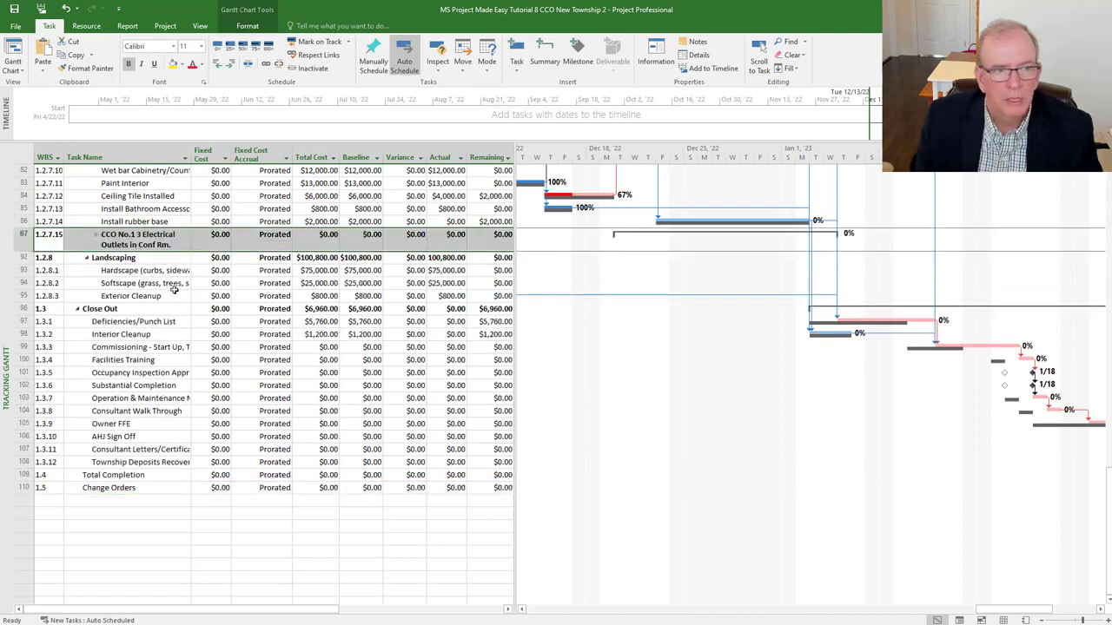
{"action": "left_click", "coordinate": [97, 236]}
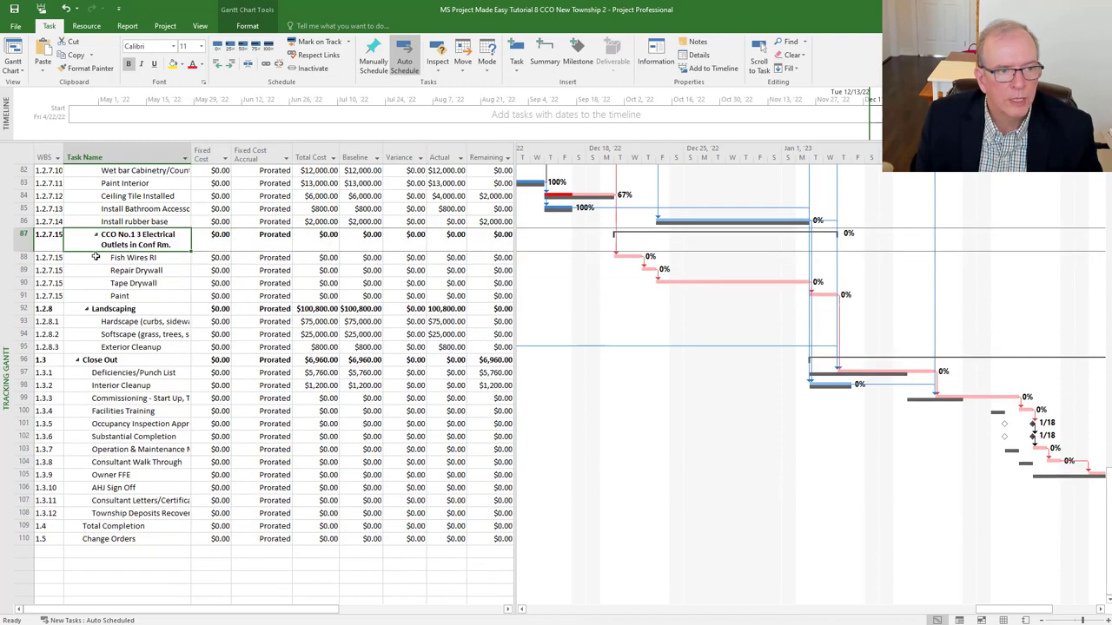